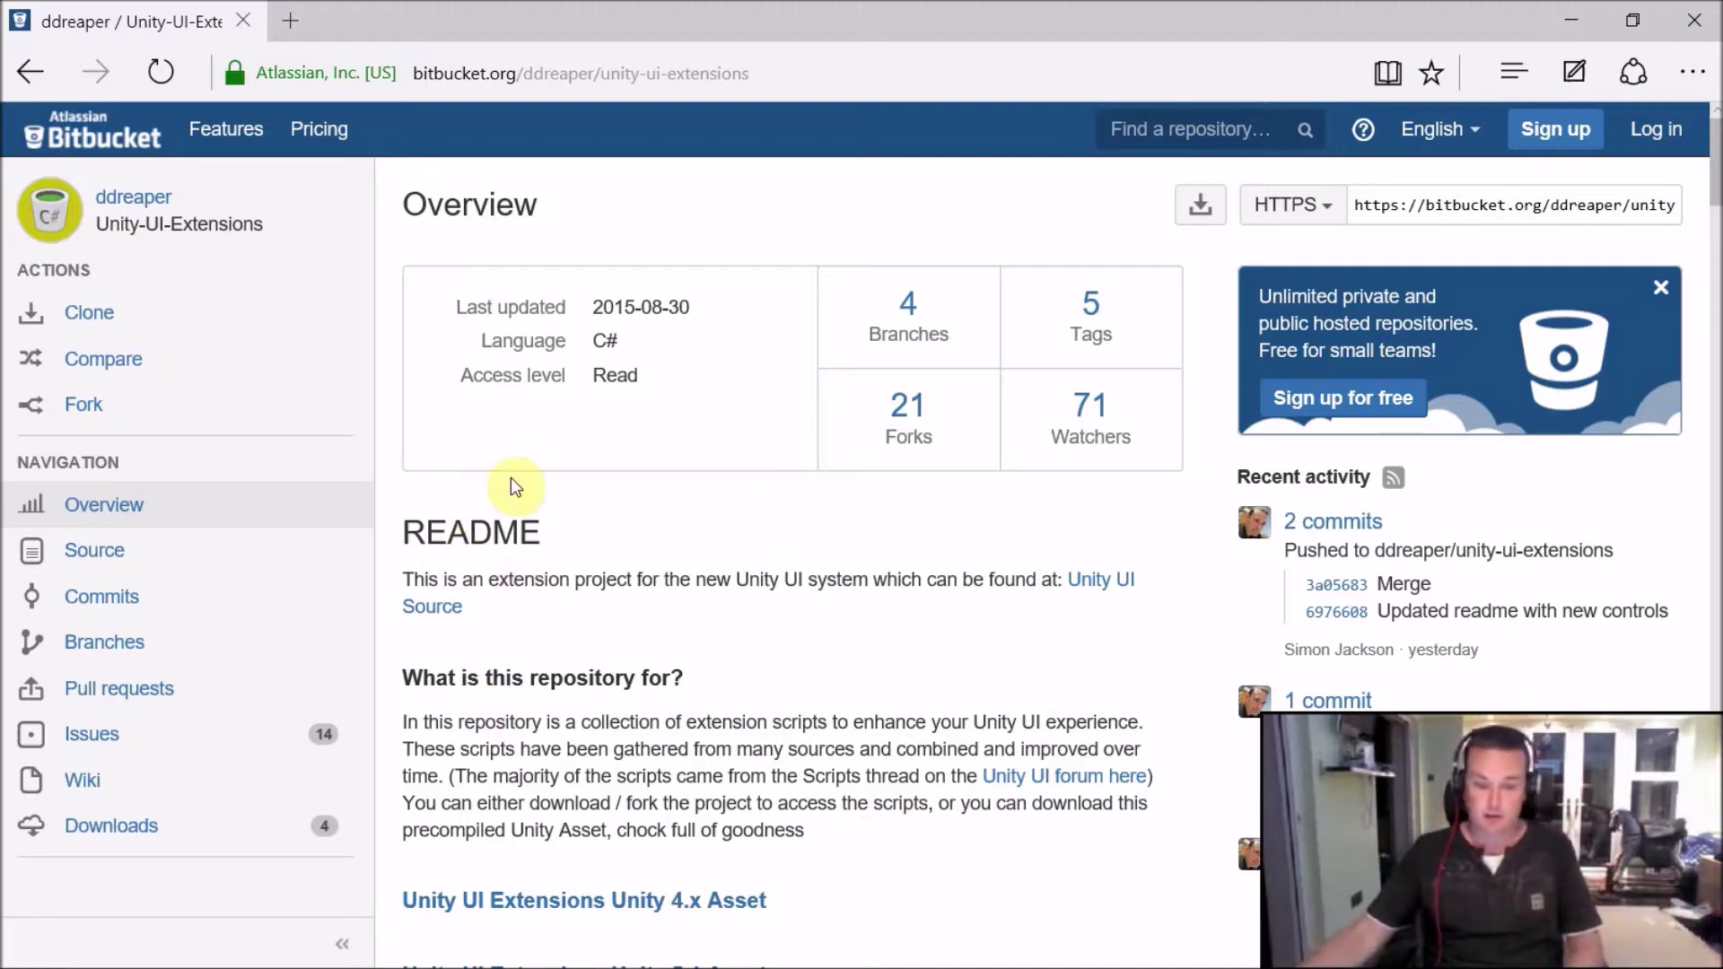
Switch from the Bitbucket Unity-UI-Extensions repository page to the Unity editor.
key(alt+Tab)
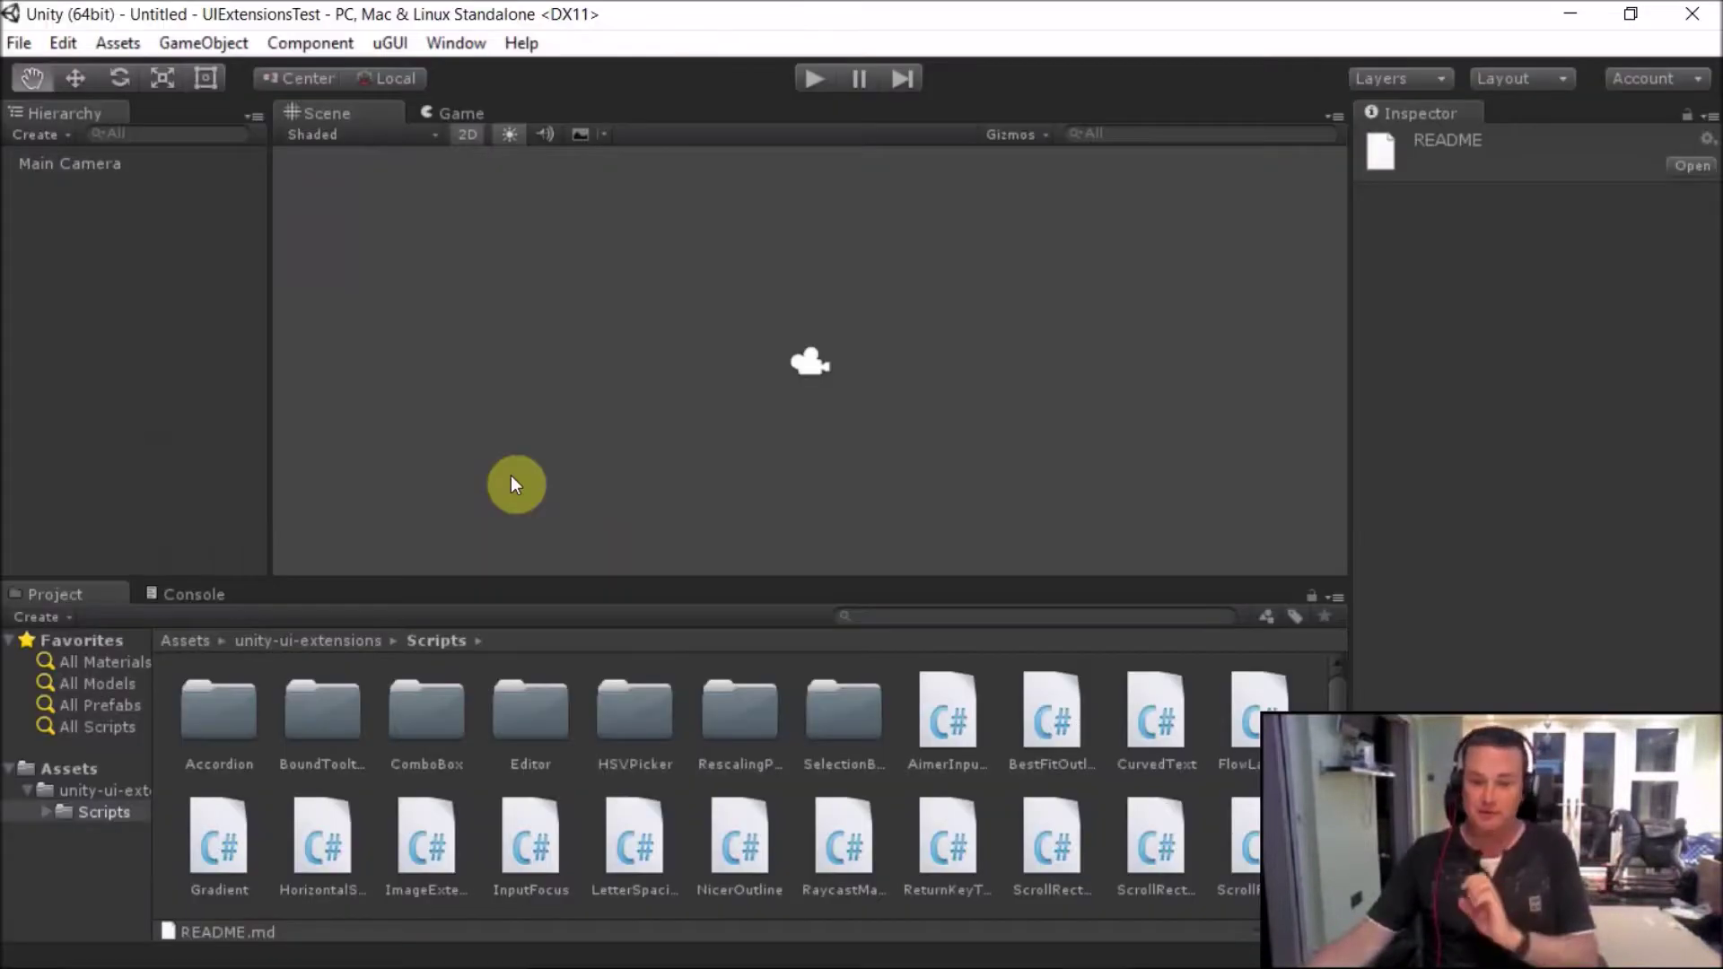
Create a Horizontal Scroll Snap from GameObject > UI > Extensions and frame it in the Scene view.
click(167, 42)
mouse_move(191, 251)
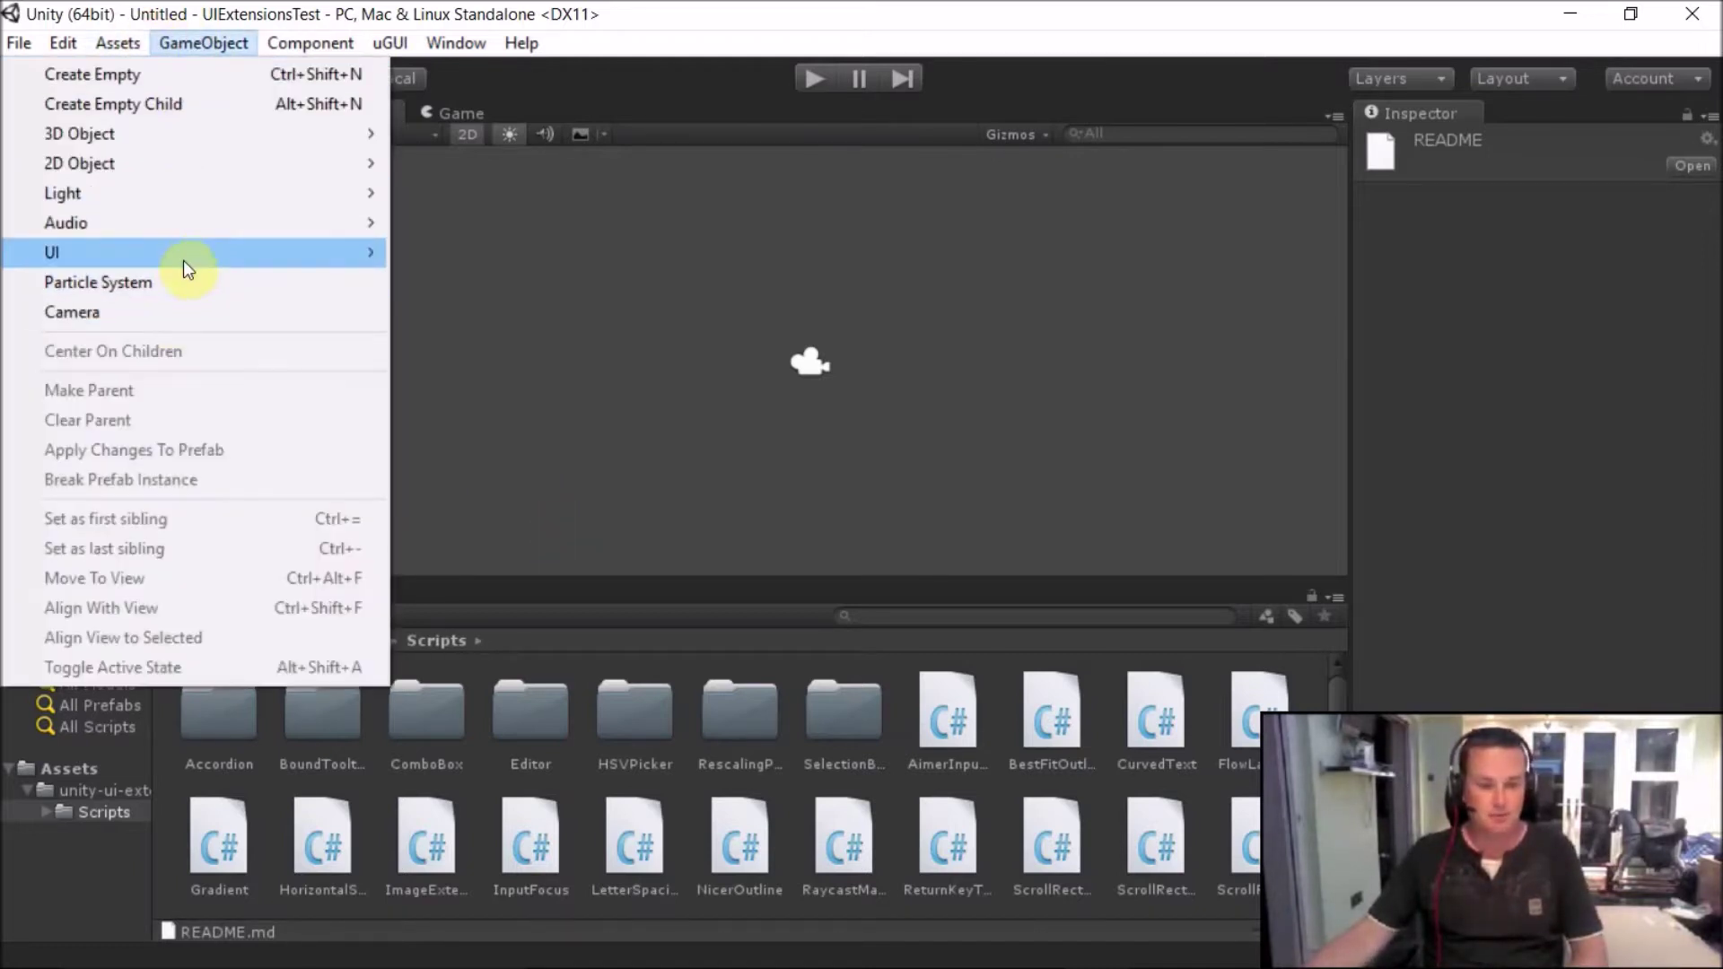
mouse_move(483, 257)
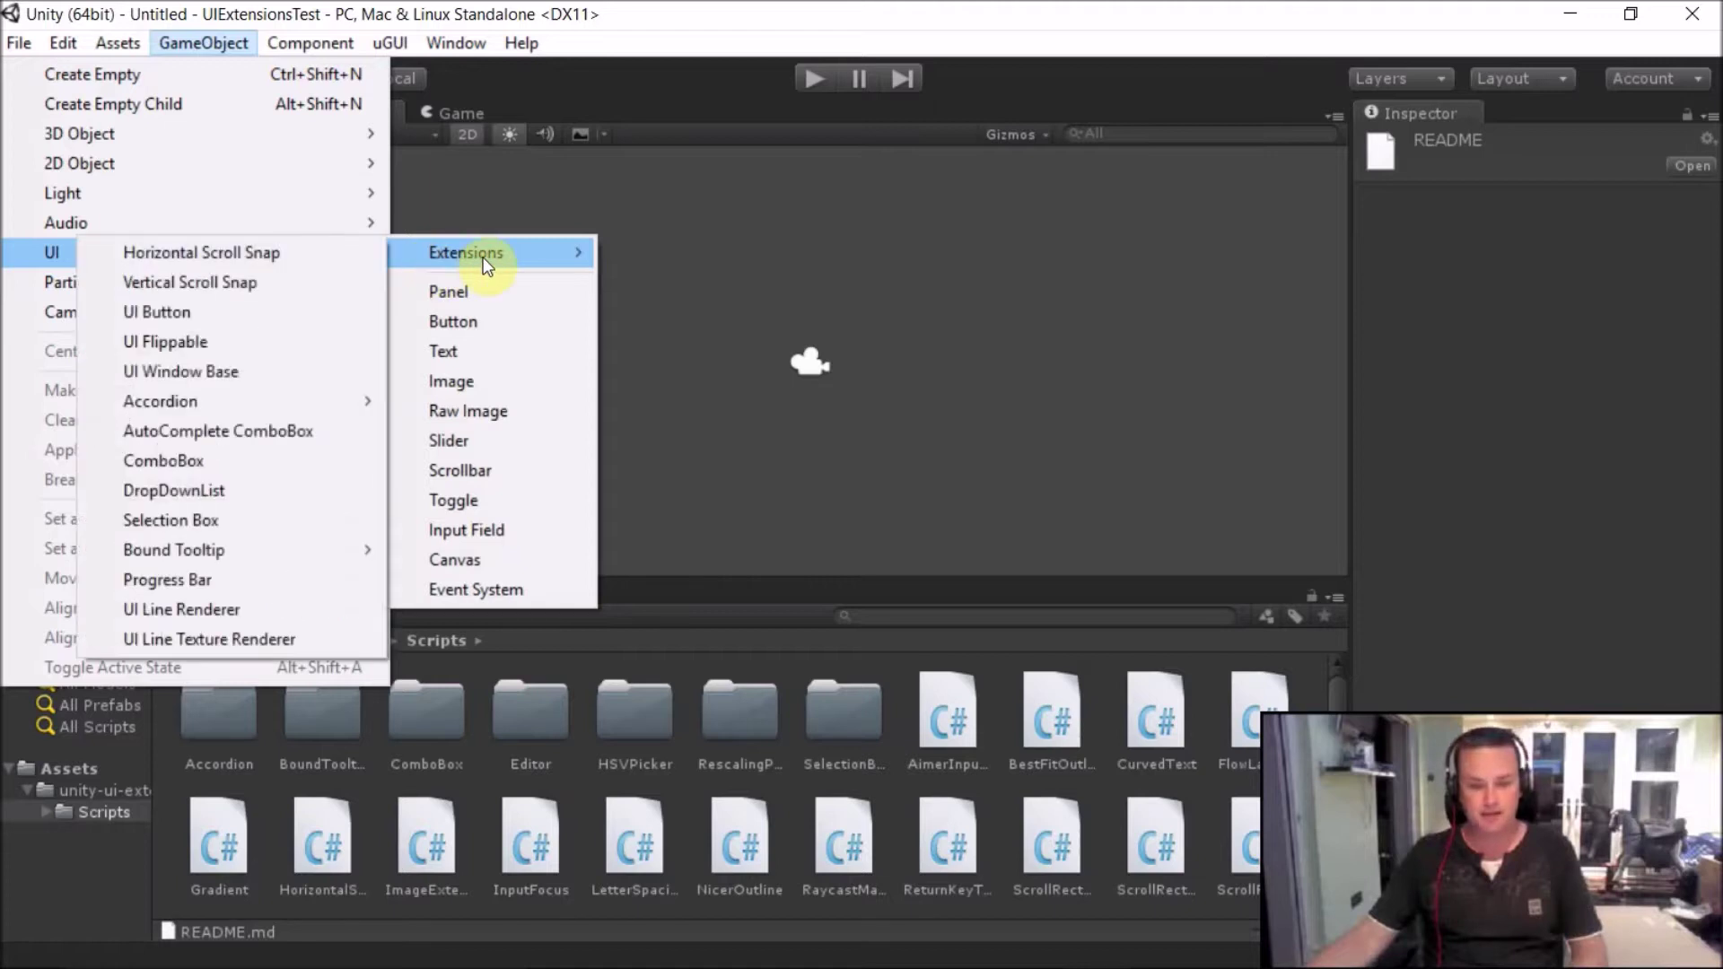
mouse_move(235, 223)
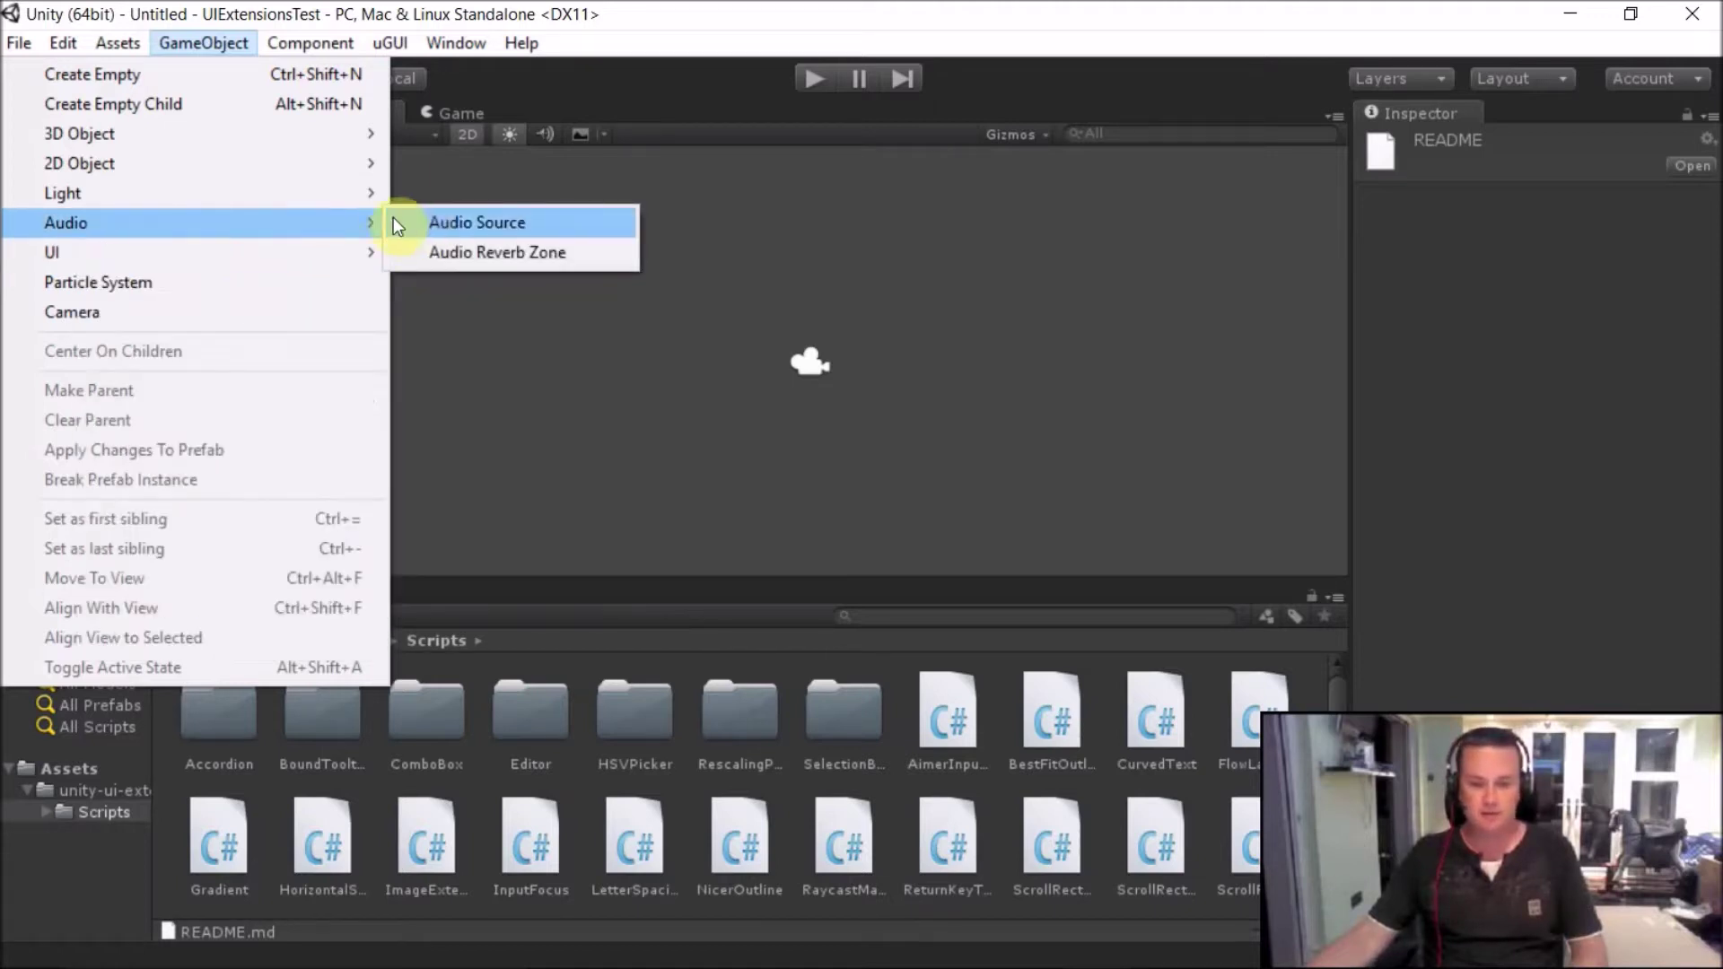
mouse_move(326, 249)
mouse_move(409, 262)
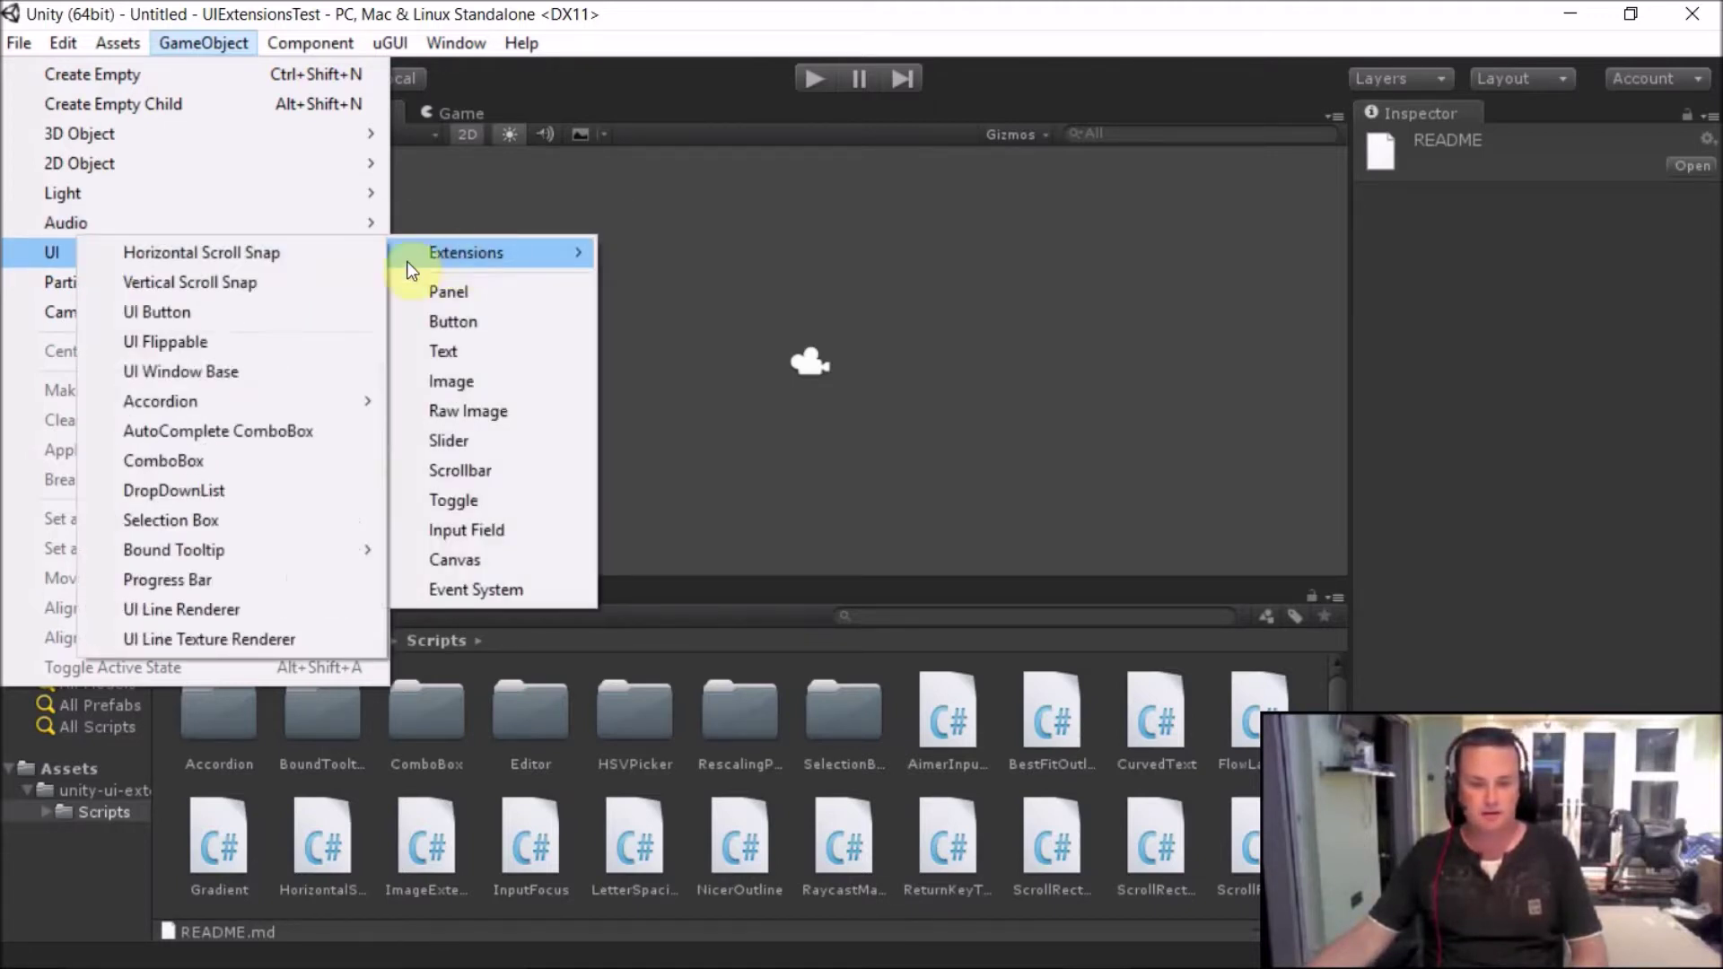
click(257, 251)
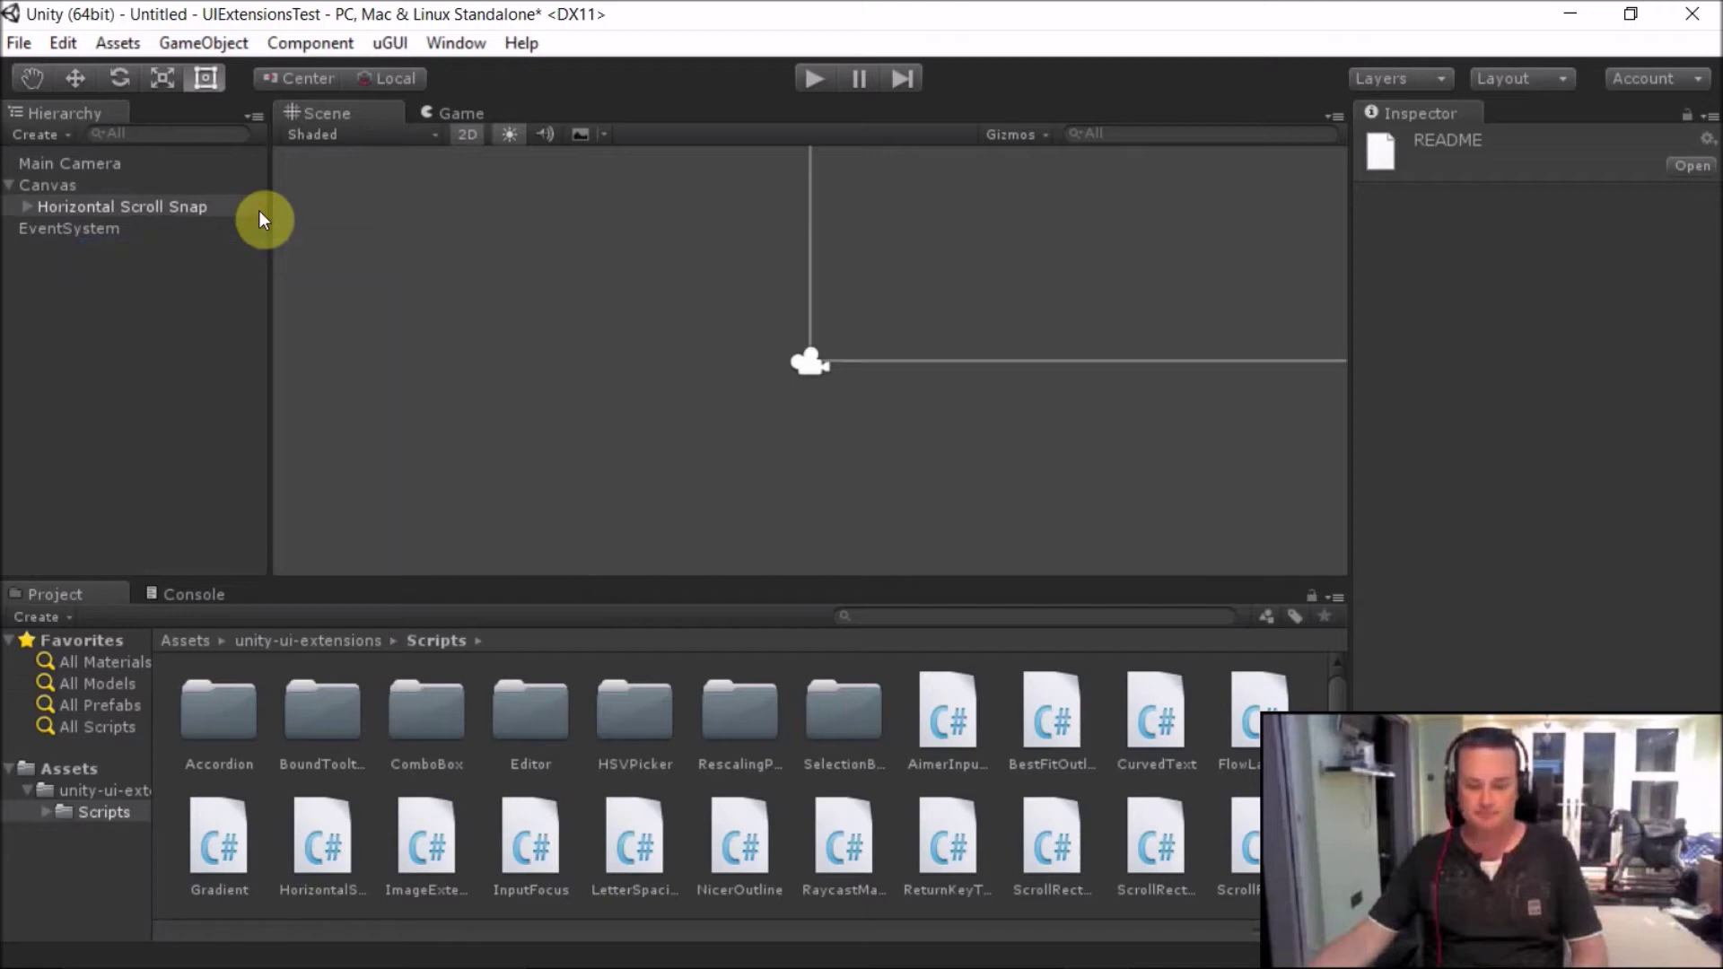
double_click(131, 208)
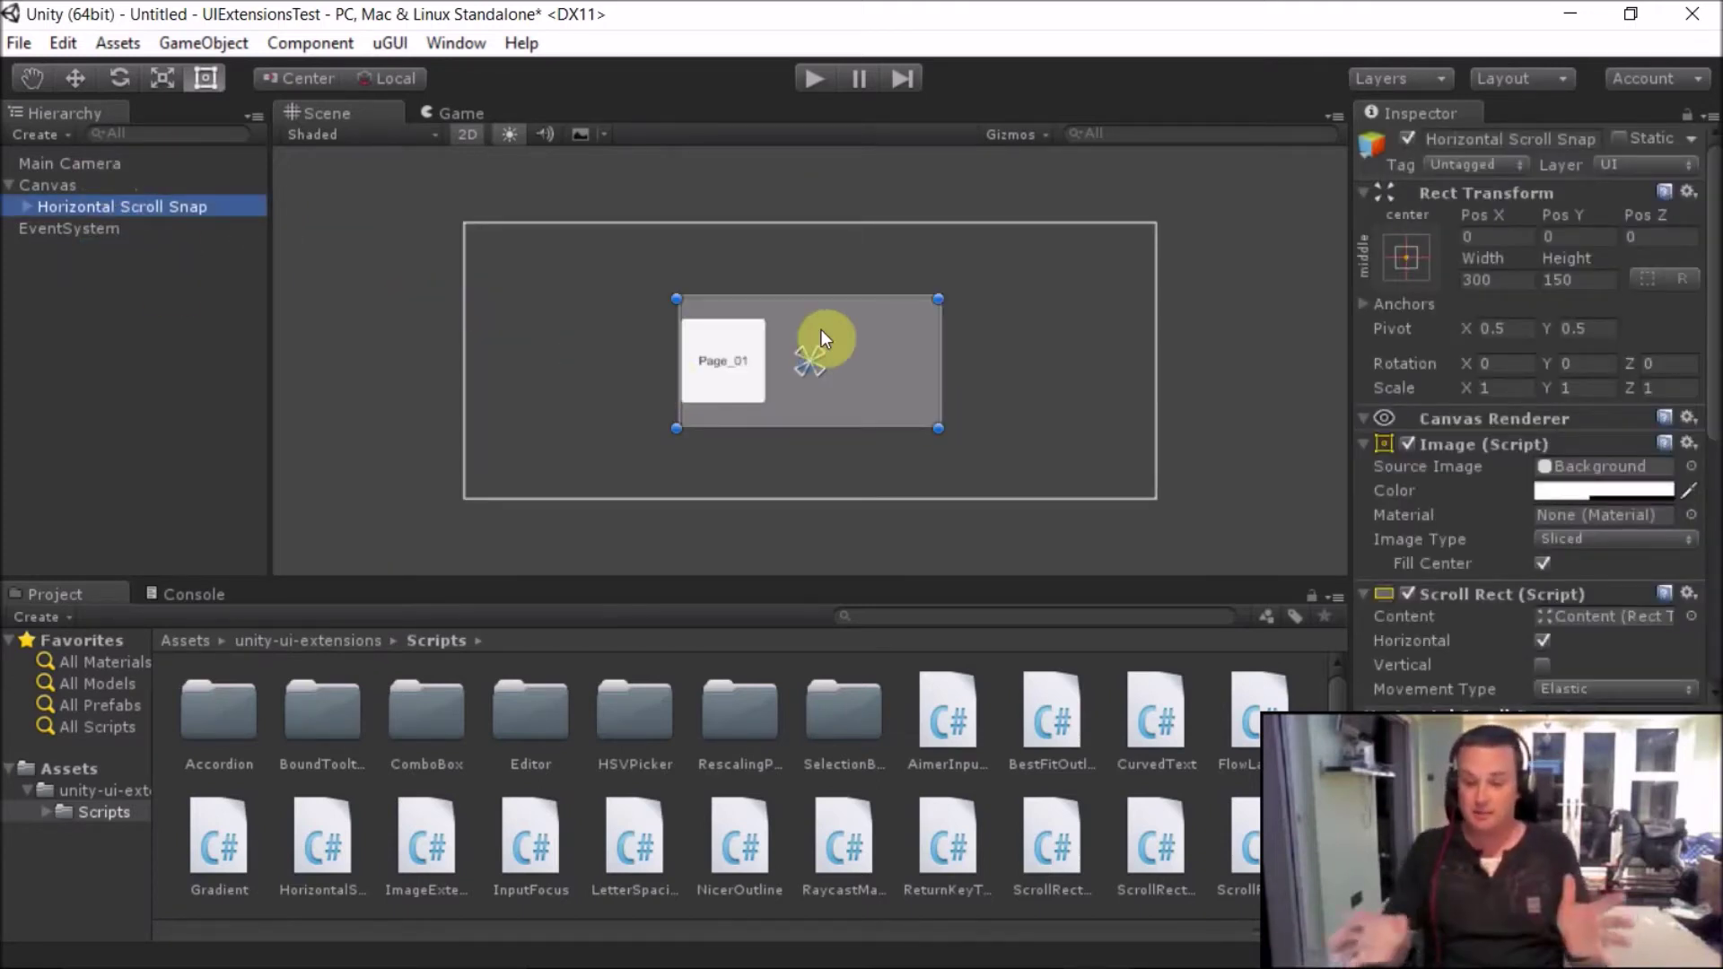
Play-test the scroll snap, which shows only Page_01, then stop play mode.
click(813, 78)
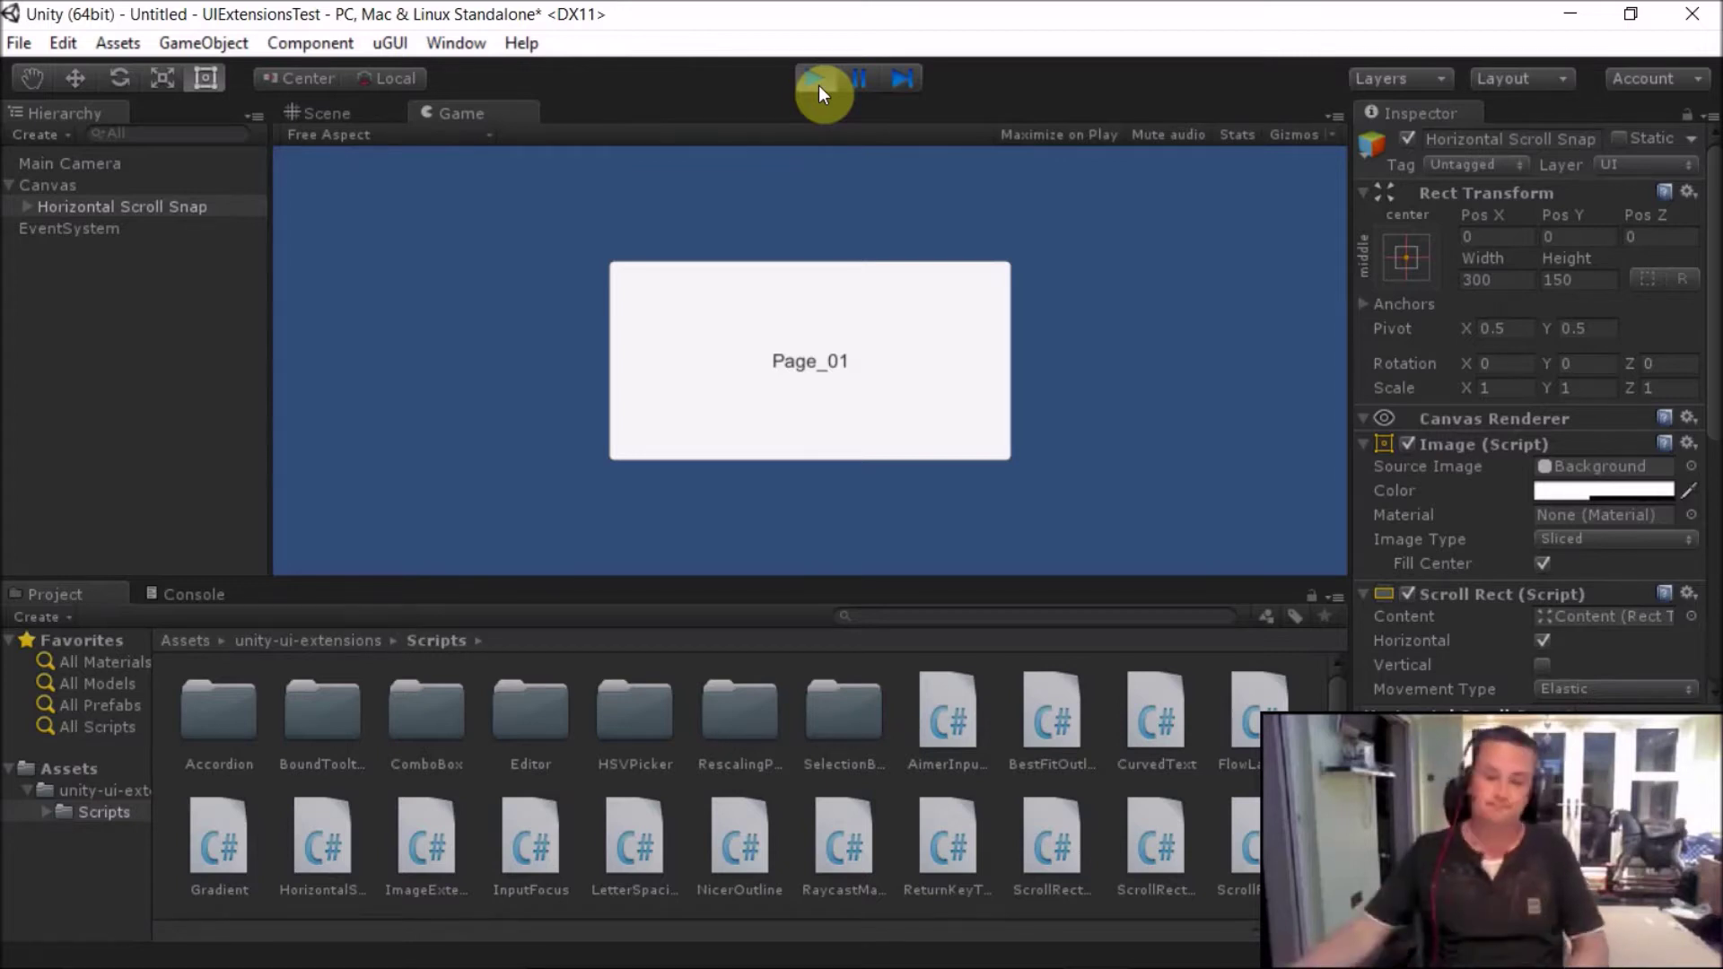
click(817, 81)
click(30, 214)
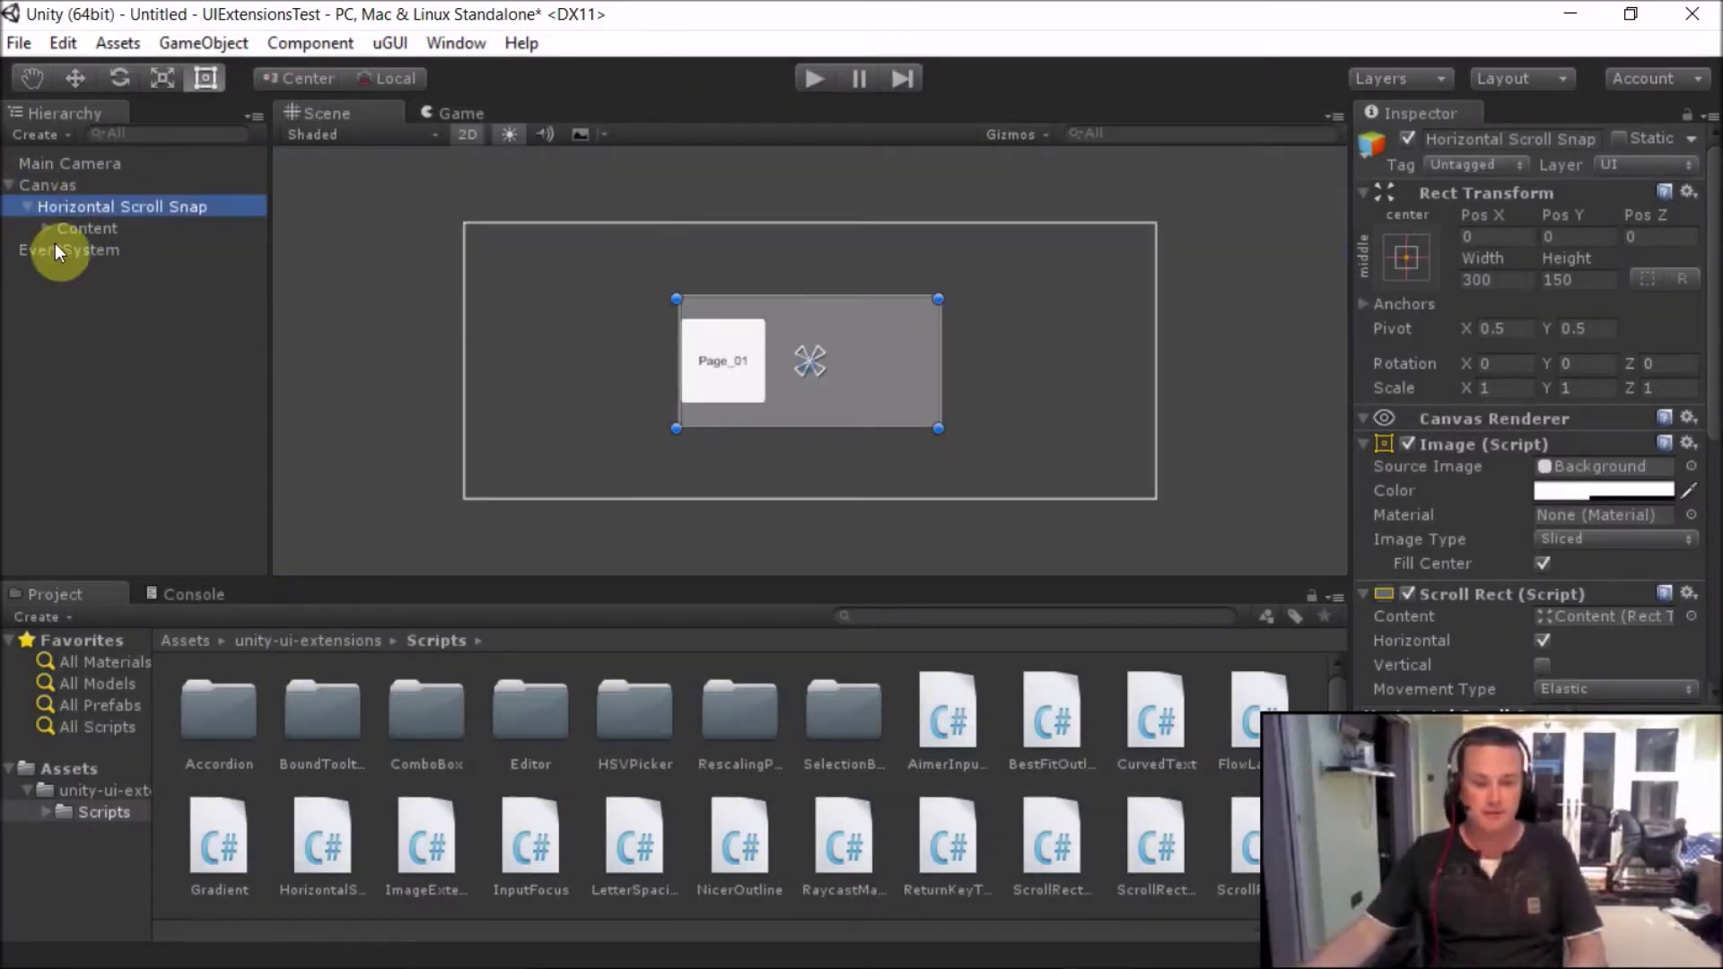
Duplicate Page_01 twice and relabel the copies' text as Page_02 and Page_03.
click(94, 251)
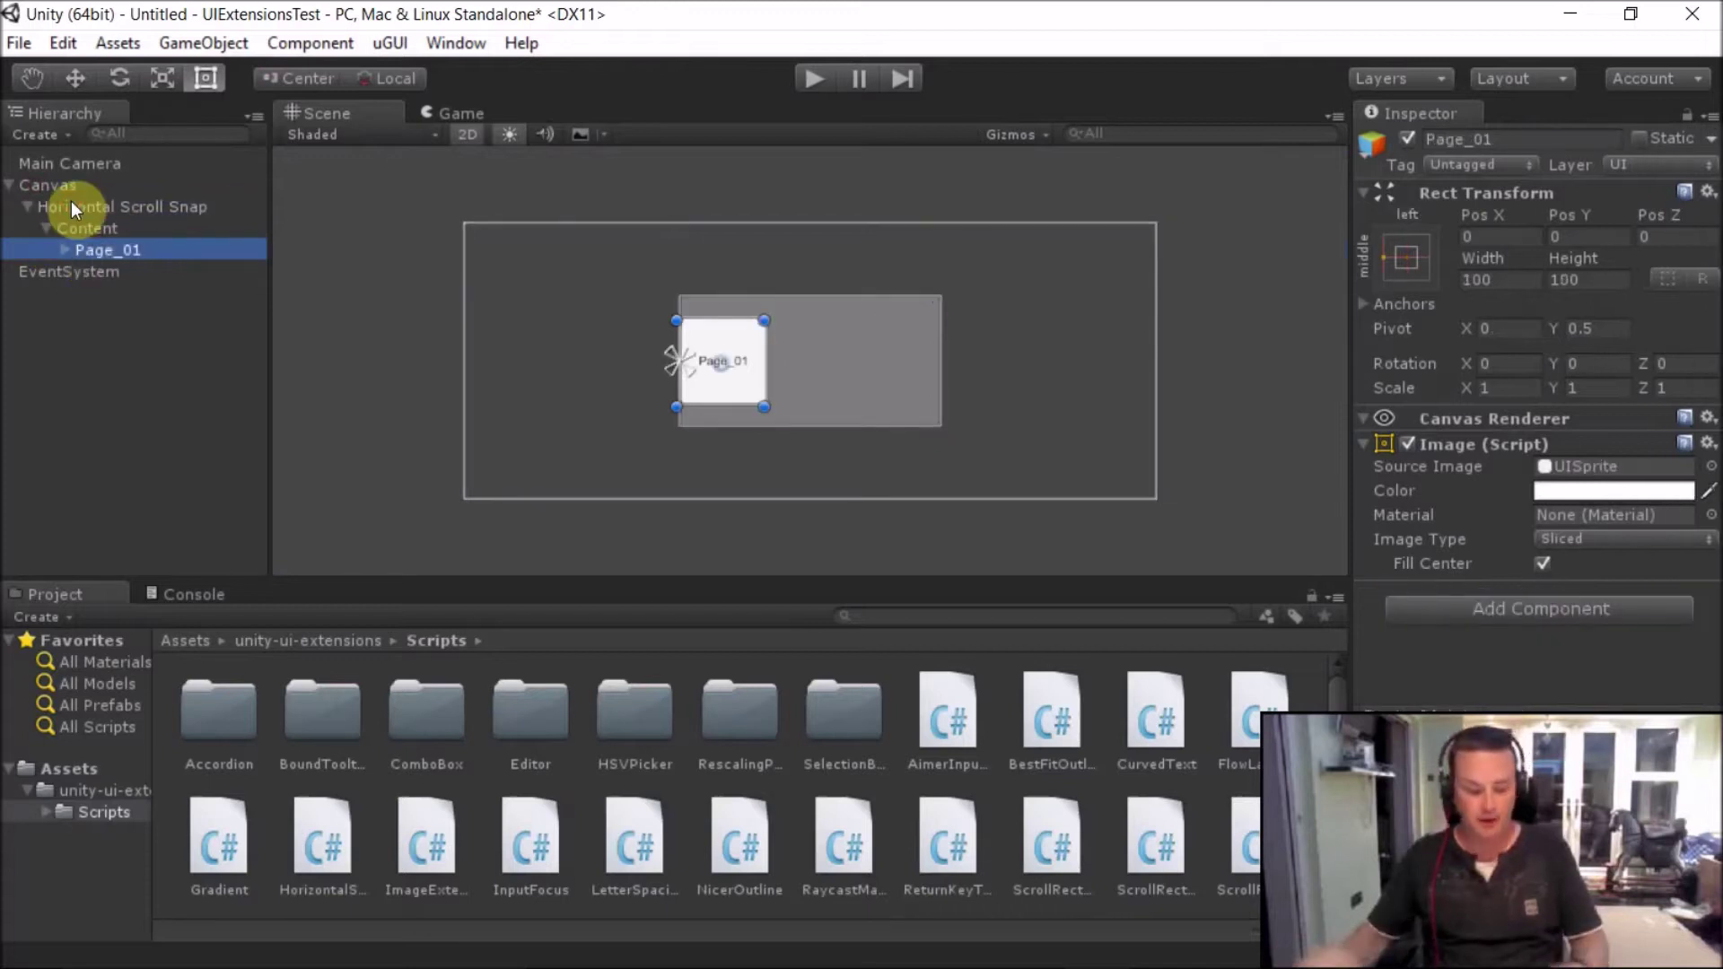
key(ctrl+d)
key(ctrl+d)
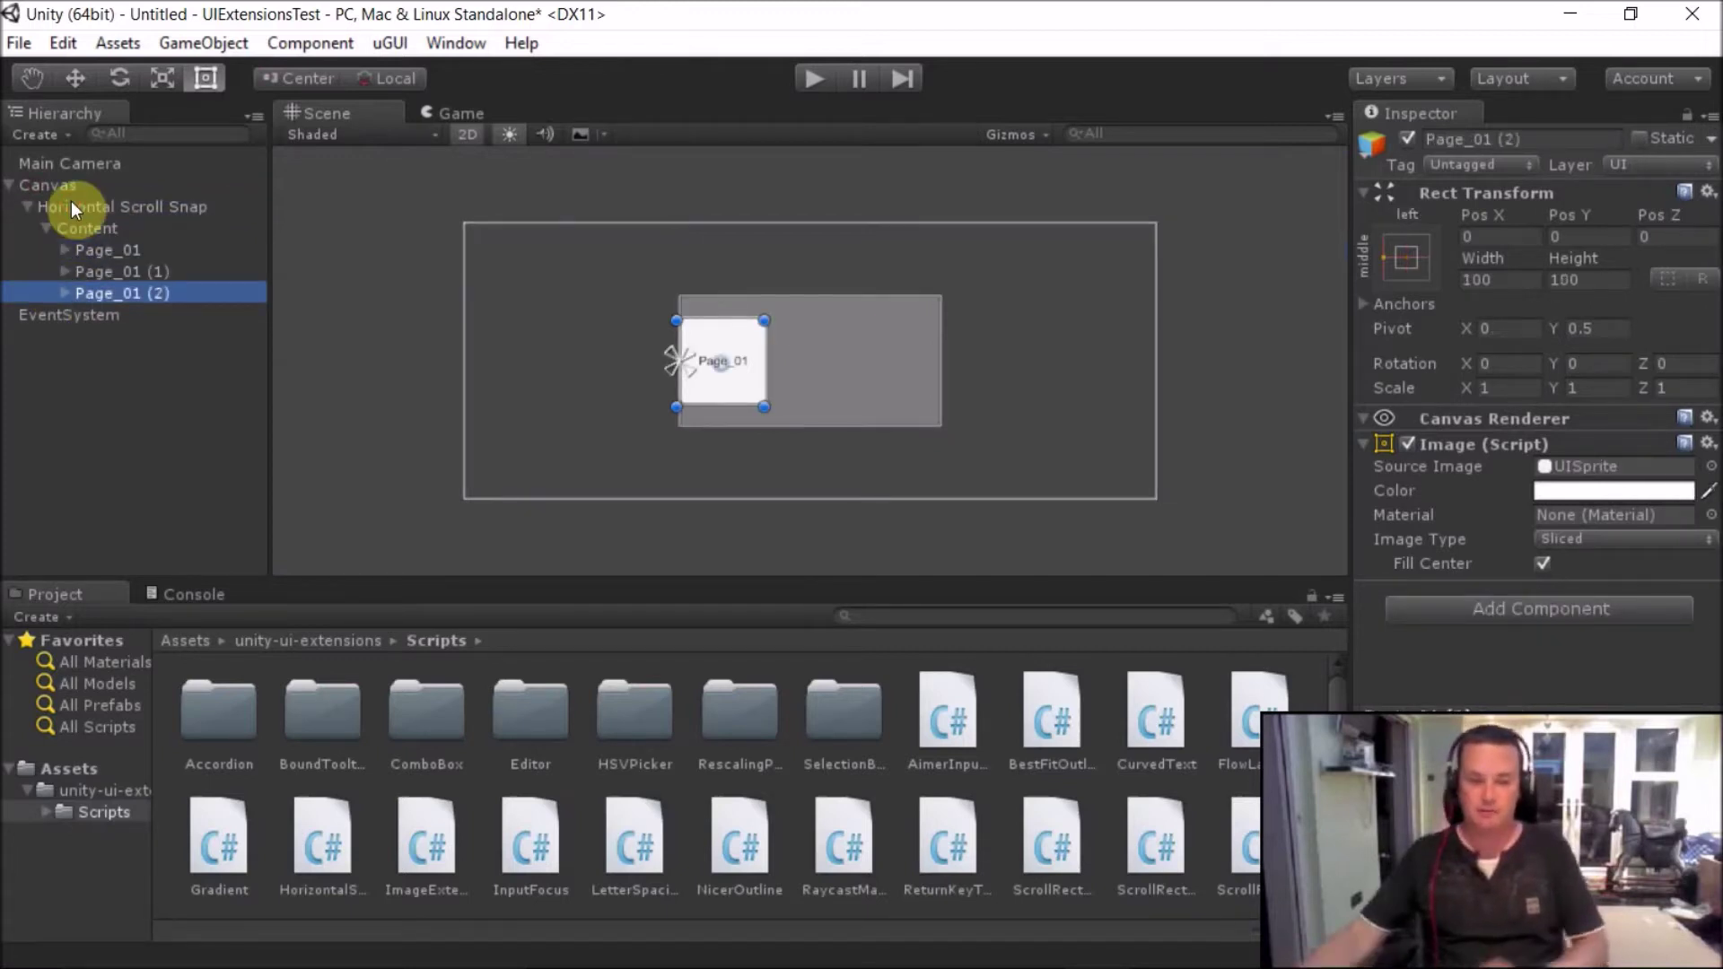
click(64, 273)
click(62, 314)
click(108, 293)
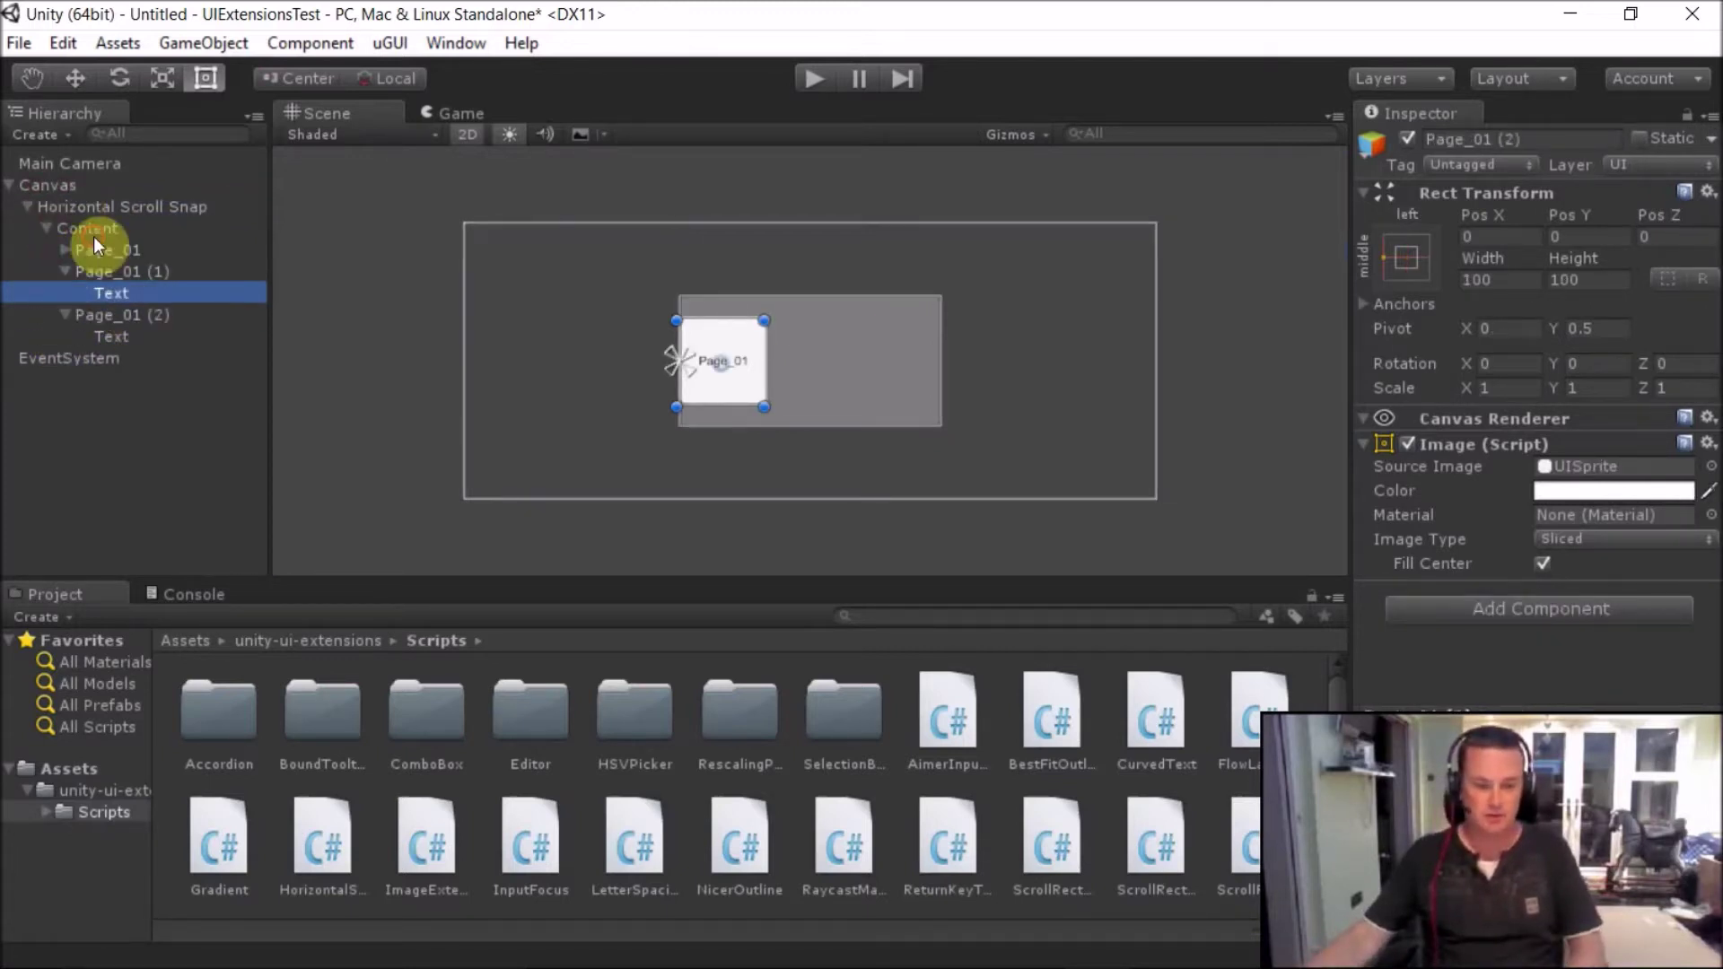
click(1463, 489)
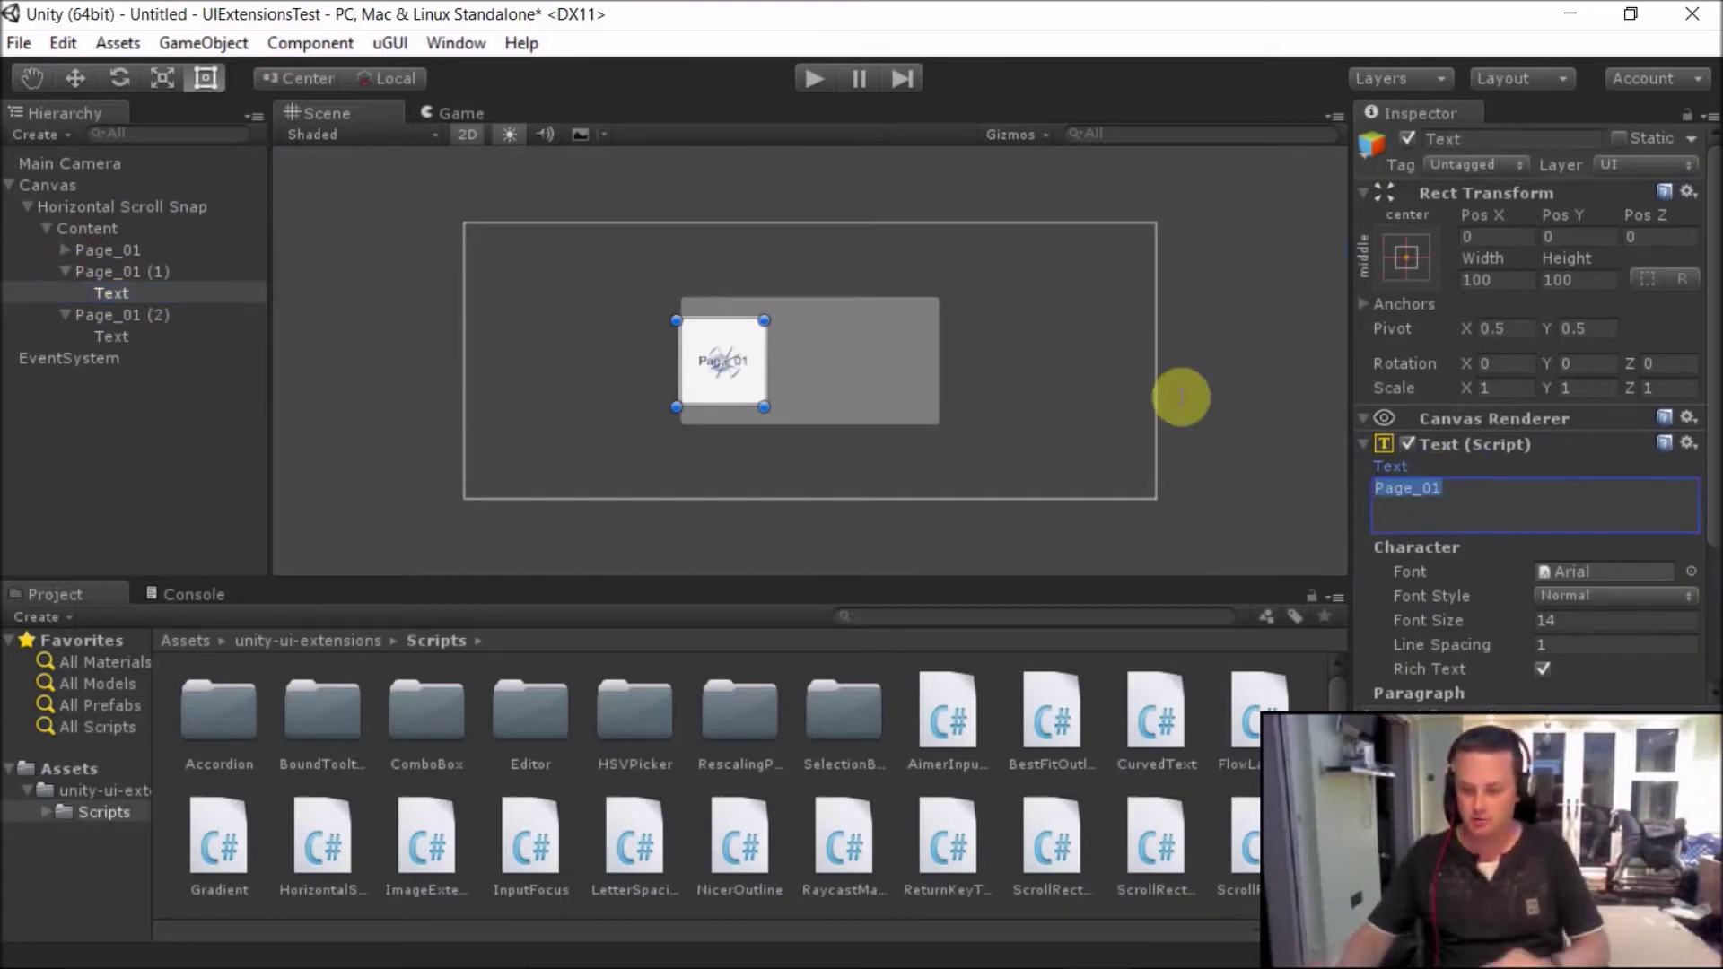
key(Right)
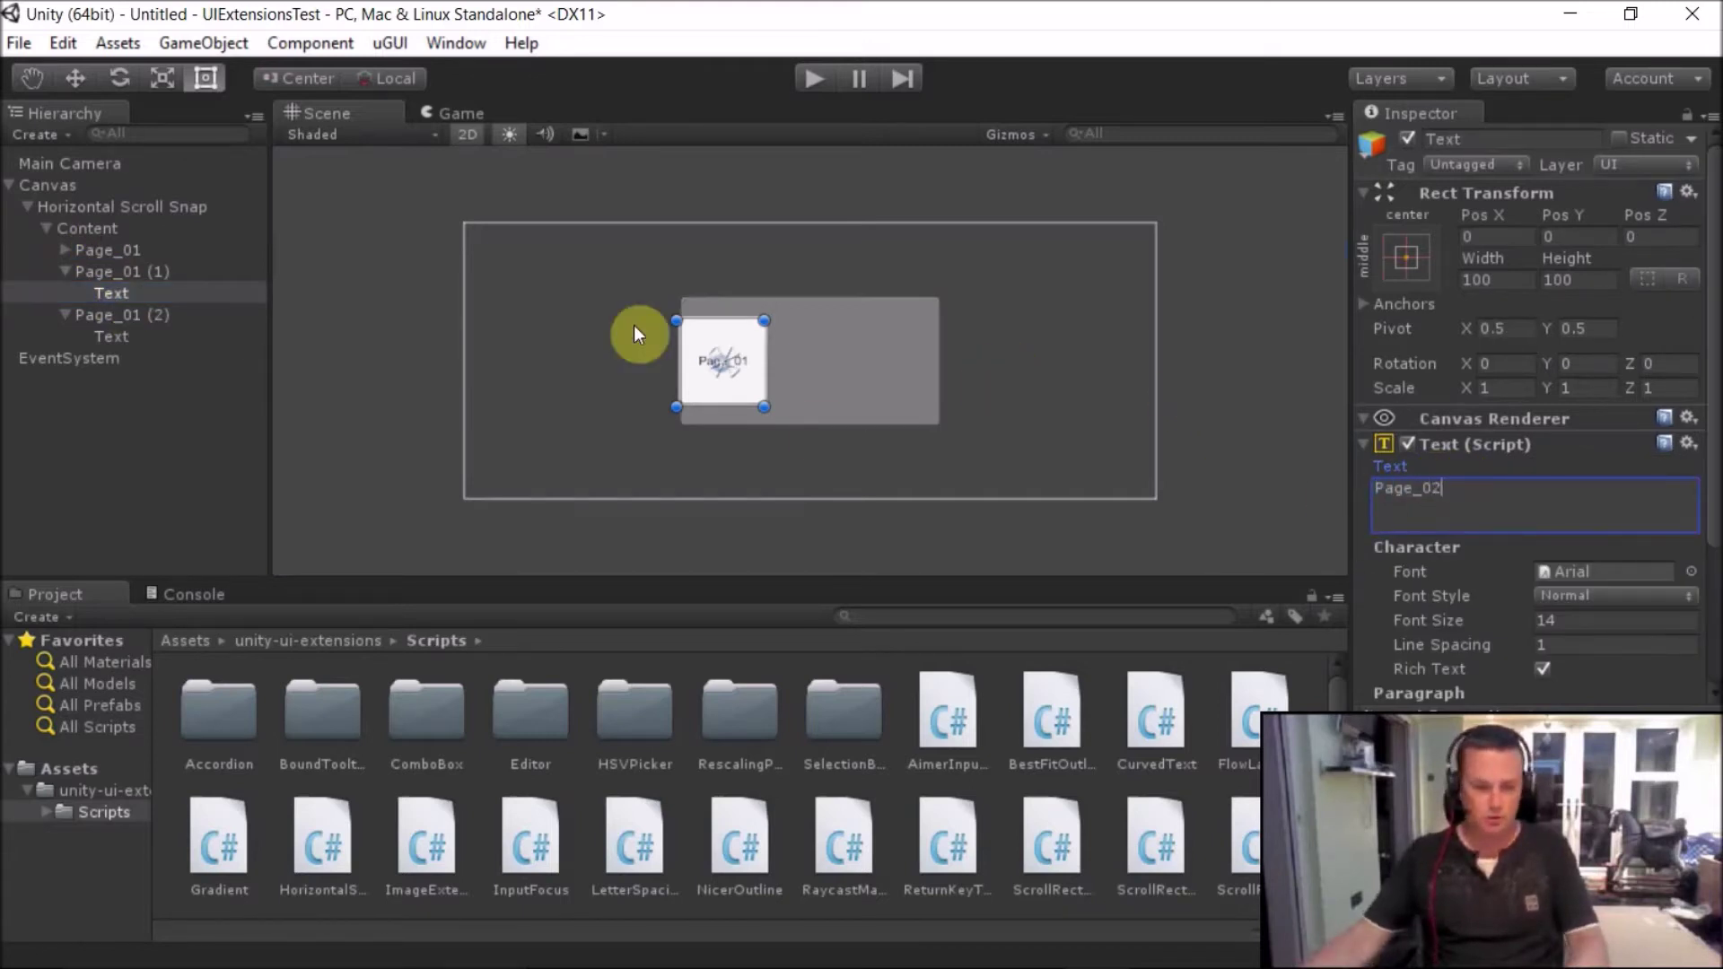
click(165, 341)
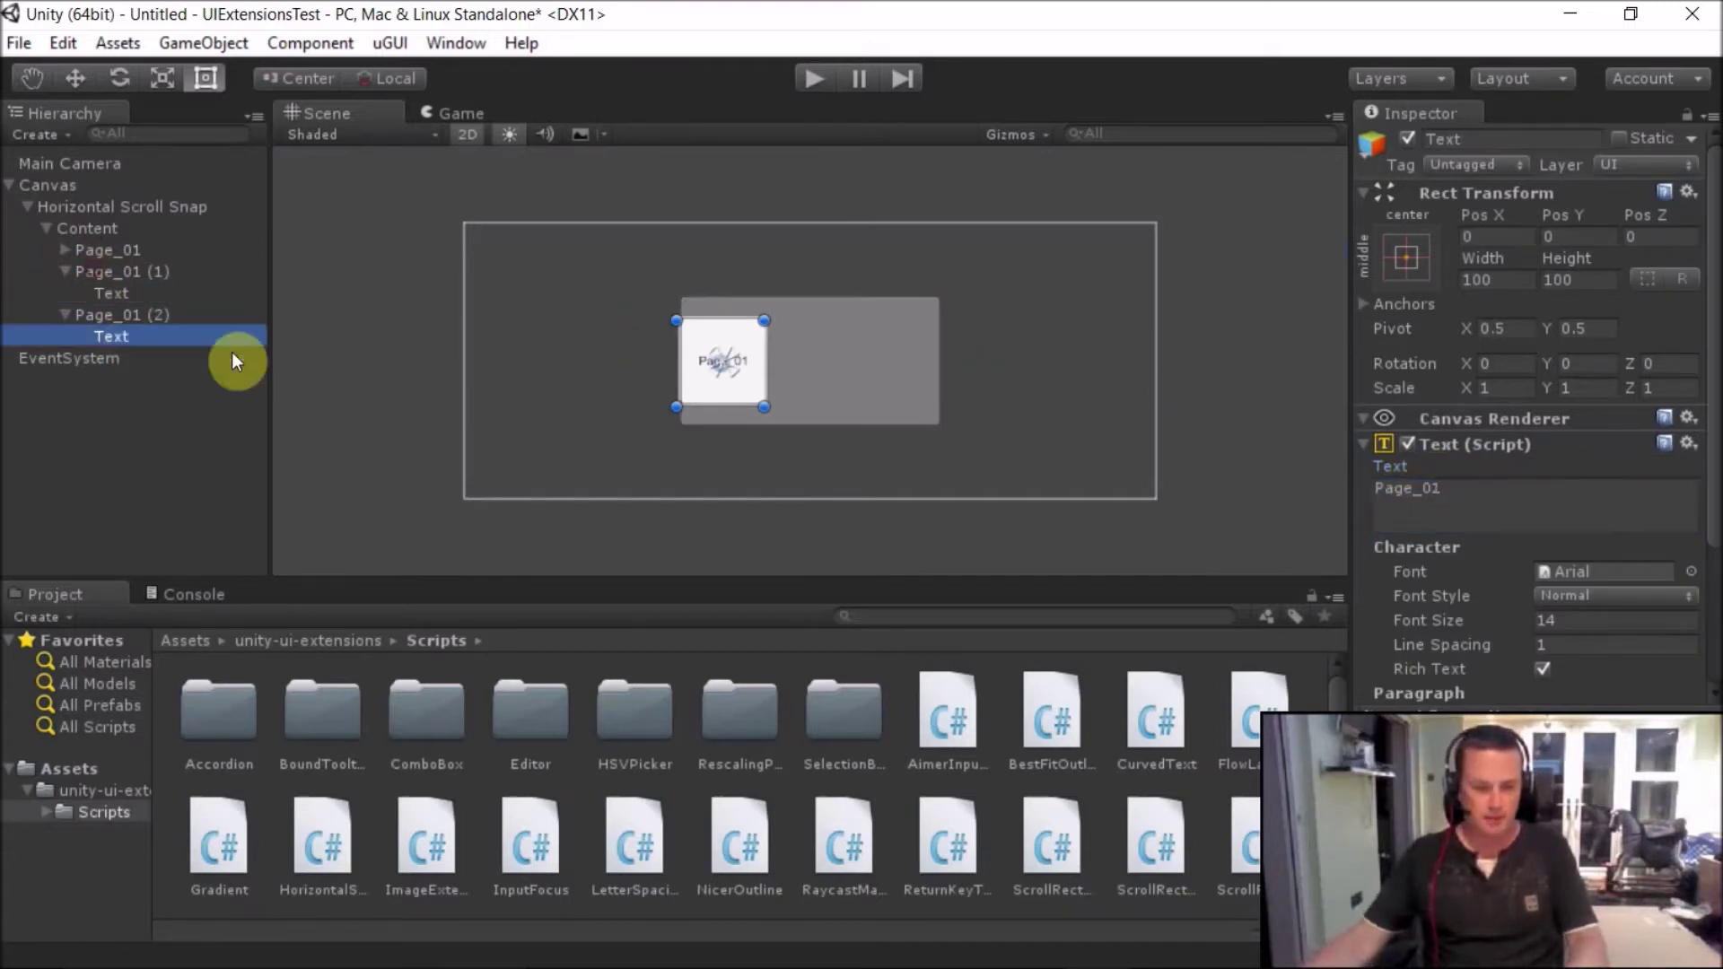
click(1481, 489)
key(End)
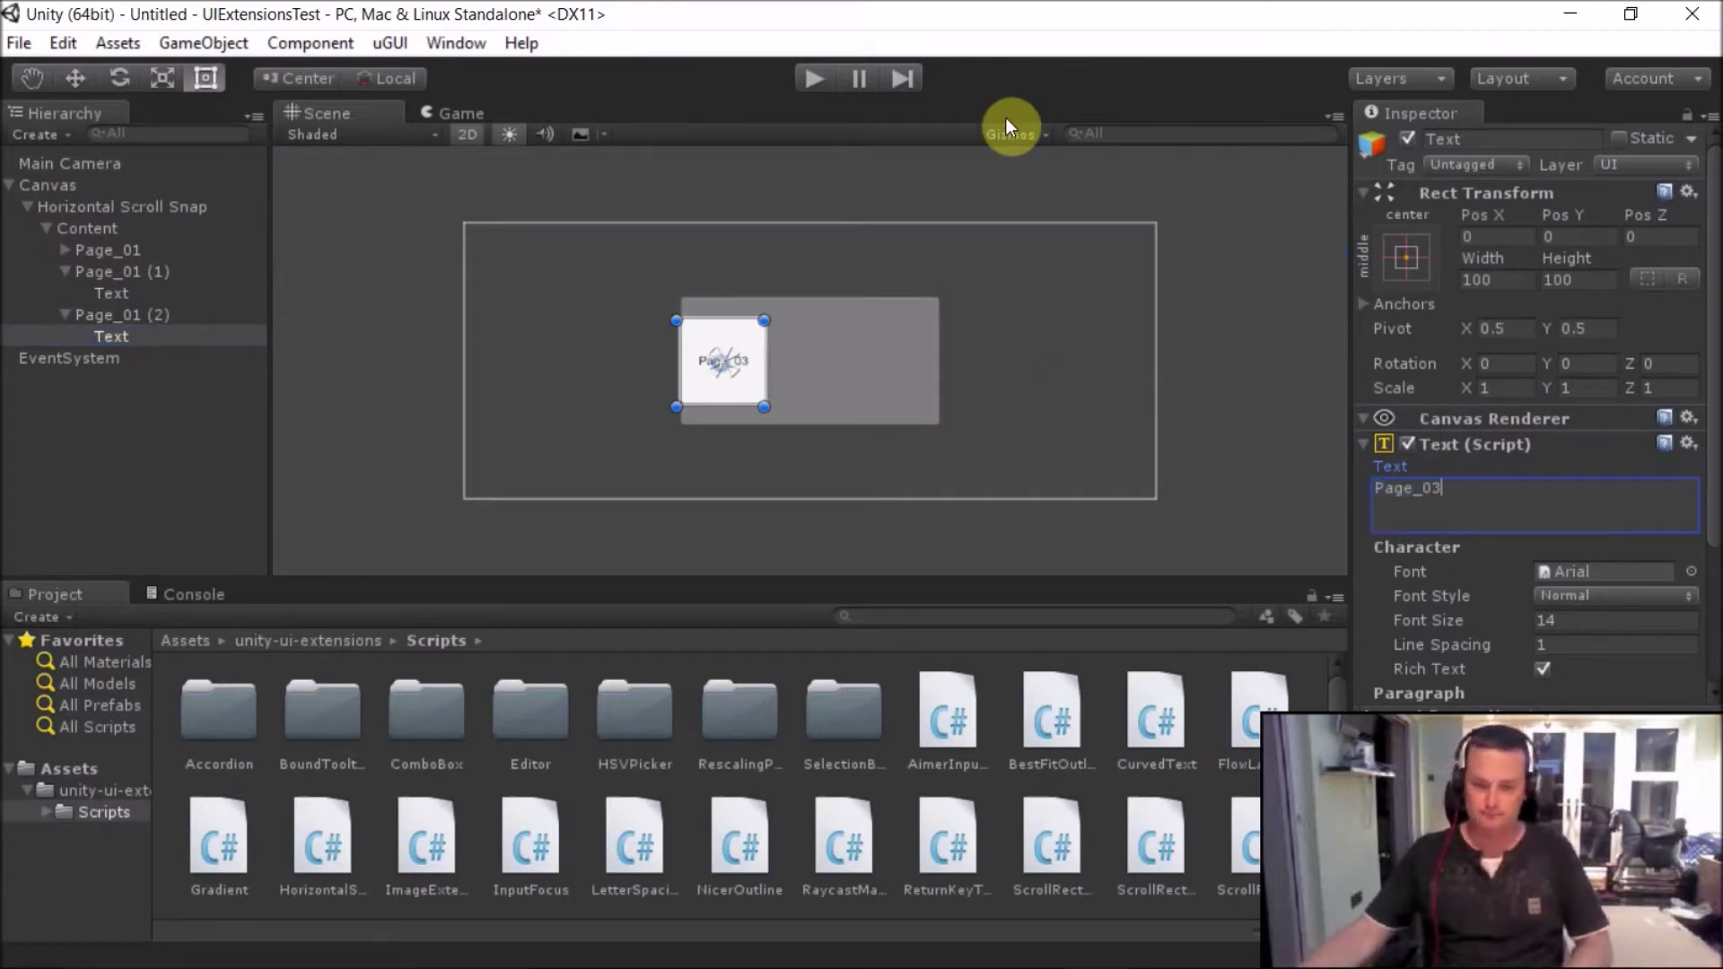
click(831, 88)
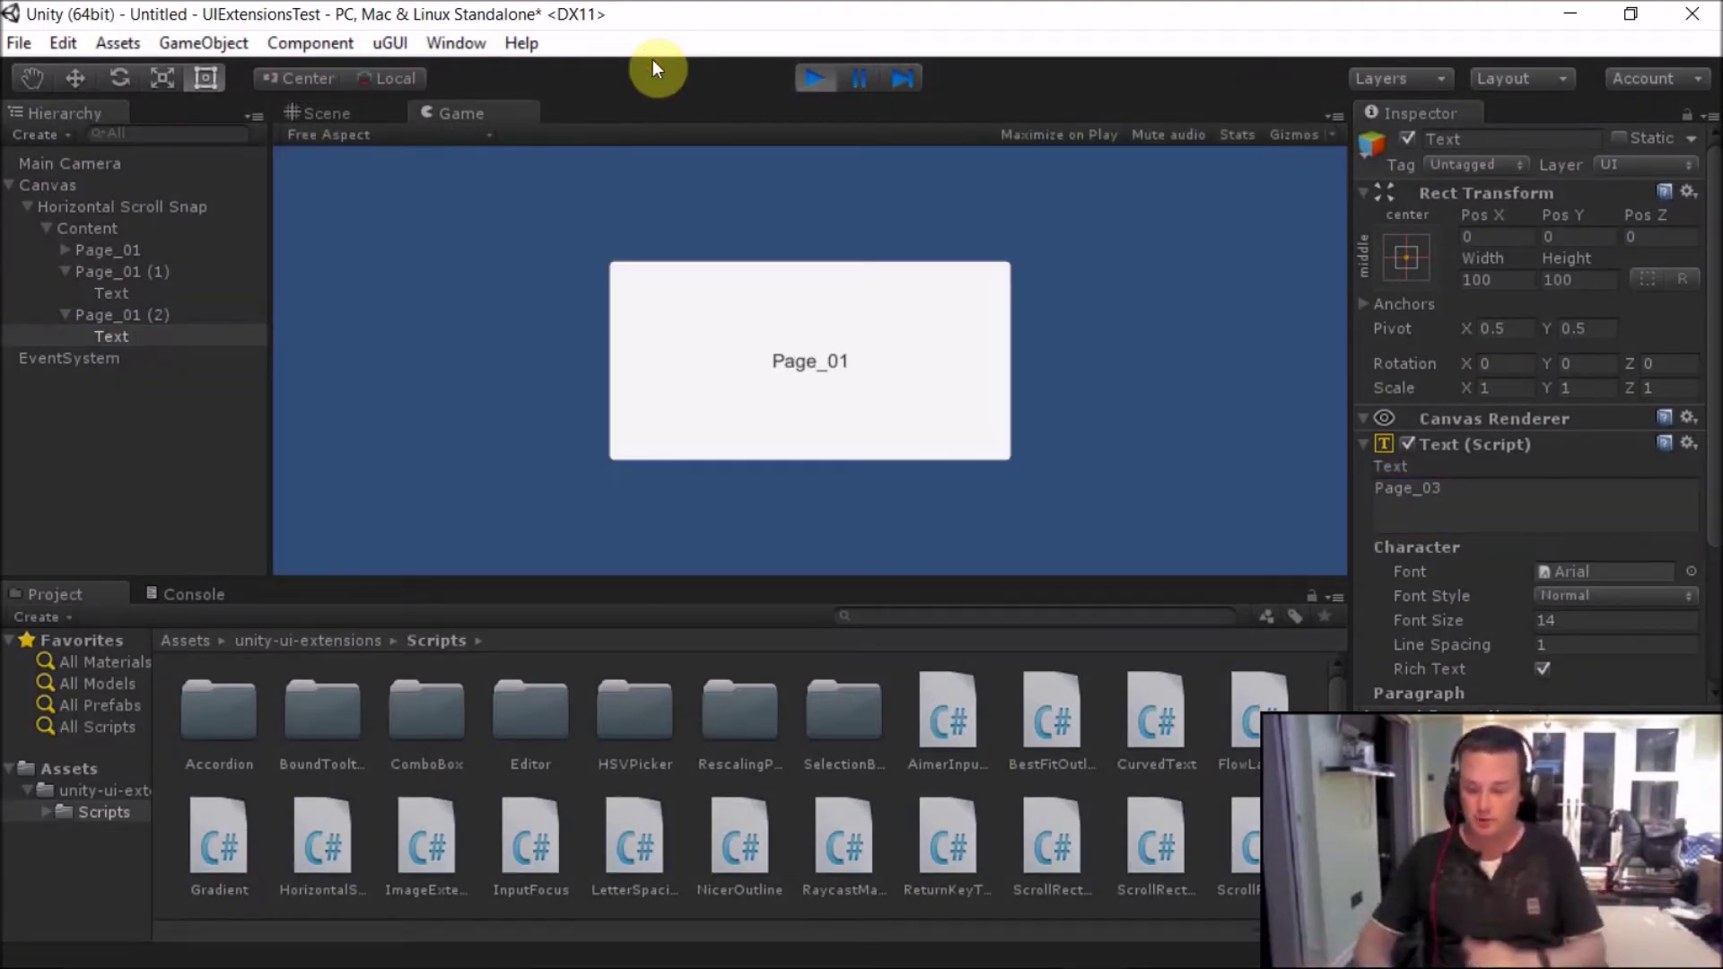
drag(669, 435, 400, 257)
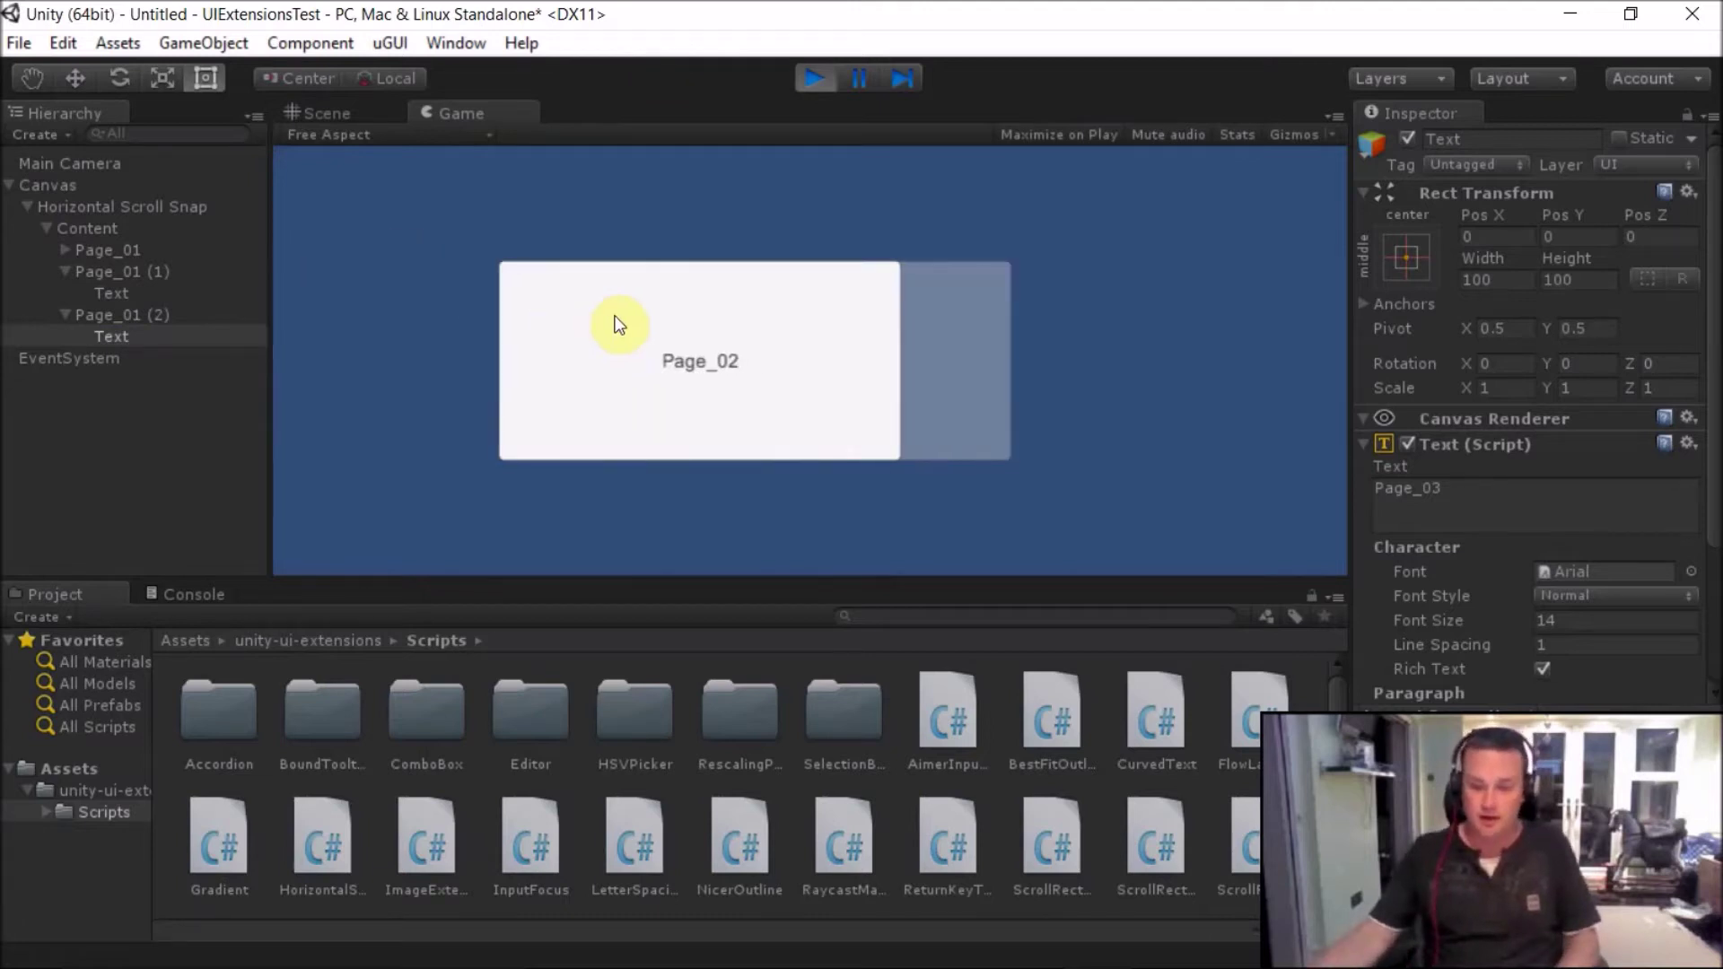
drag(659, 289, 541, 346)
drag(614, 290, 1052, 346)
drag(661, 290, 543, 328)
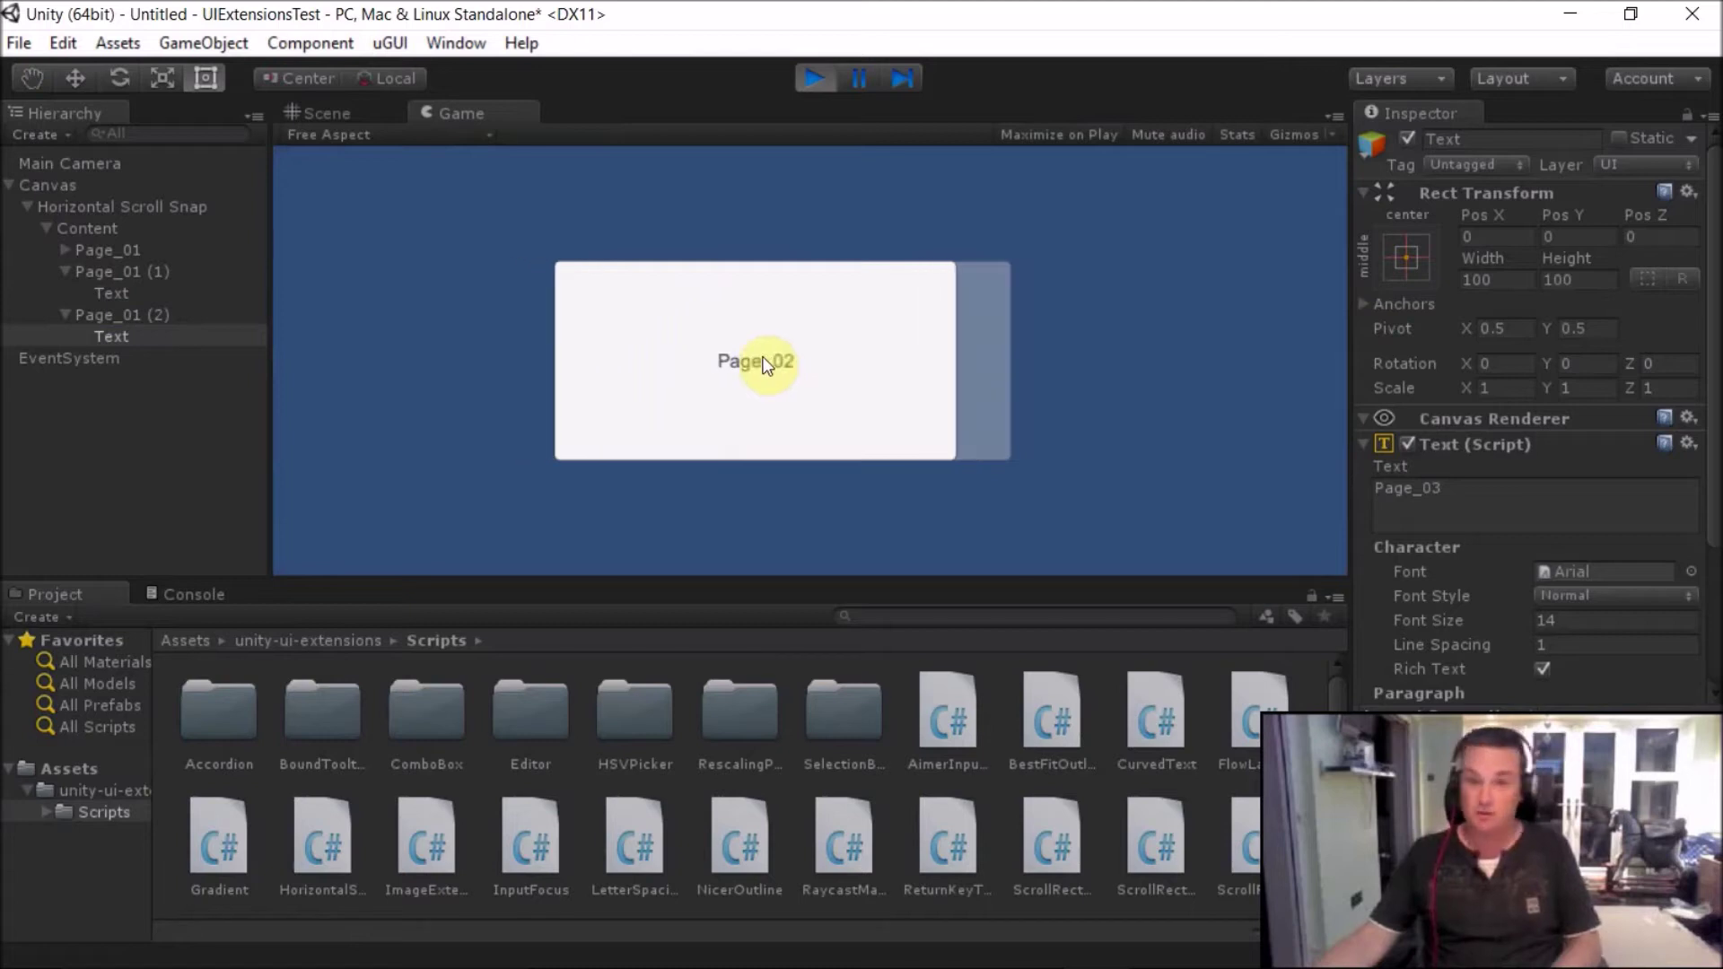
drag(765, 363, 637, 339)
drag(836, 332, 578, 317)
drag(772, 348, 1021, 359)
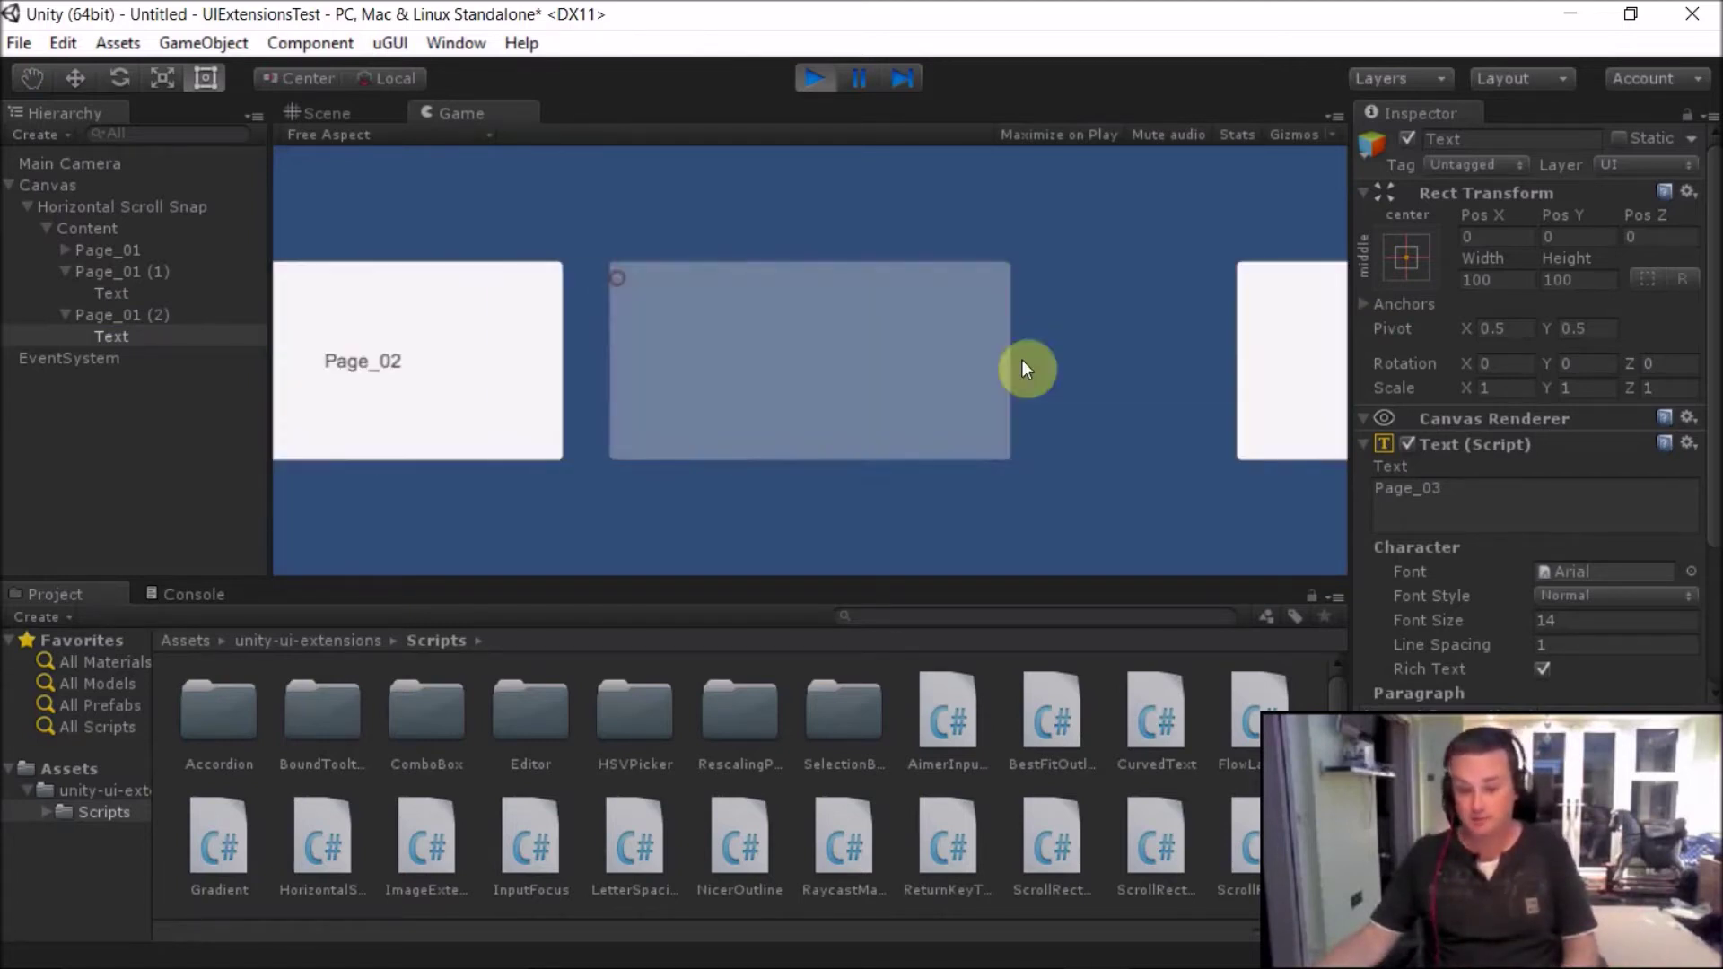
click(814, 79)
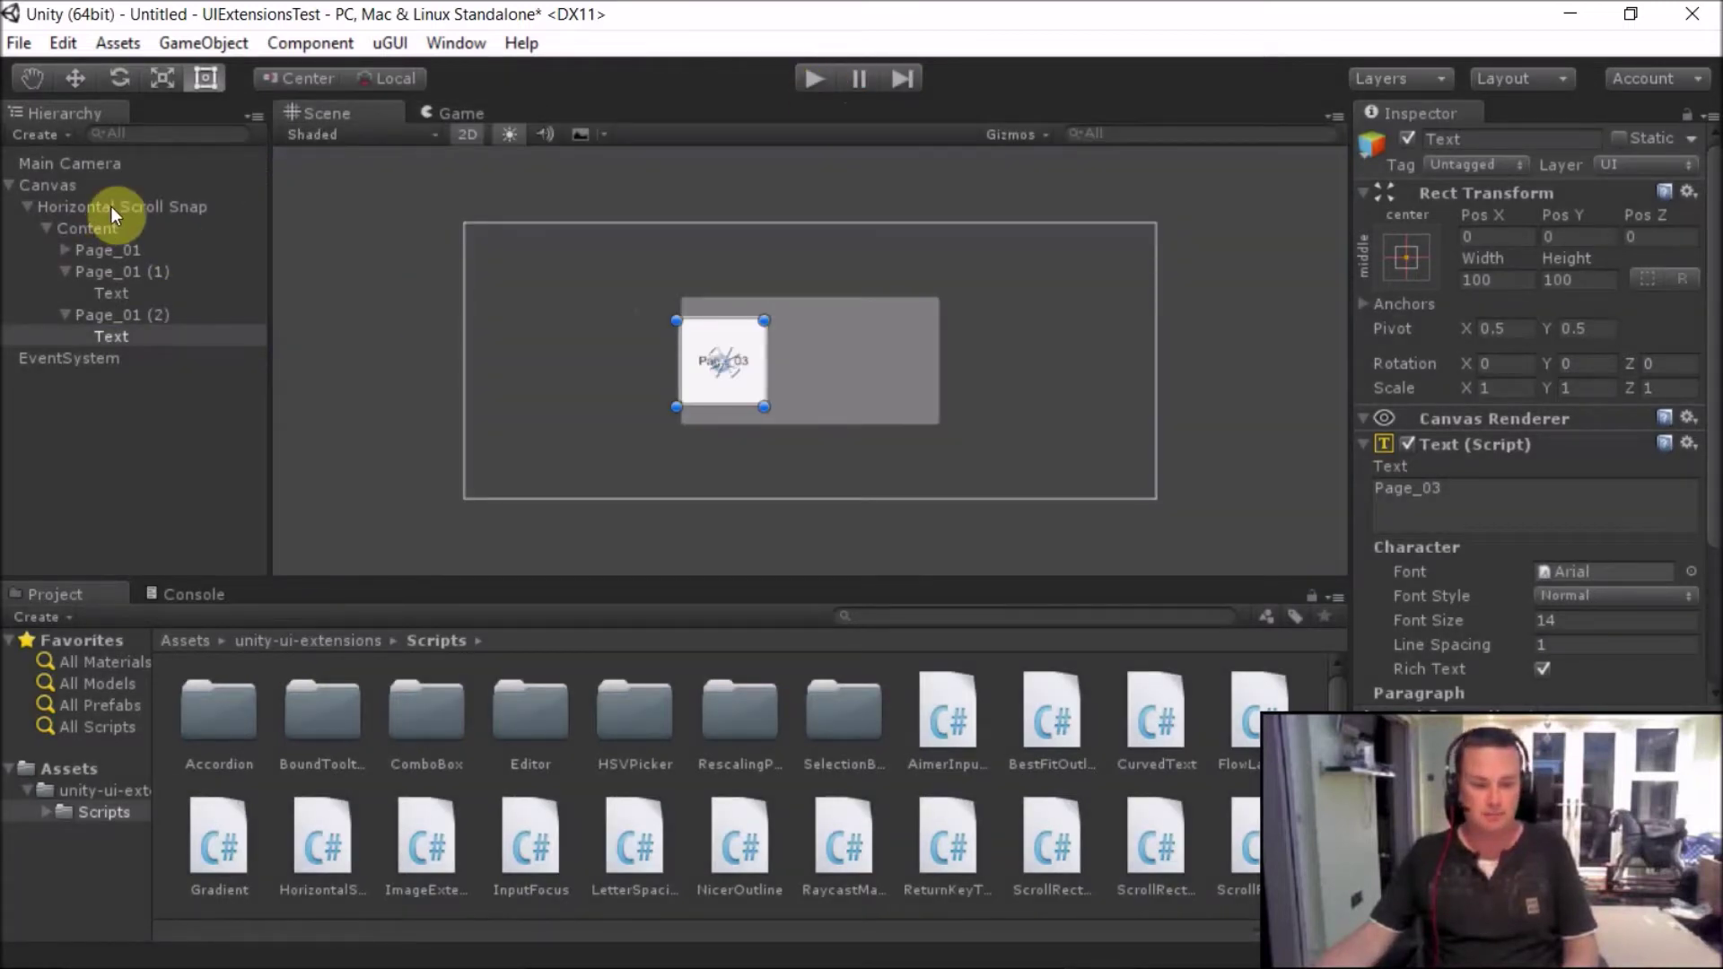
Add a UI Button under the Canvas and duplicate it.
click(55, 187)
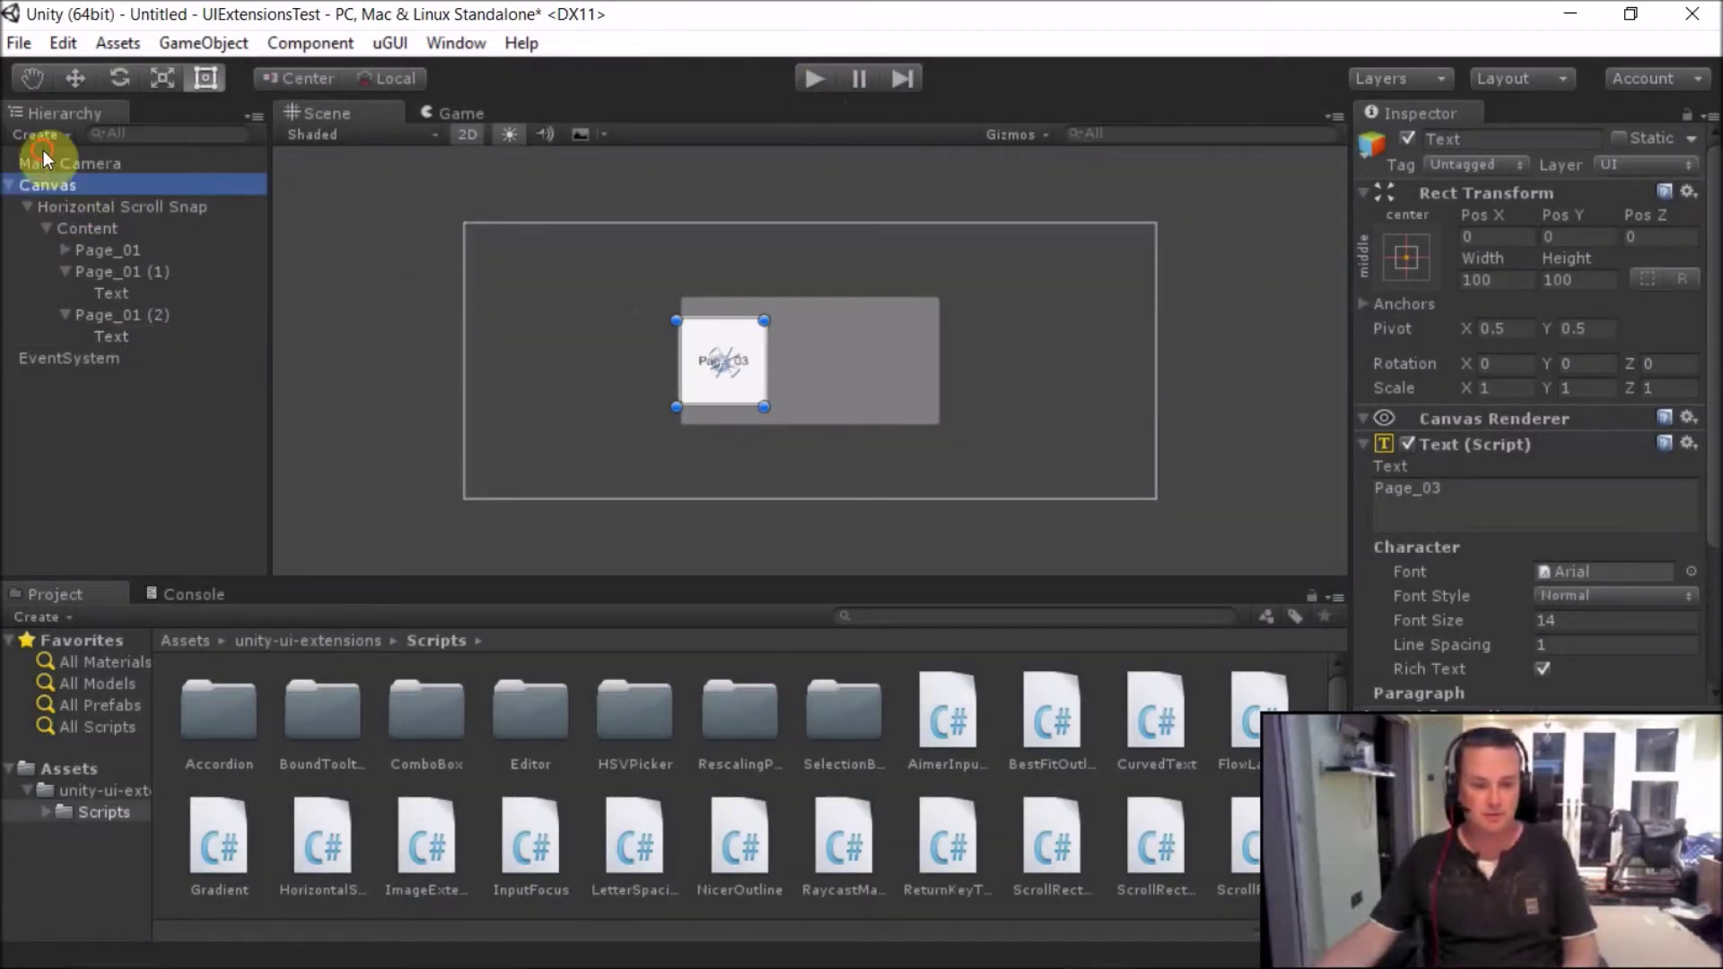
click(163, 38)
mouse_move(244, 246)
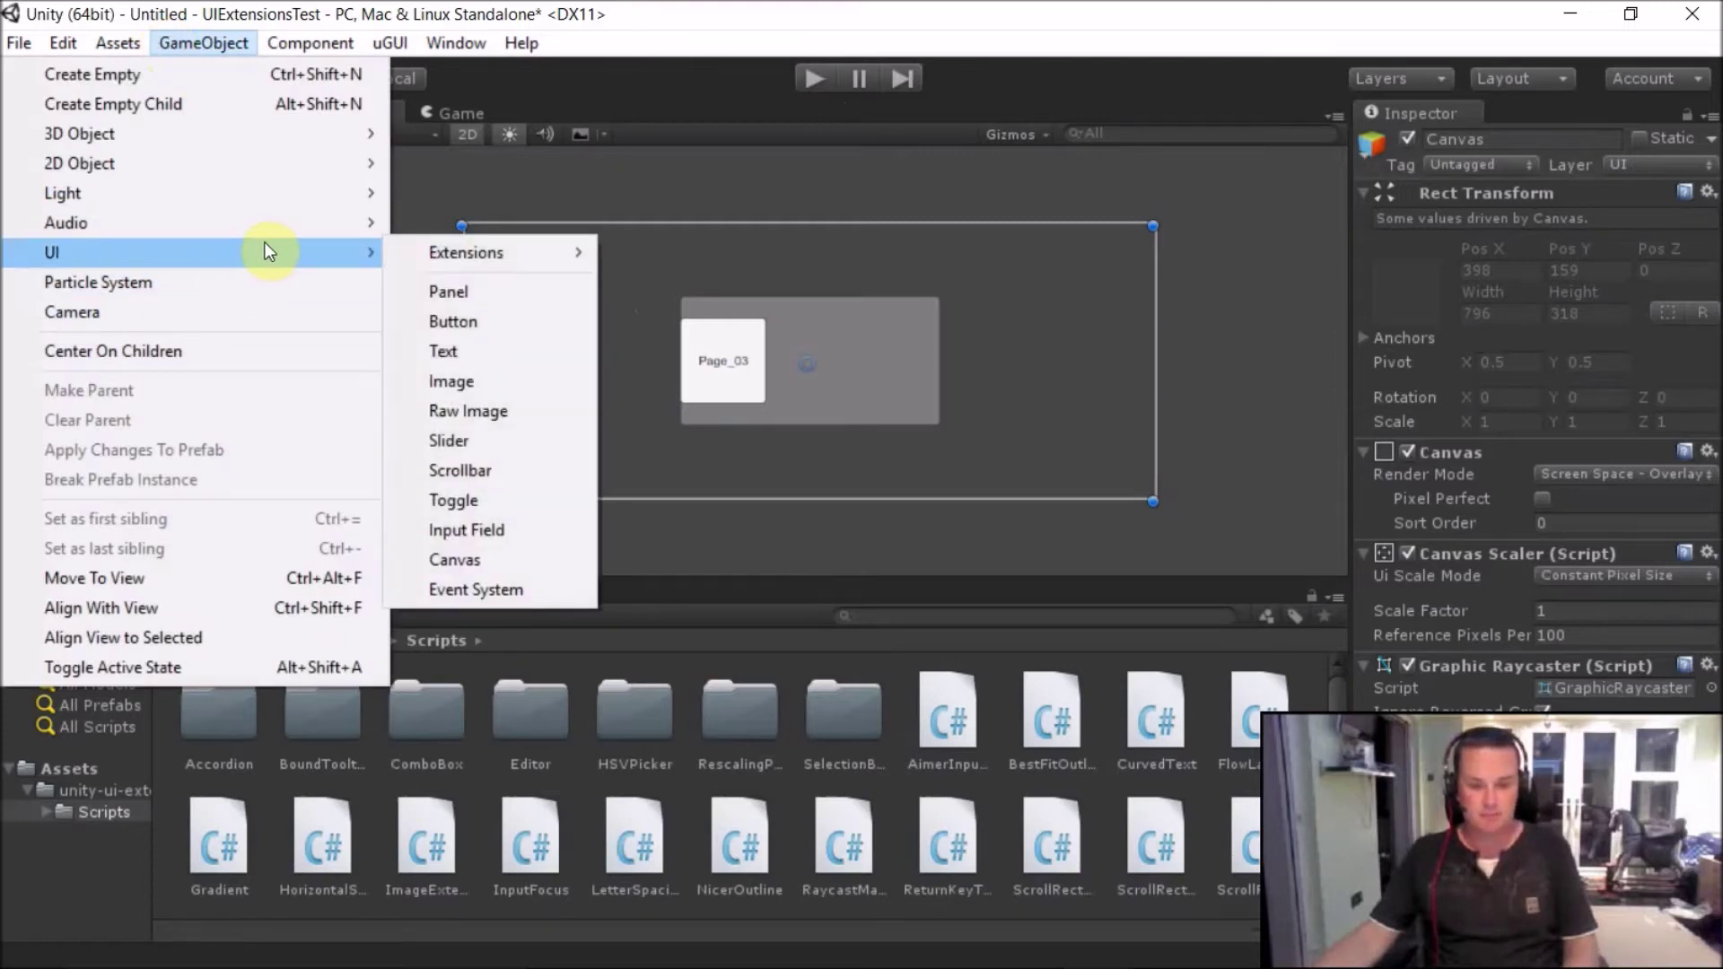
click(421, 323)
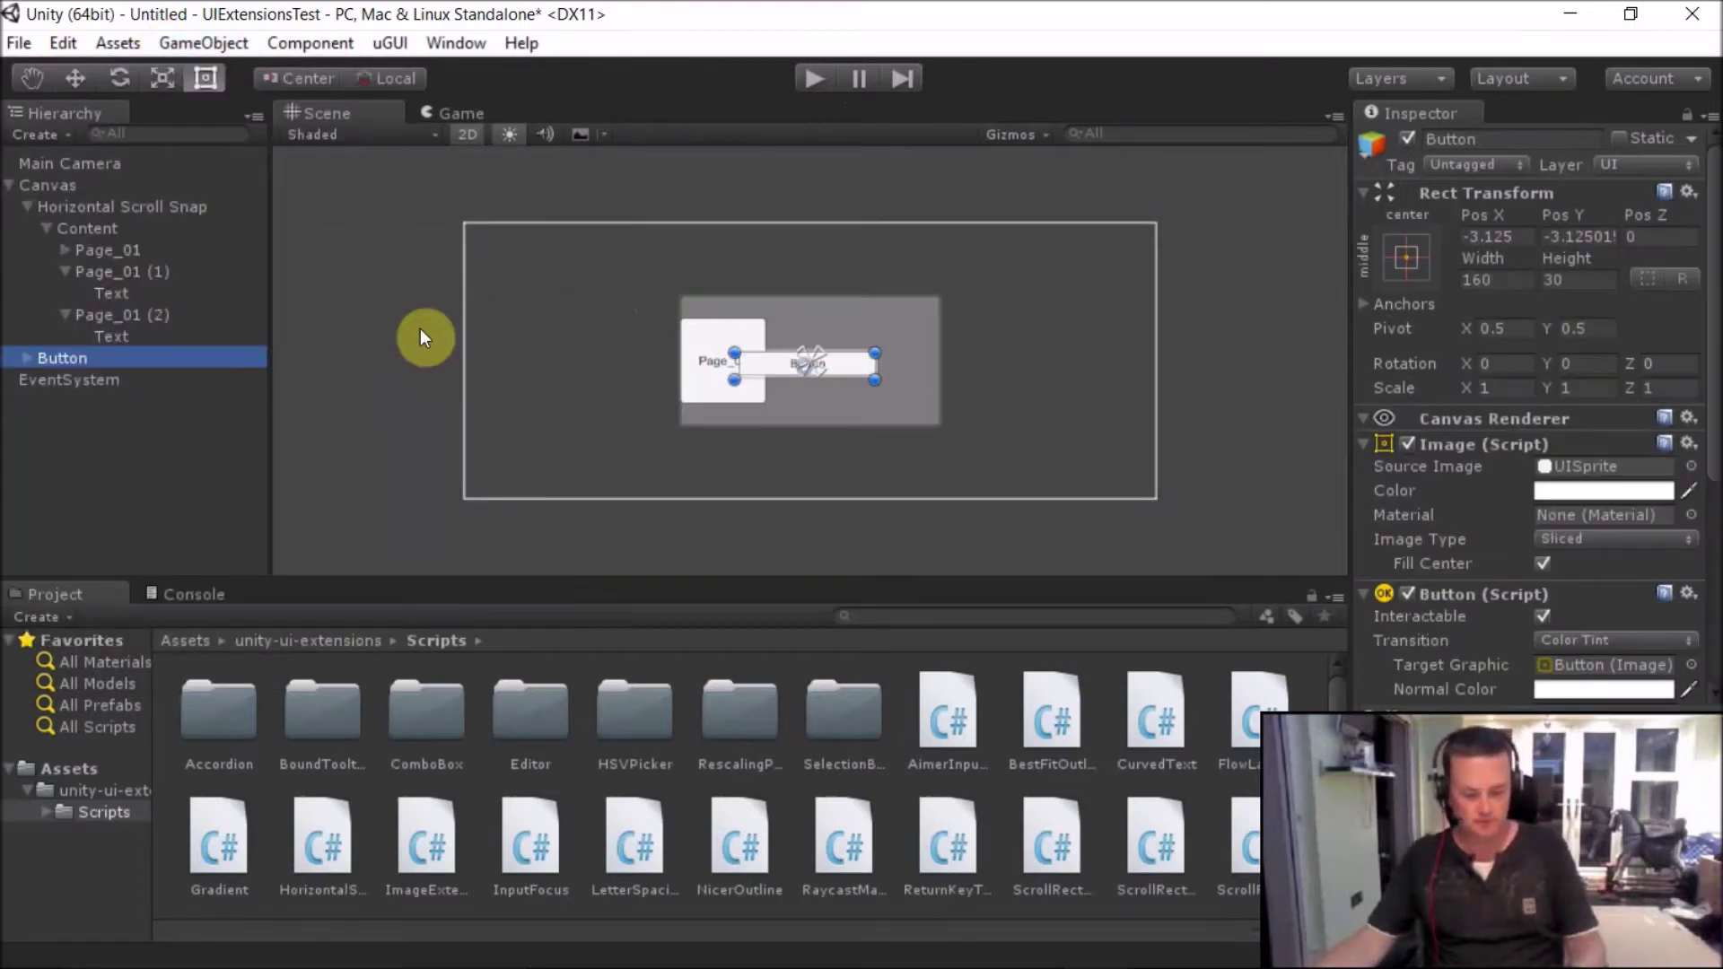
key(ctrl+d)
Name the buttons Next and Prev, and drag Prev right to X 247, Y 0.
click(50, 357)
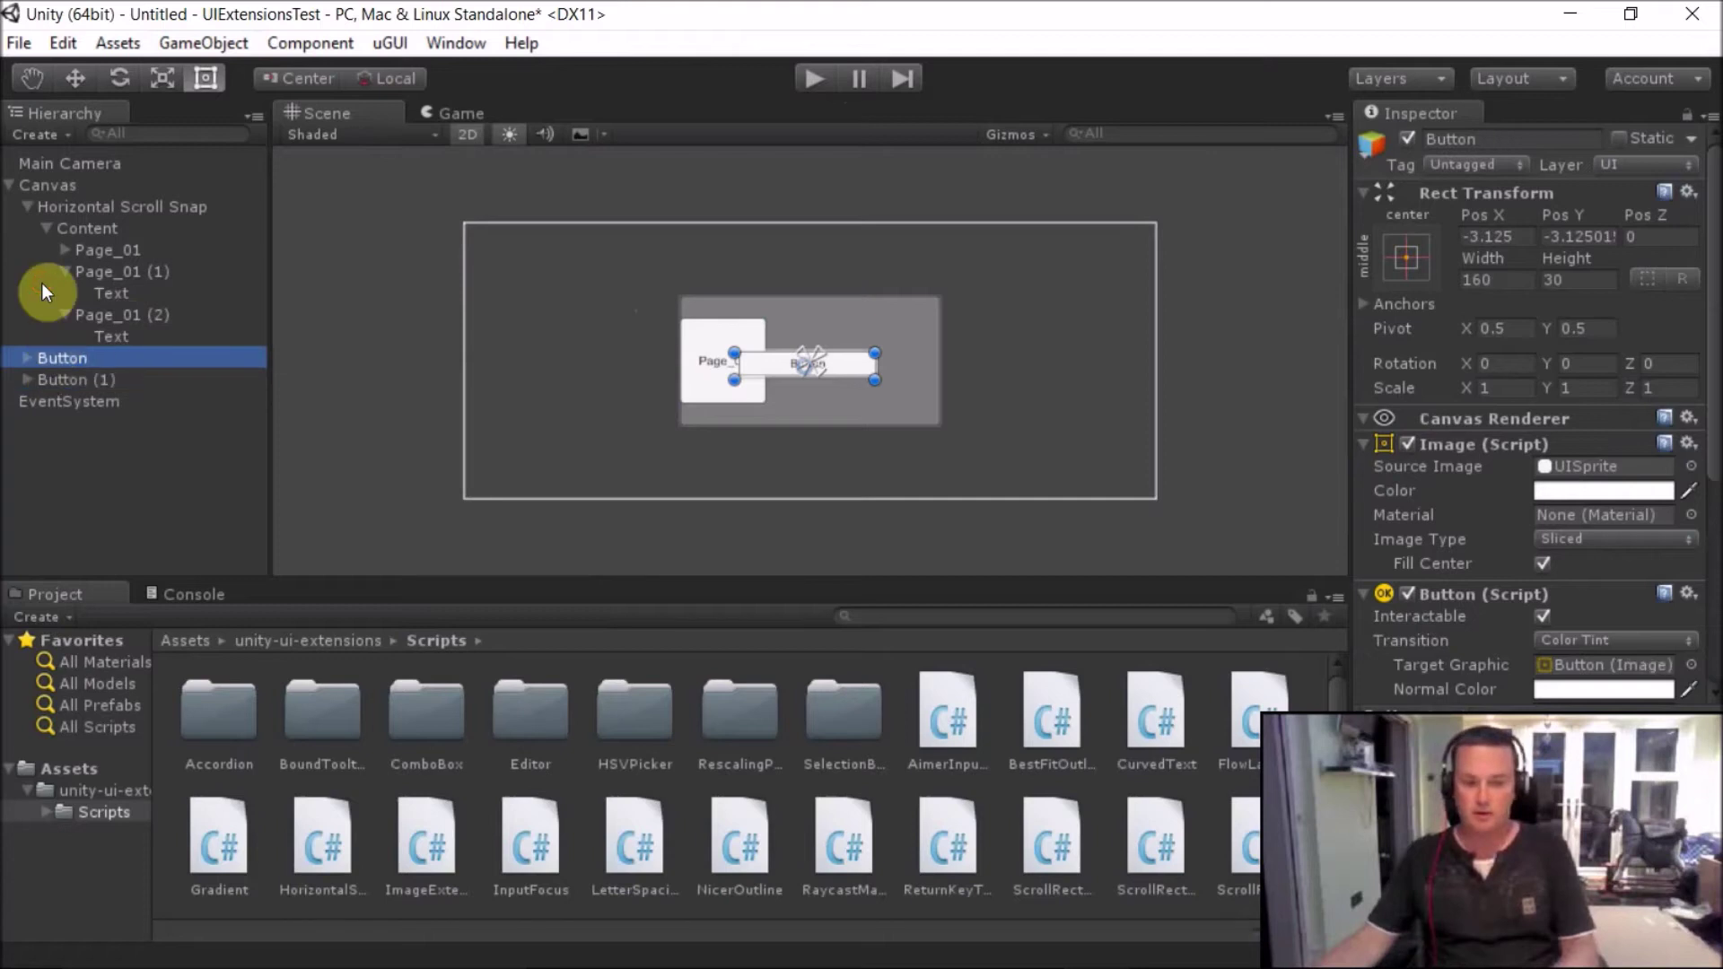
key(F2)
text(Nex)
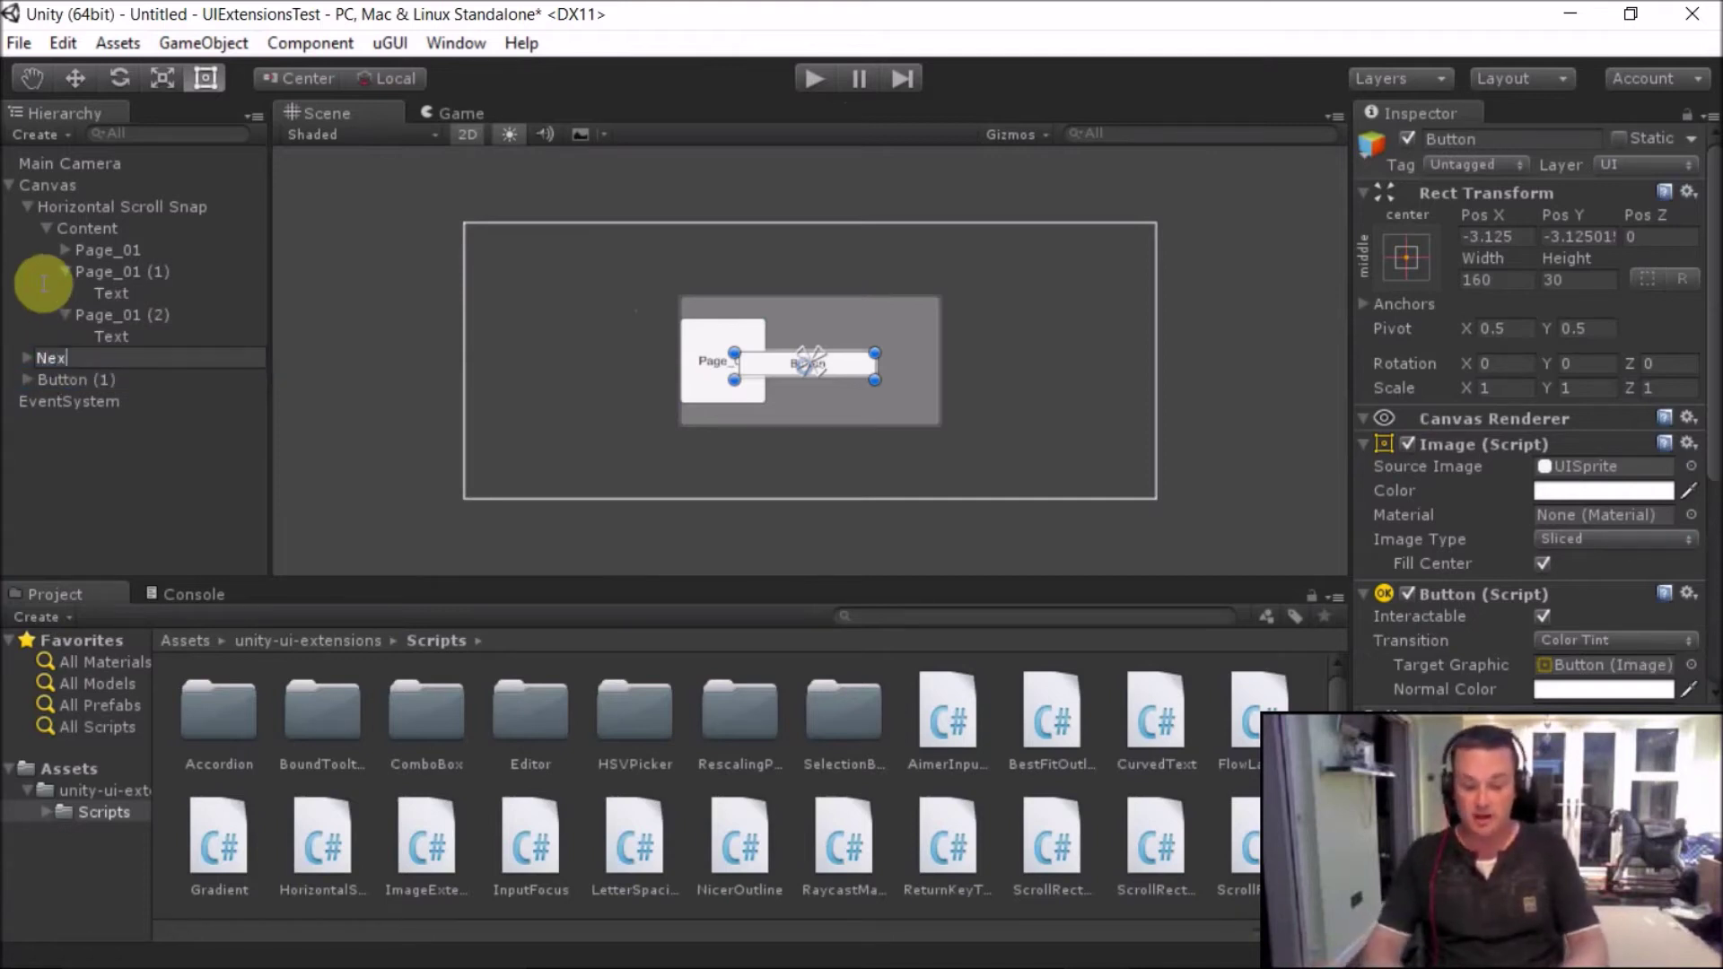
text(t)
key(Return)
click(70, 382)
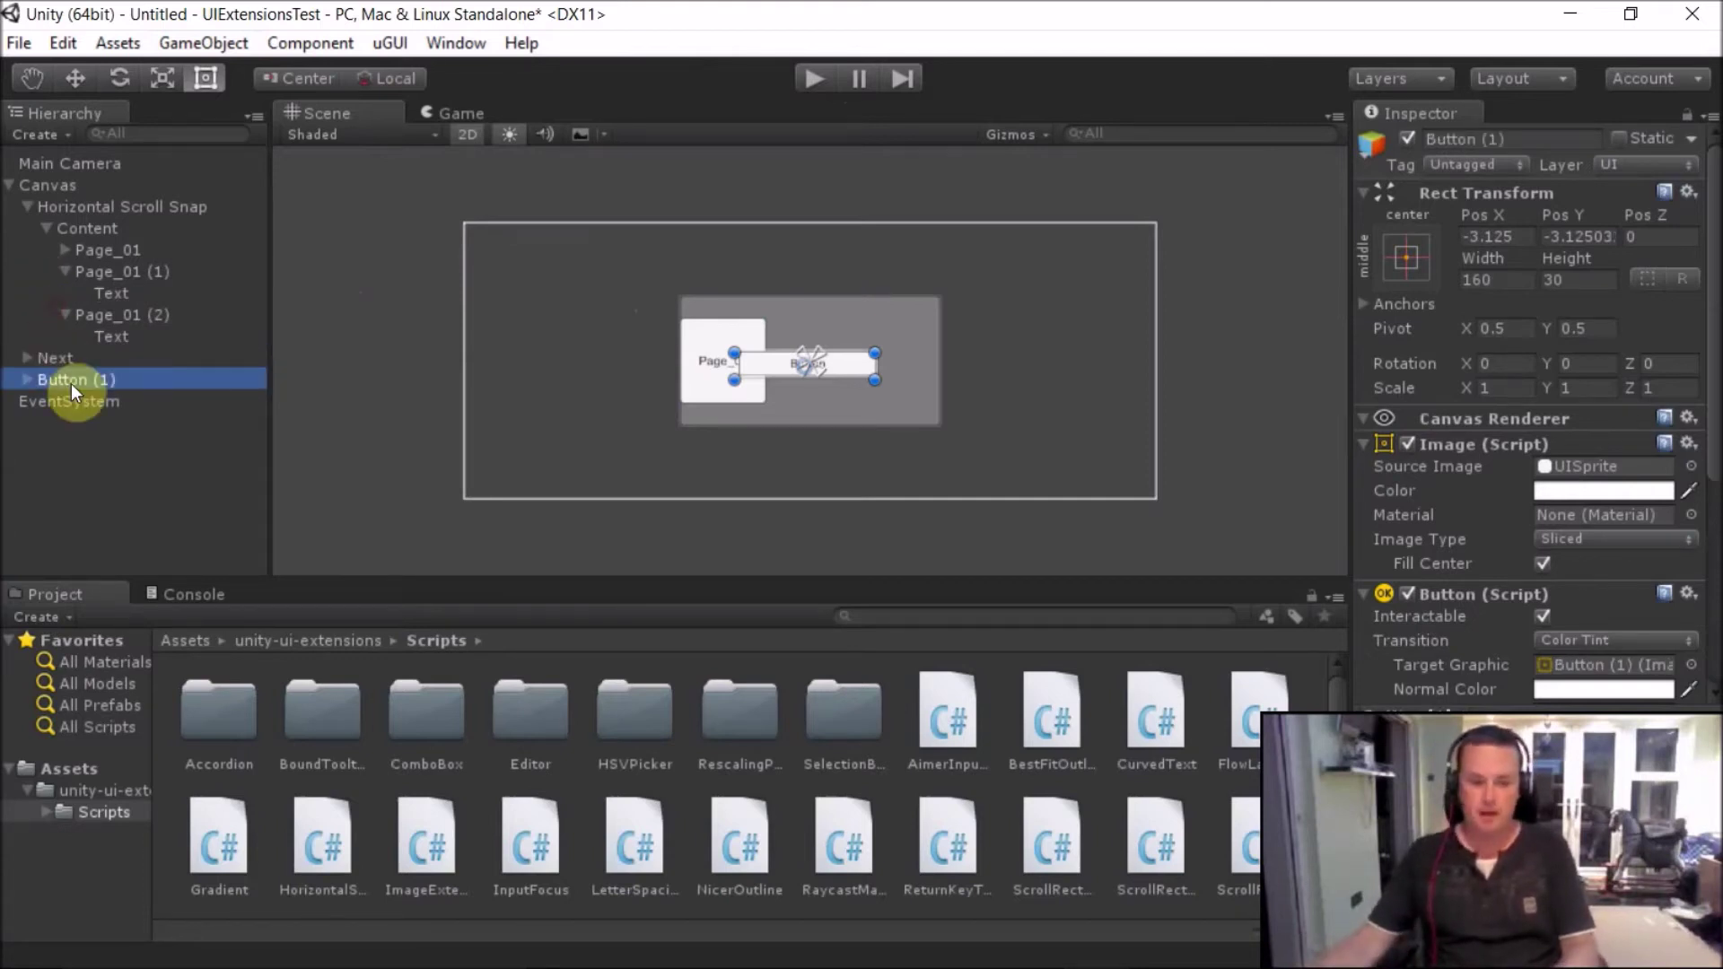
key(F2)
text(Prev)
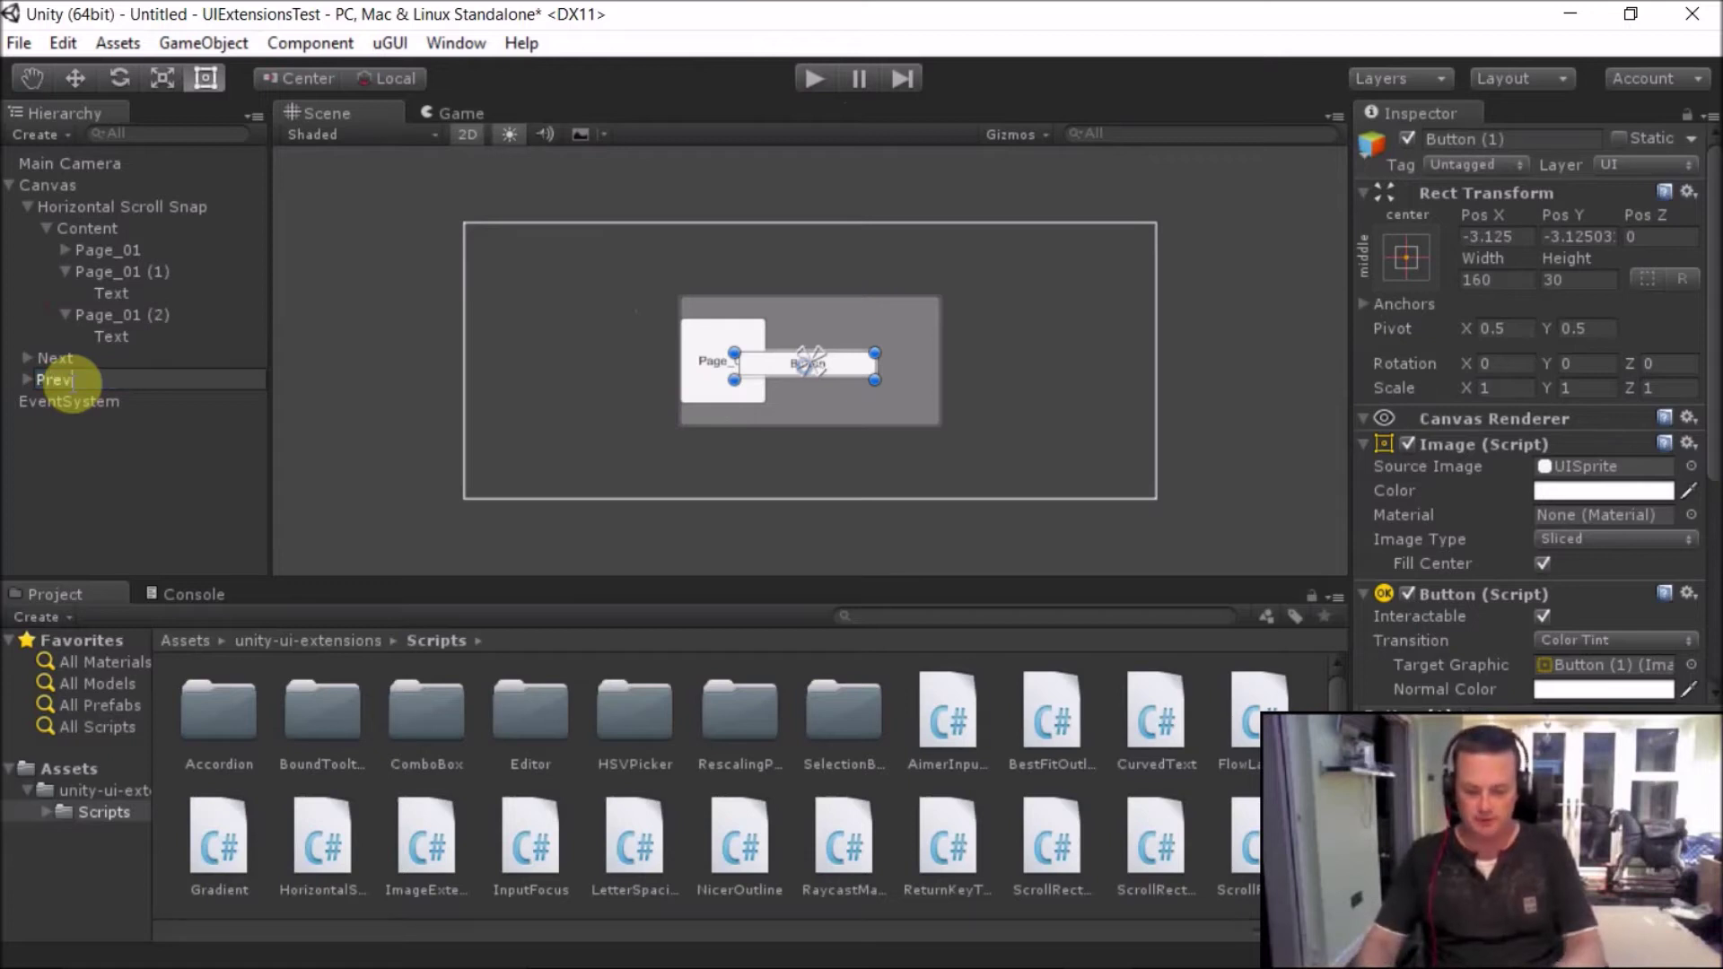
key(Return)
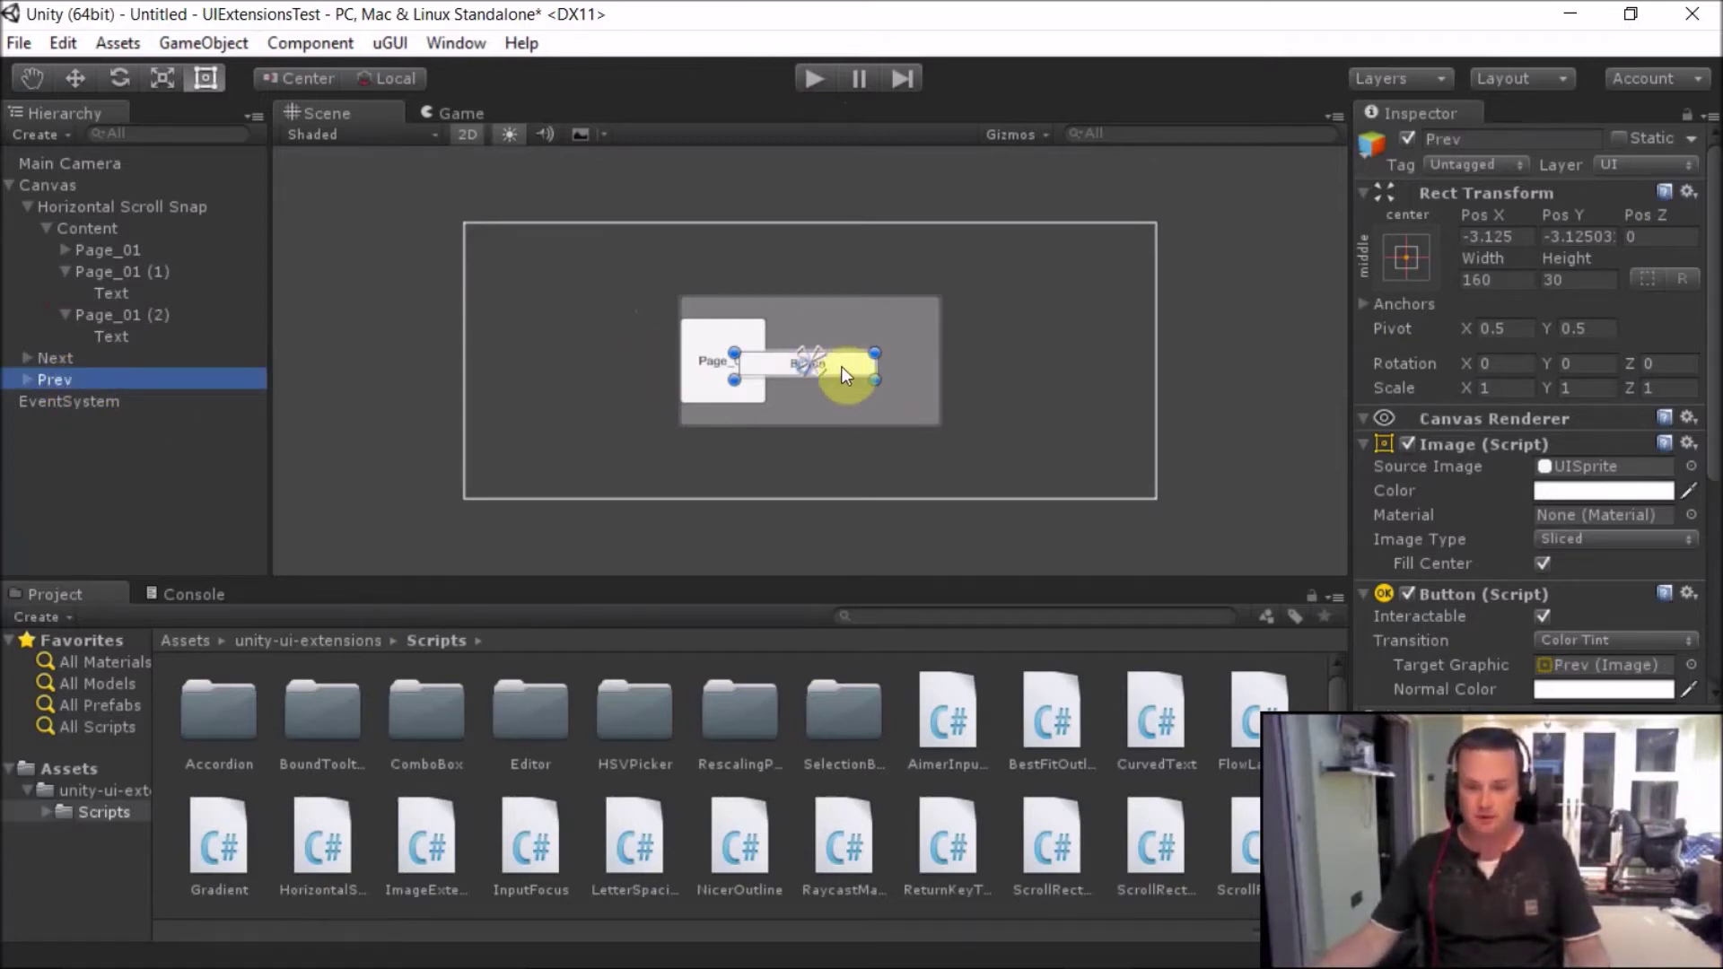
drag(843, 362, 1068, 359)
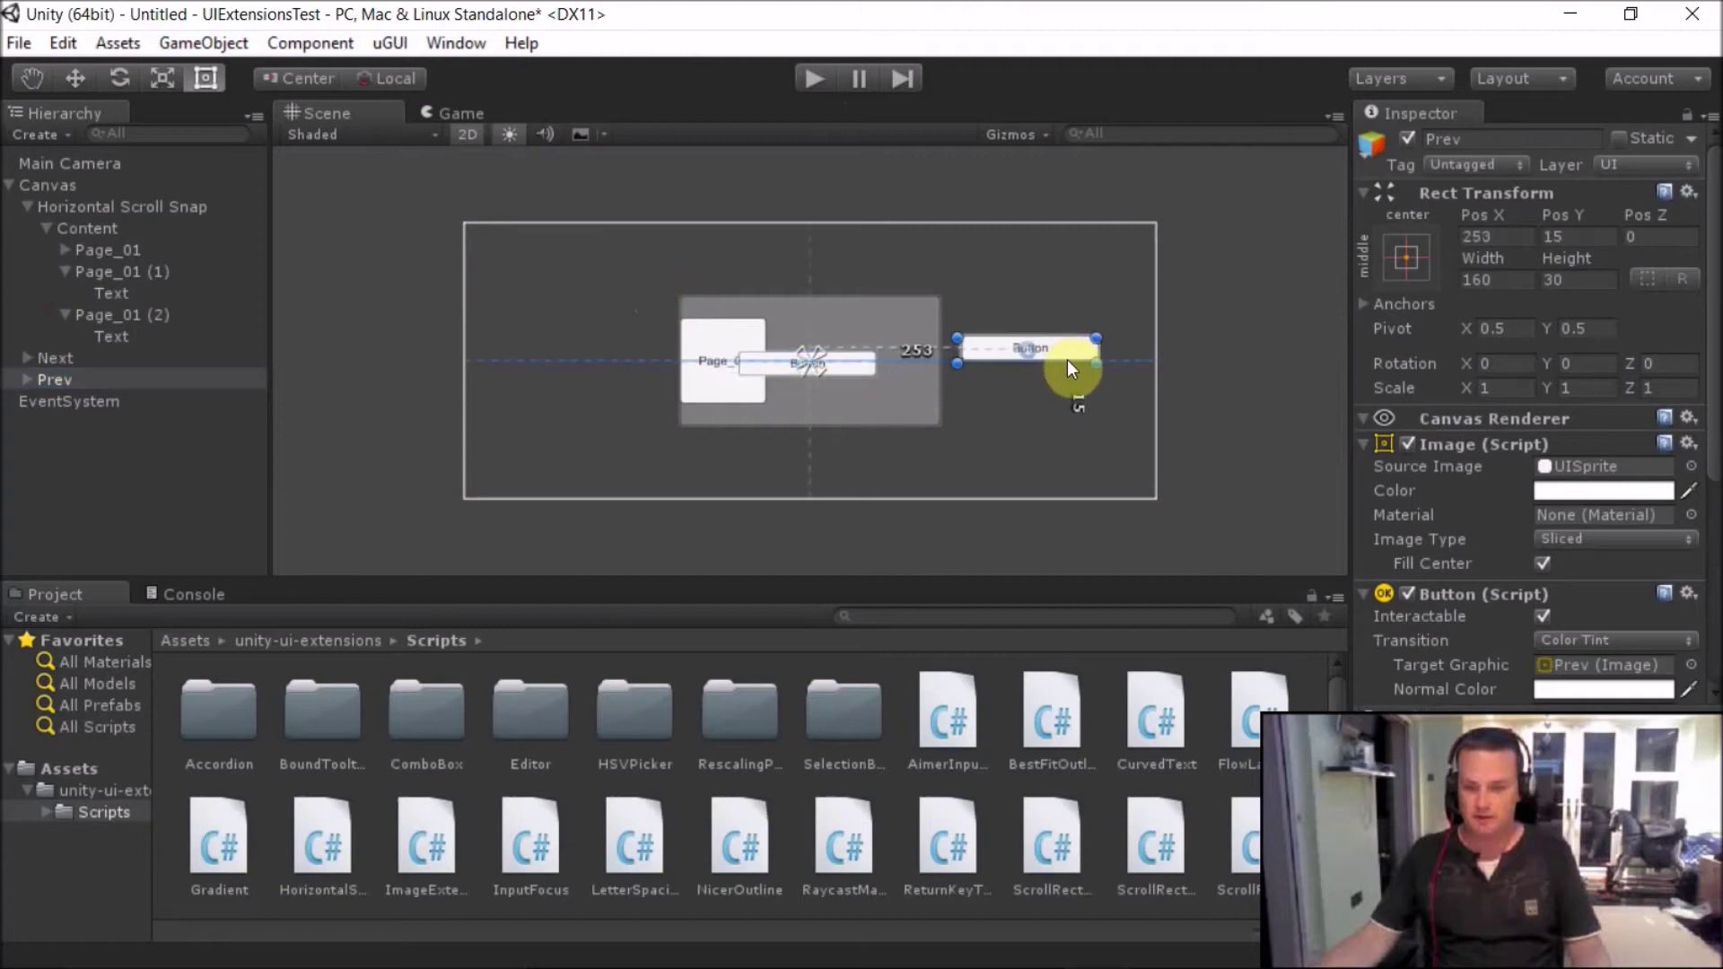
Move the Next button left of the pages to X -283, Y 0.
click(679, 293)
click(58, 359)
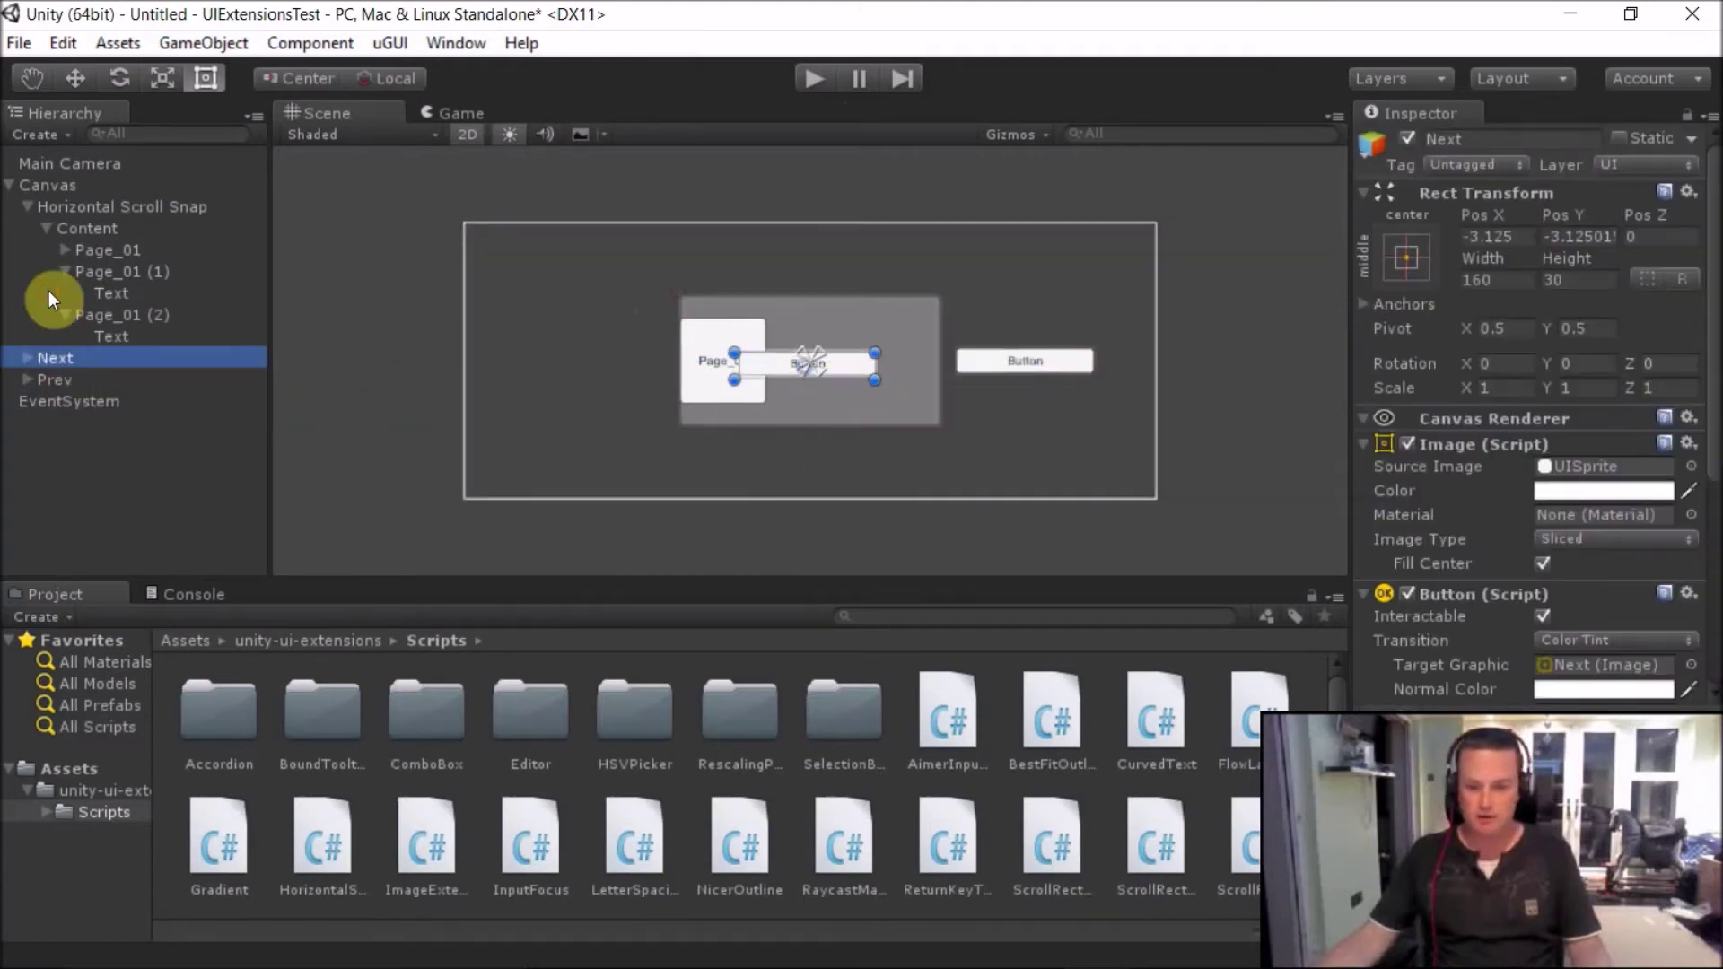
drag(851, 363, 608, 369)
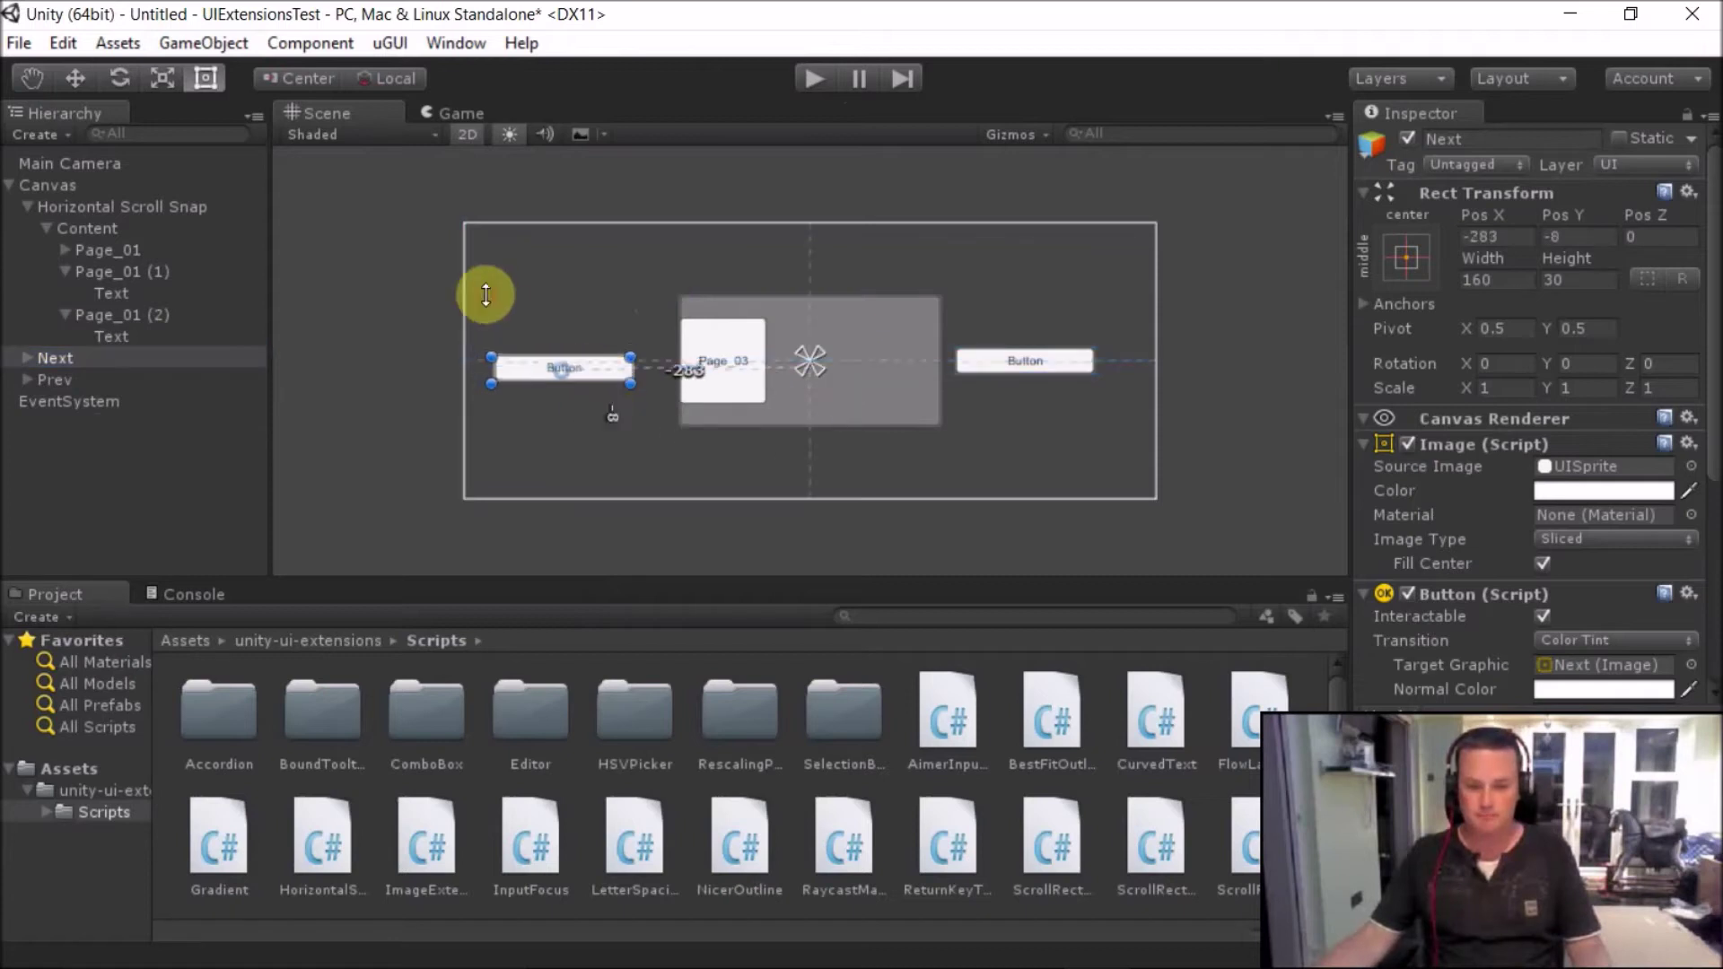
click(162, 207)
drag(1703, 461, 1712, 655)
Assign Next and Prev to the scroll snap's Next Button and Prev Button fields, then play-test.
click(1406, 492)
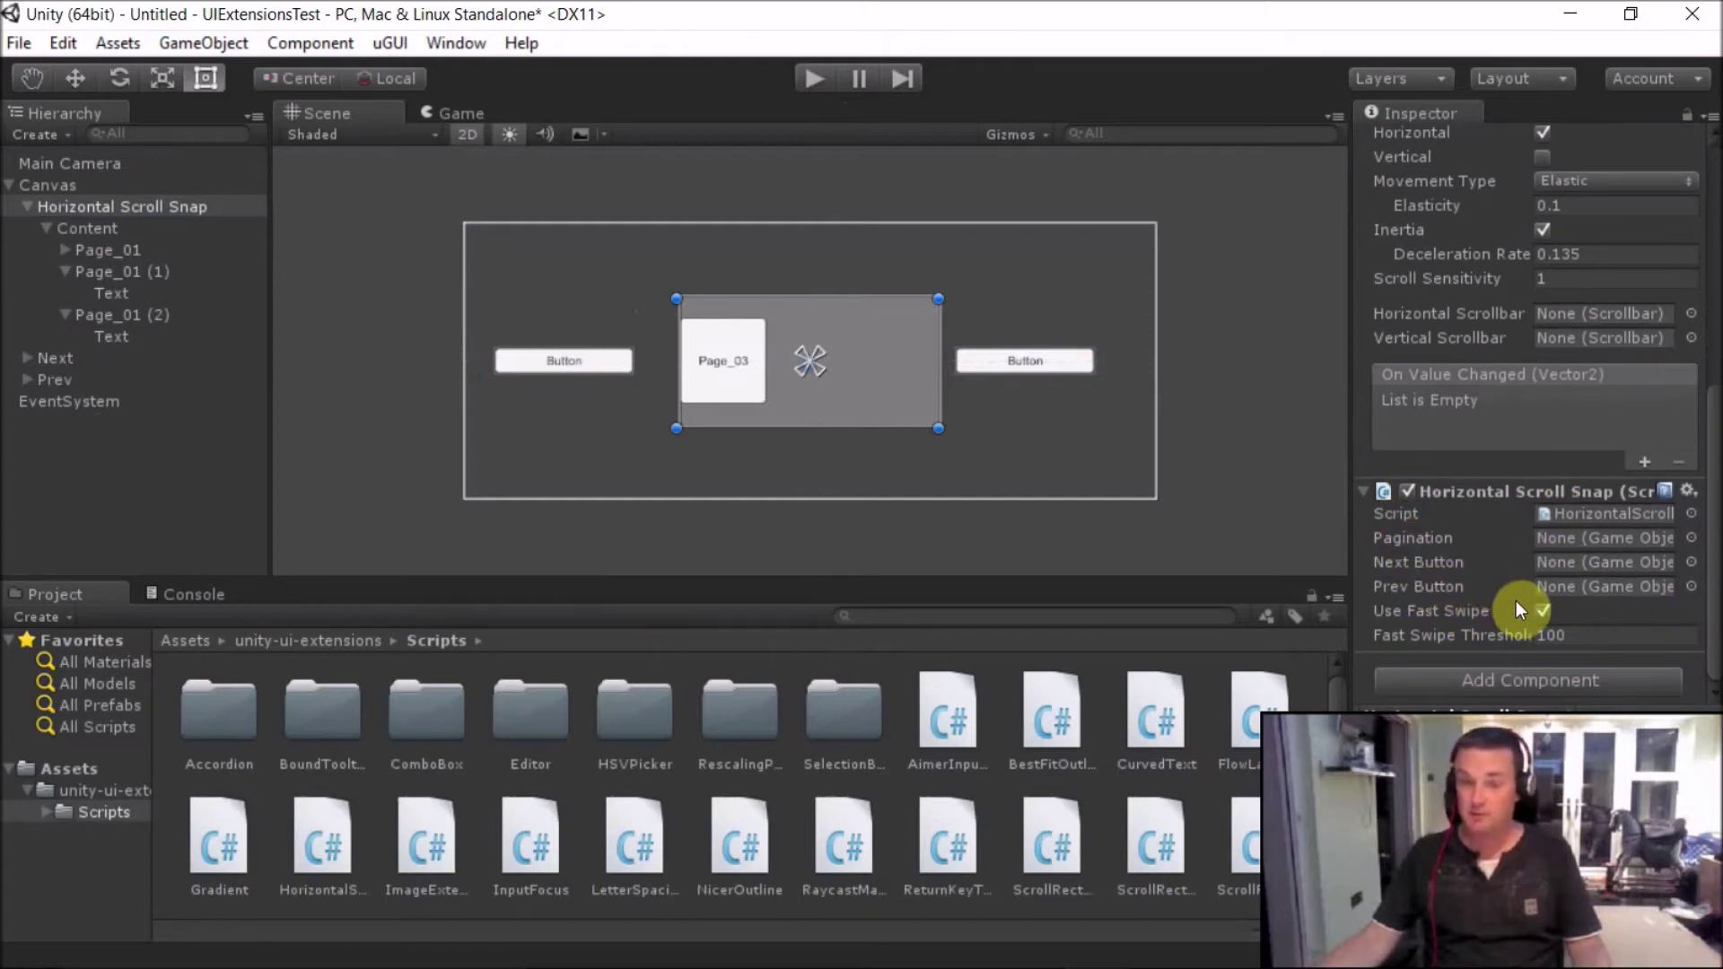
drag(77, 358, 1558, 562)
drag(46, 386, 1570, 588)
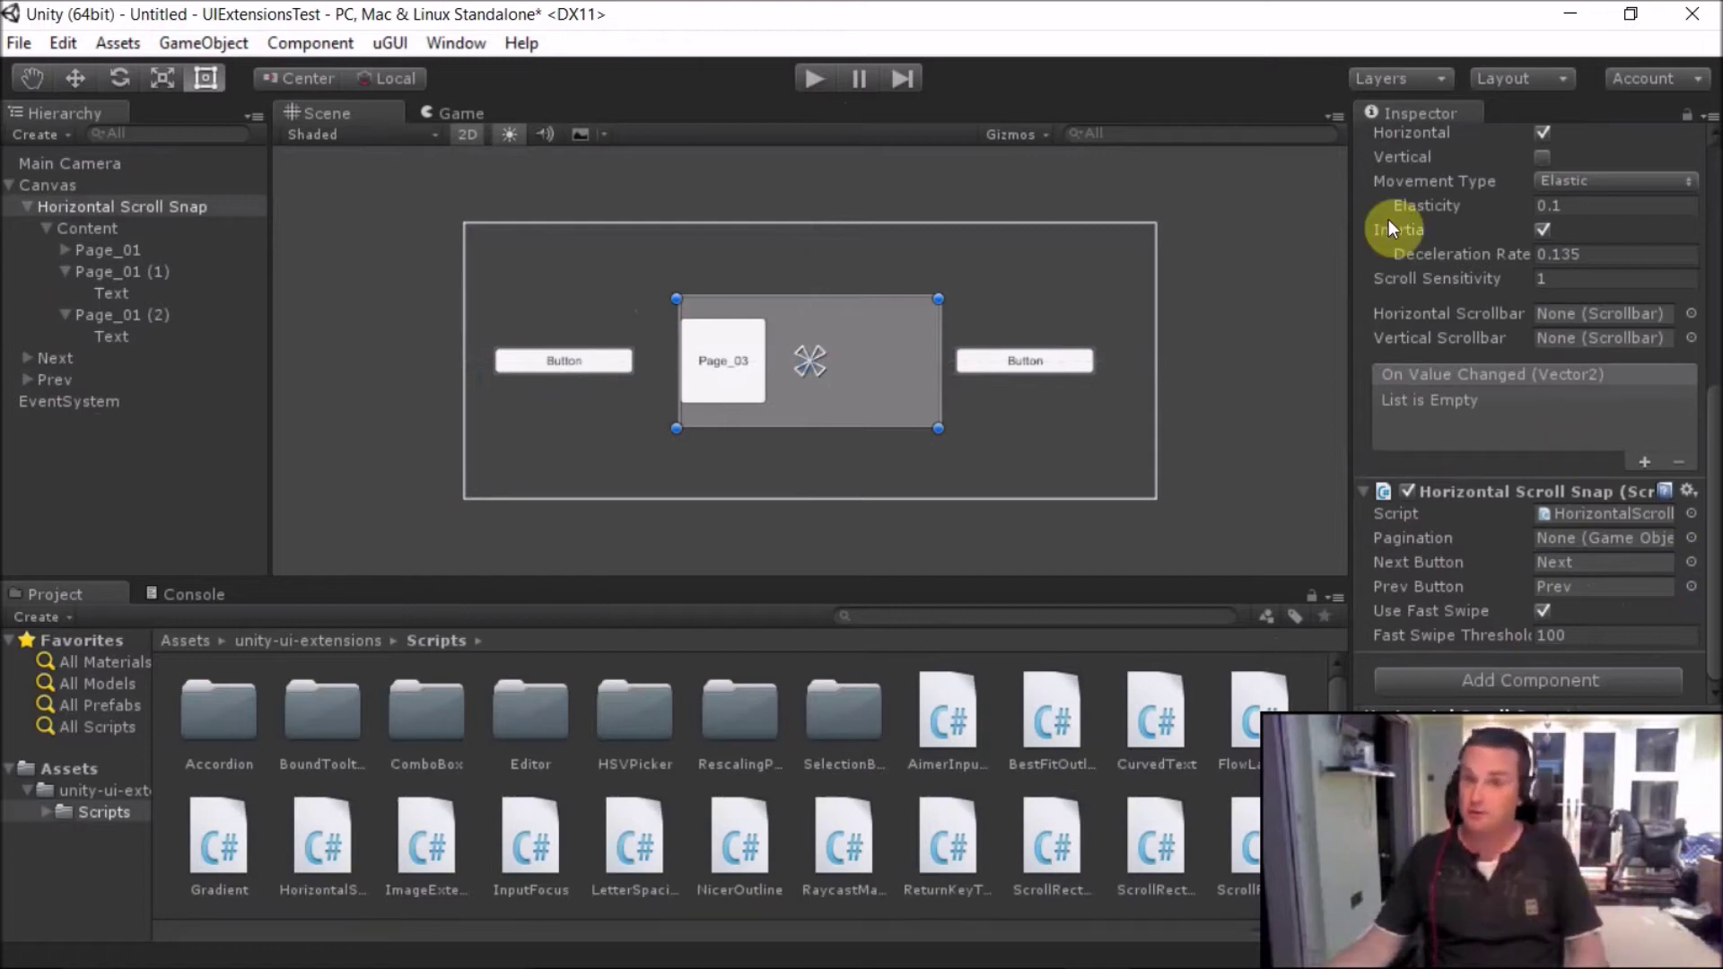
click(813, 79)
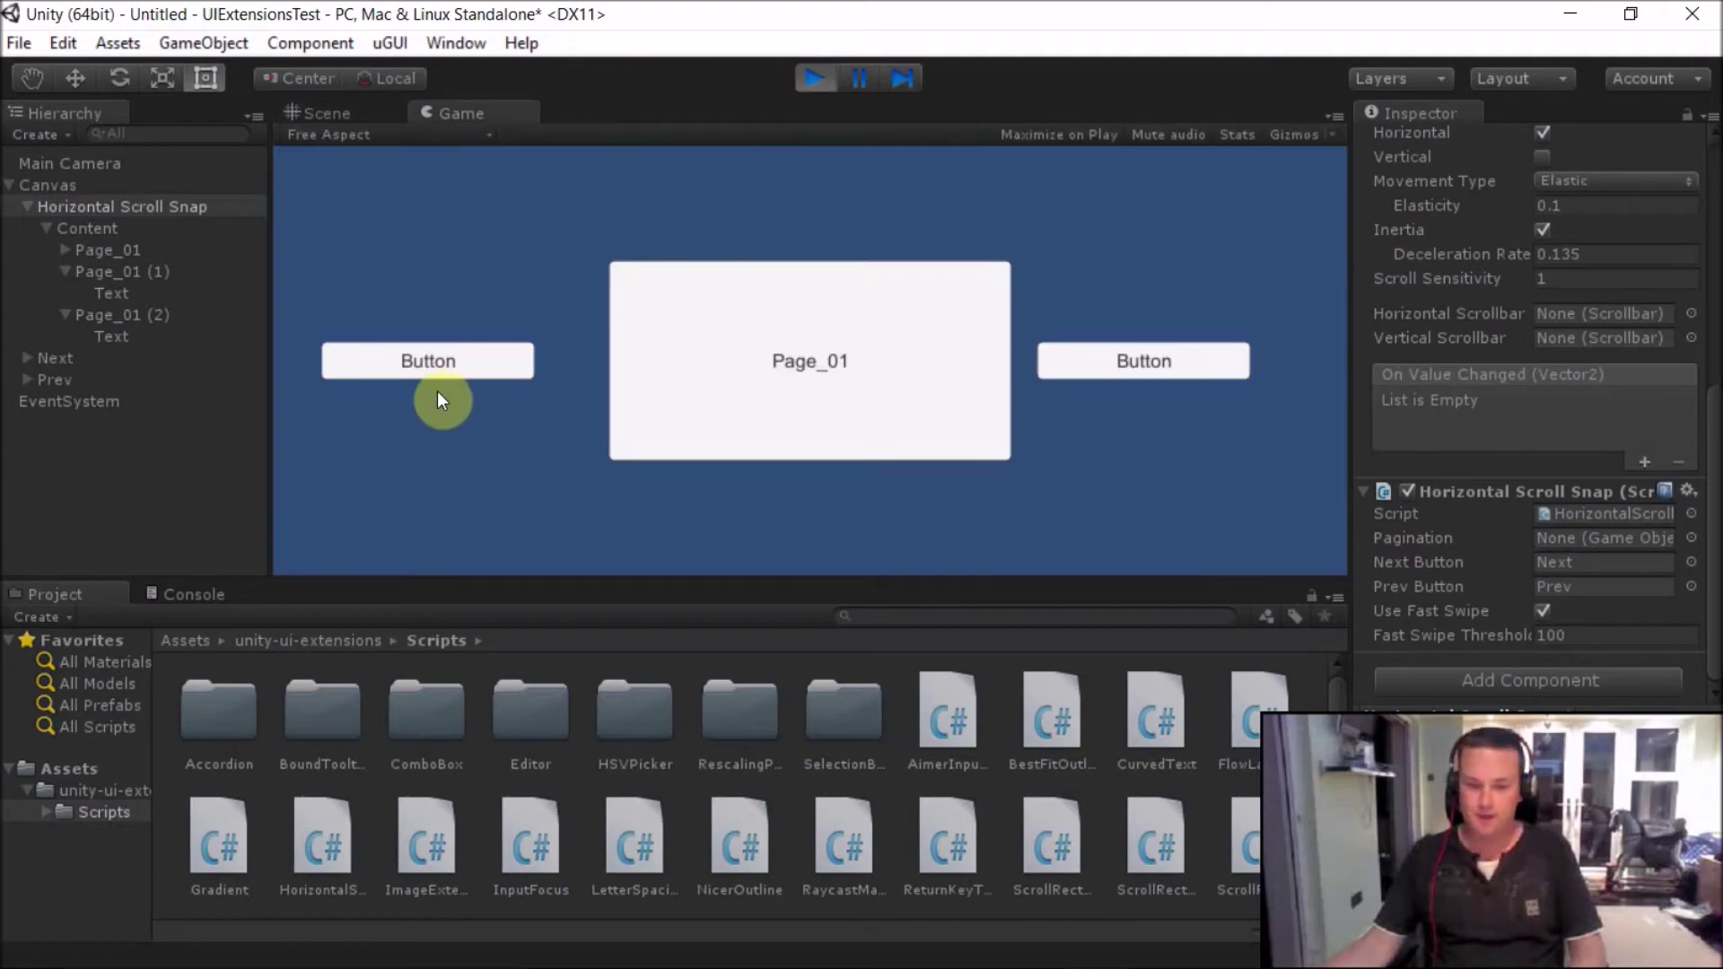
click(461, 360)
click(502, 366)
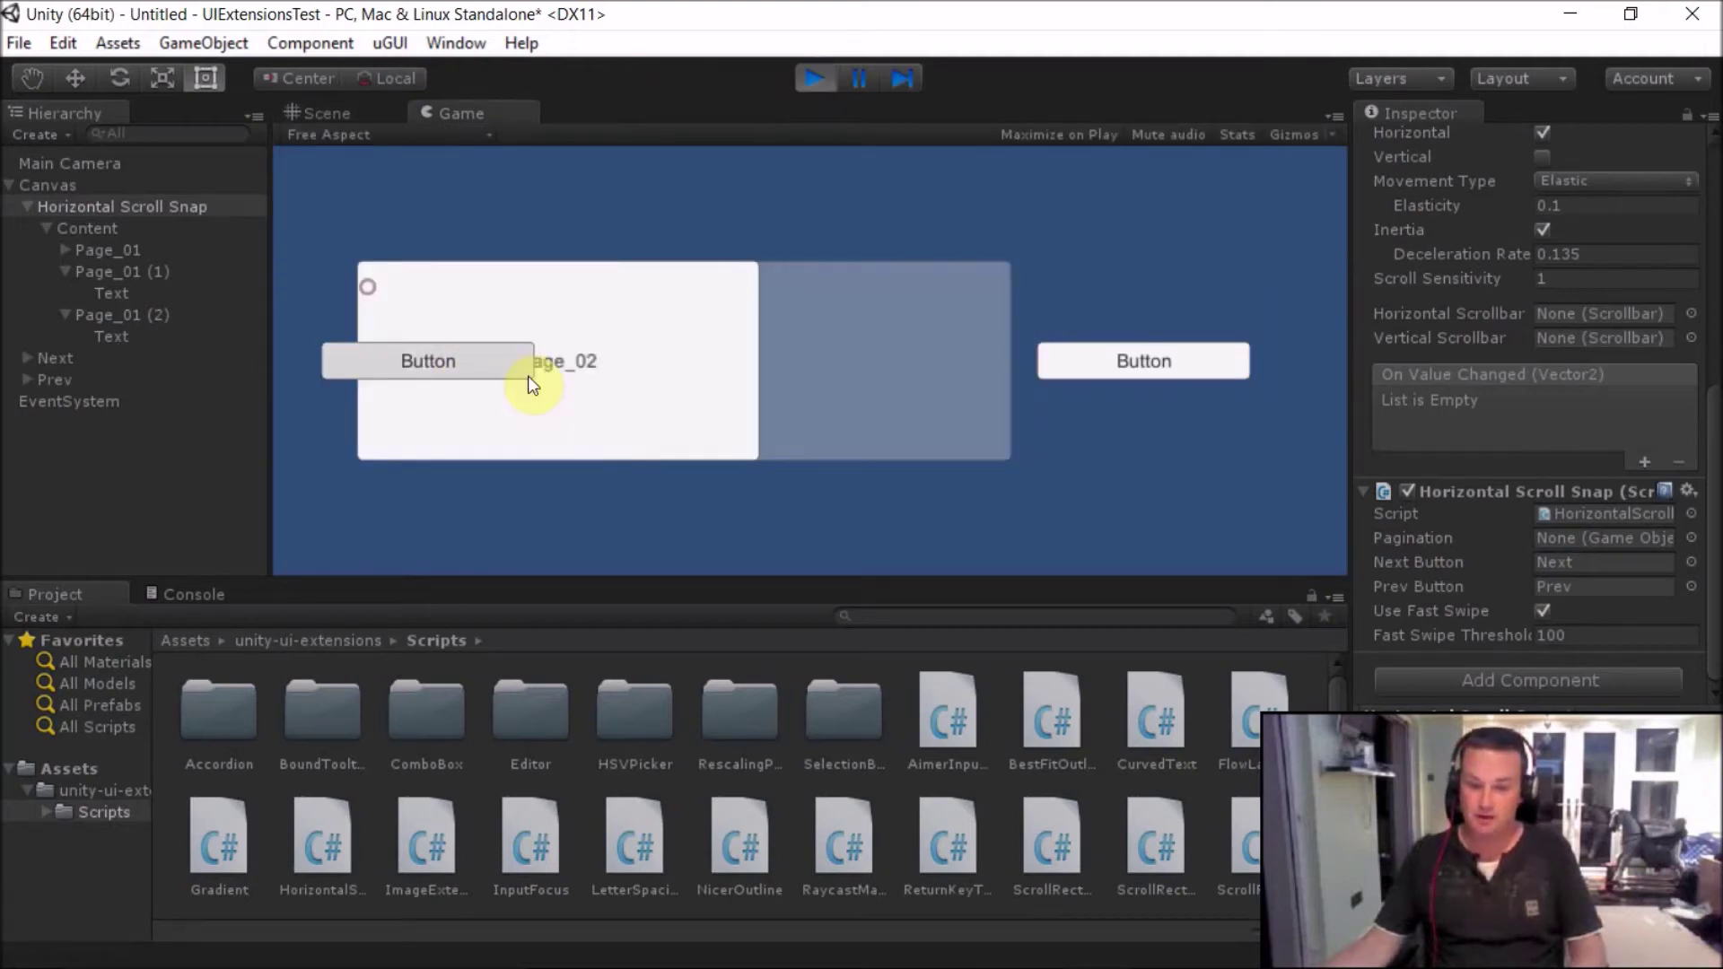
double_click(1148, 370)
double_click(440, 358)
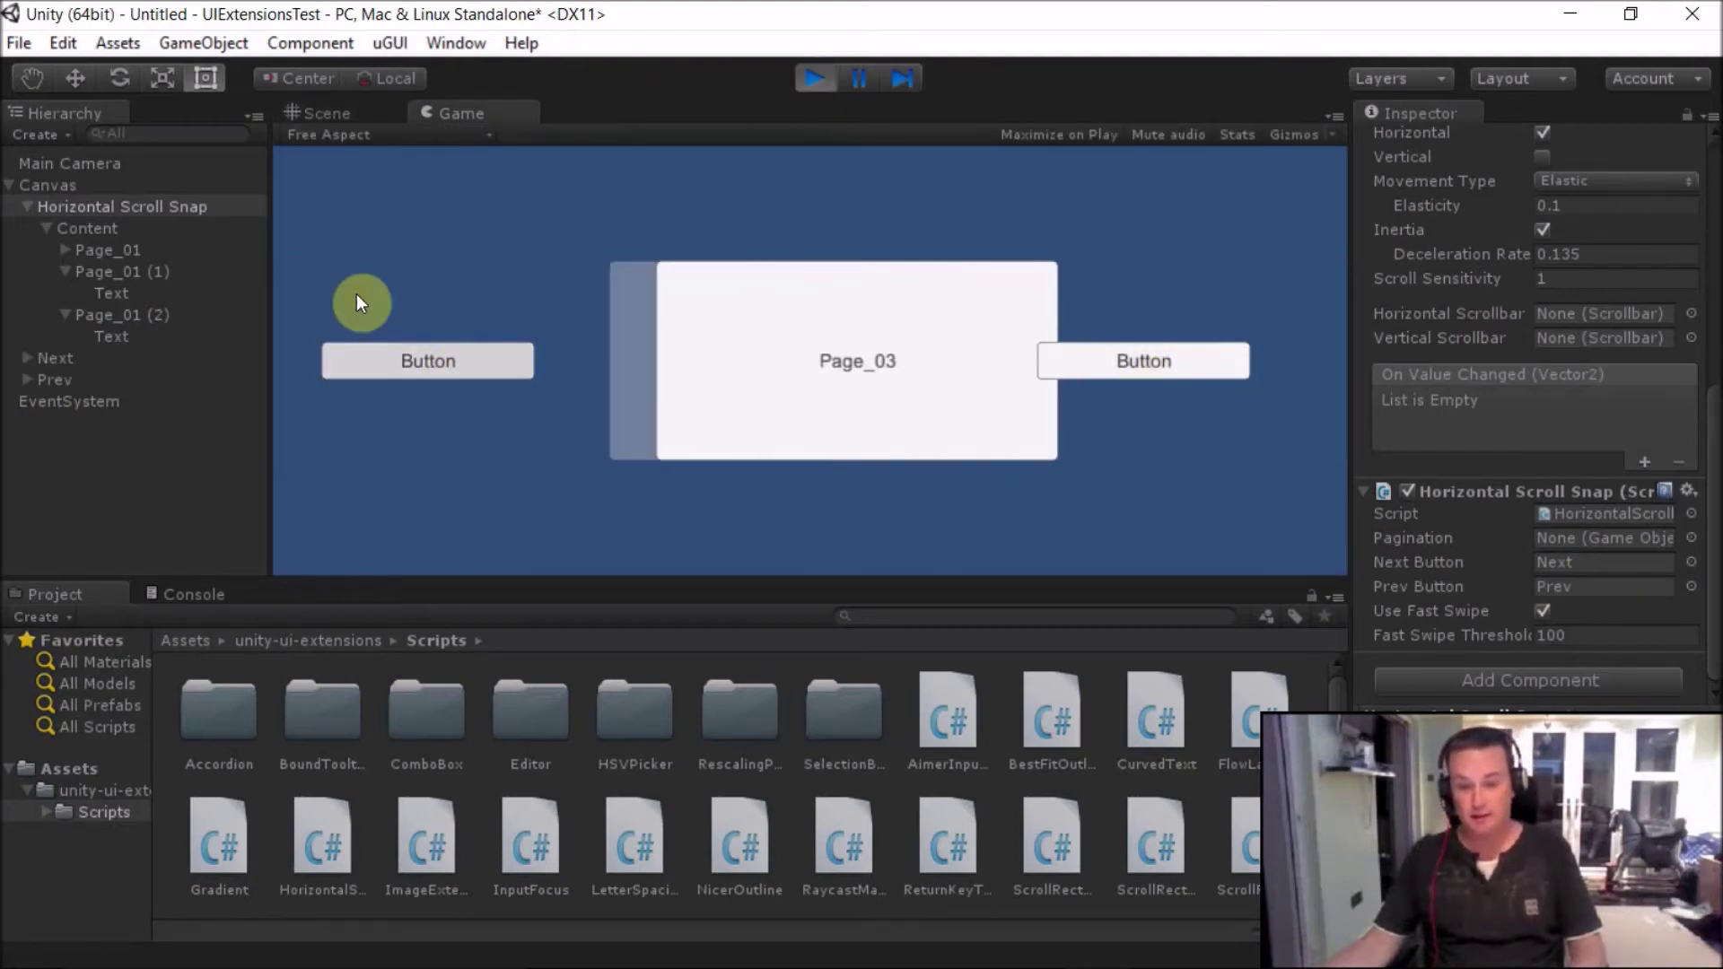
double_click(1198, 367)
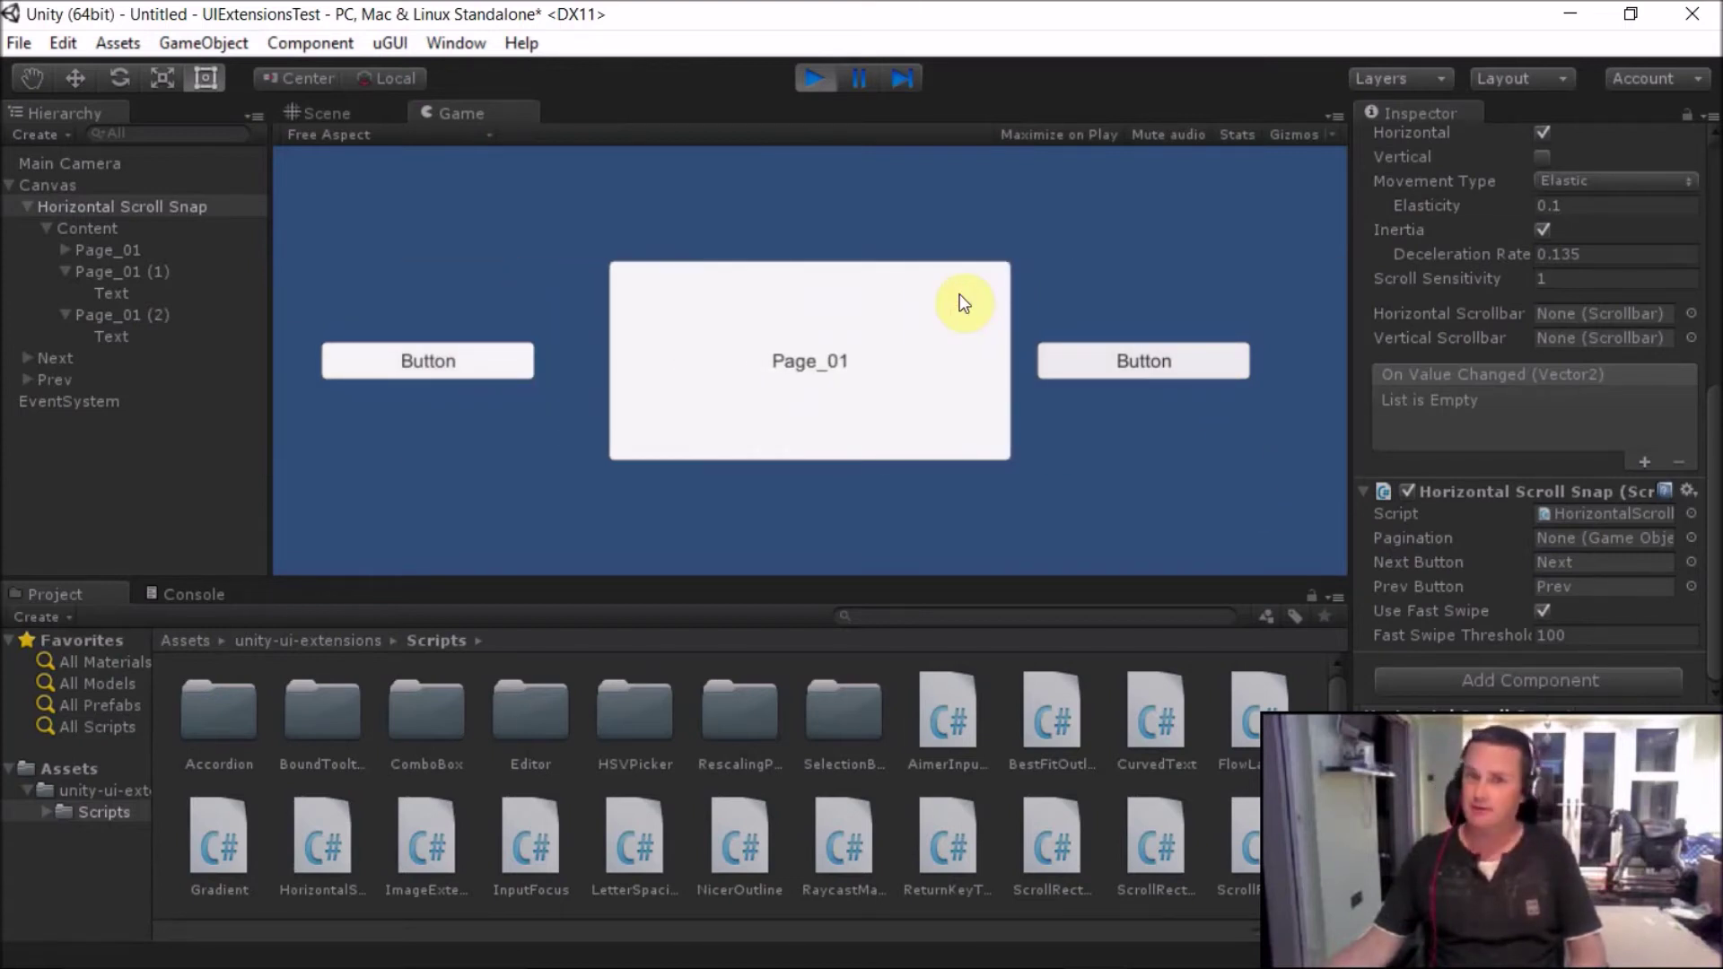
click(819, 82)
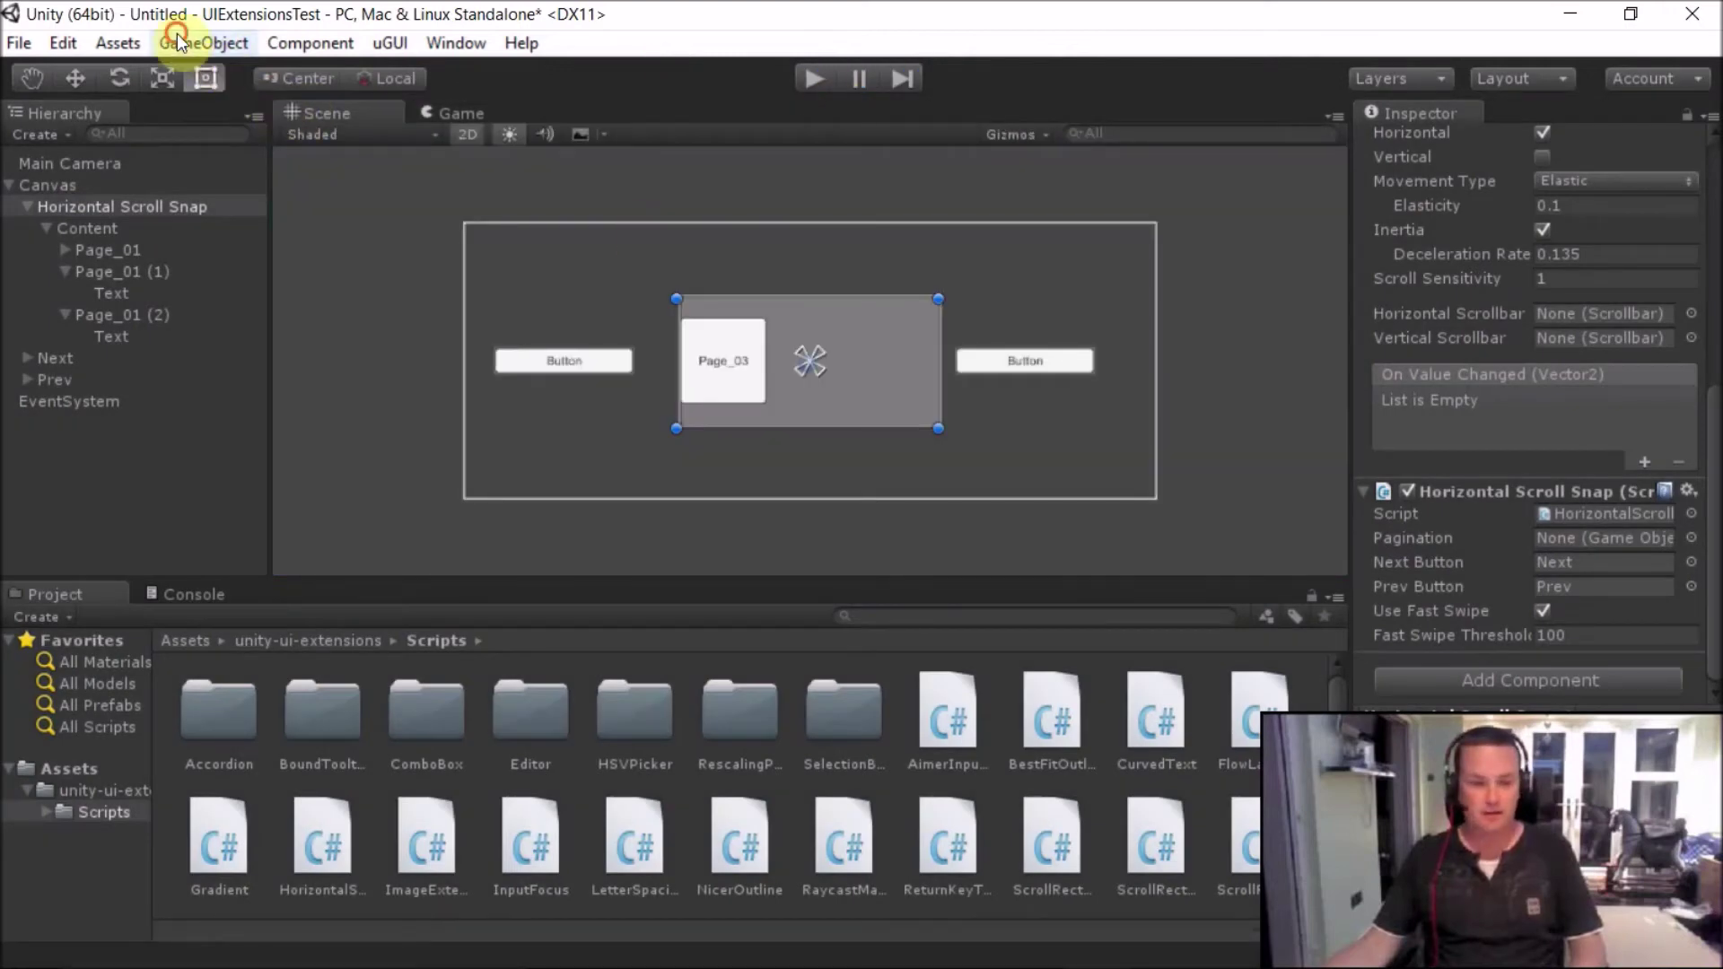
Add a Vertical Scroll Snap from UI Extensions and drag it to the right.
click(177, 39)
mouse_move(190, 254)
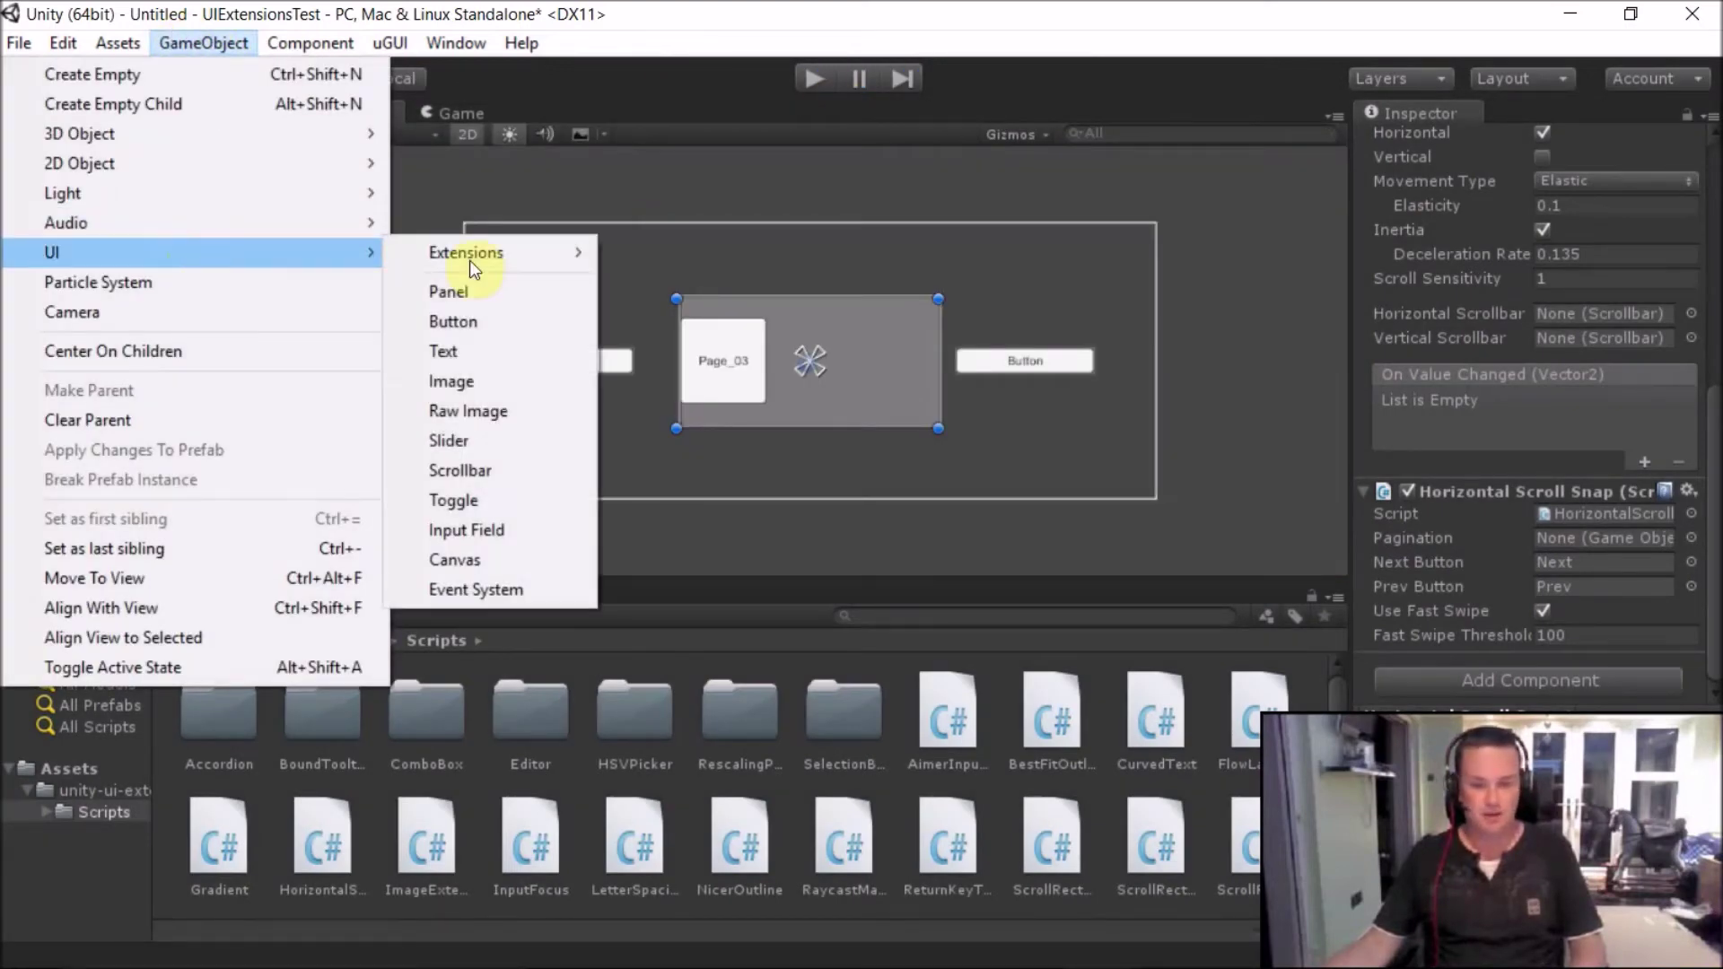
mouse_move(473, 258)
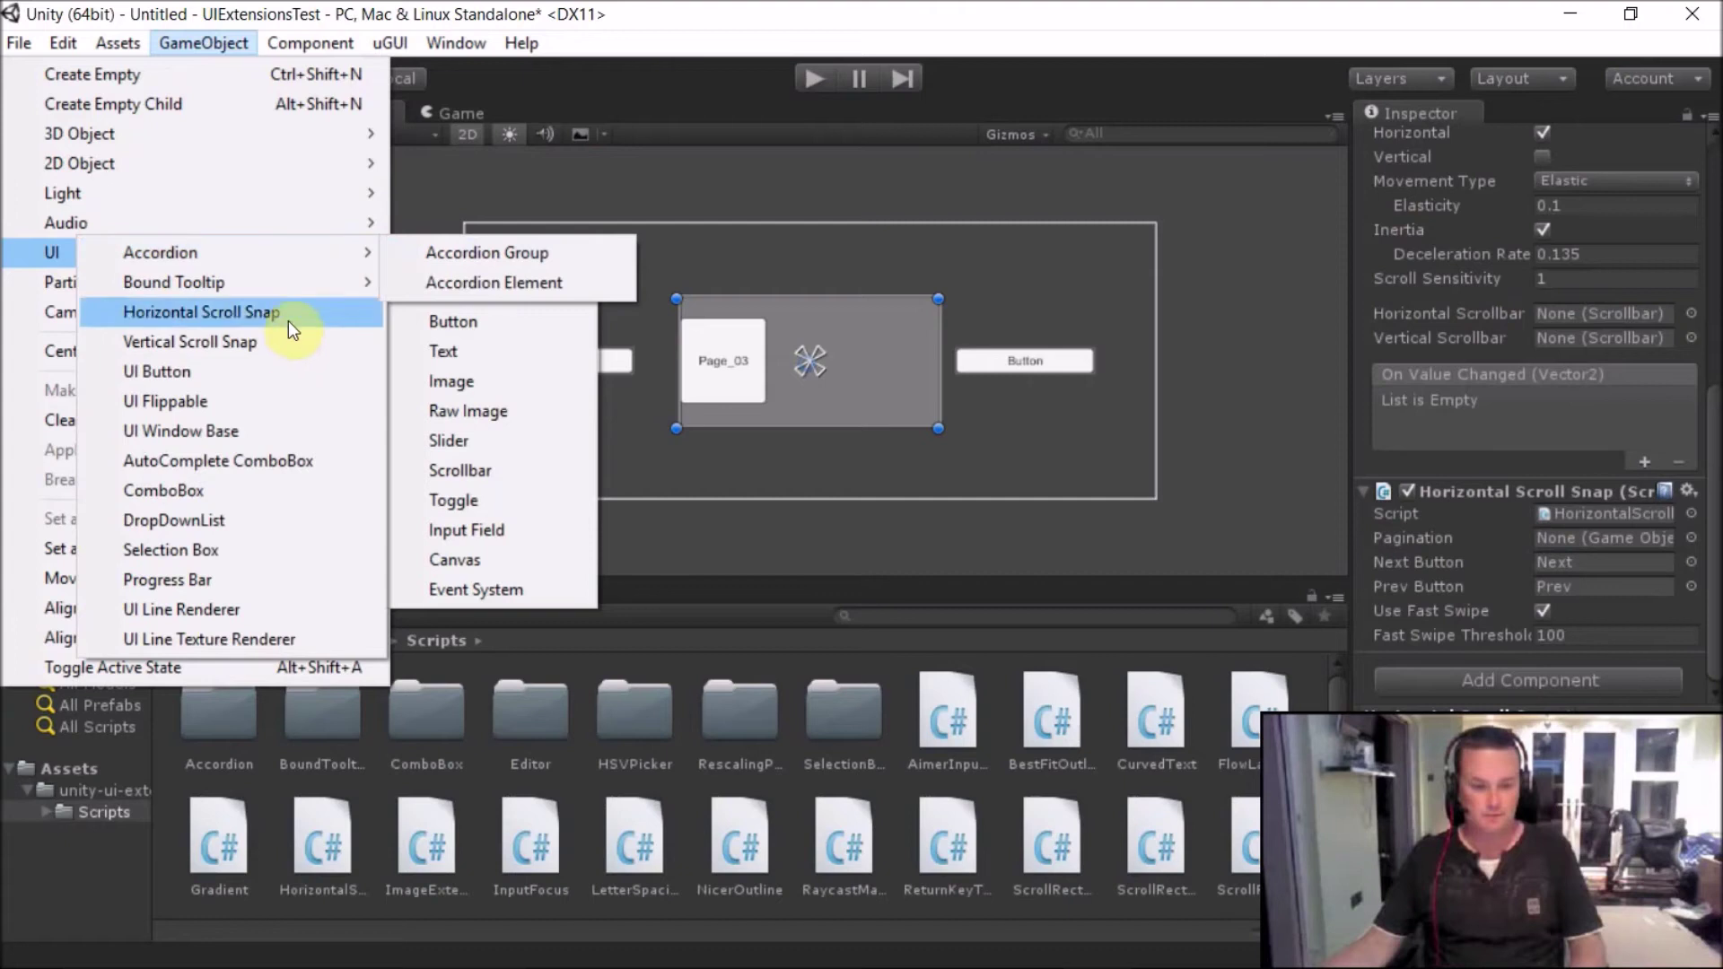
click(262, 344)
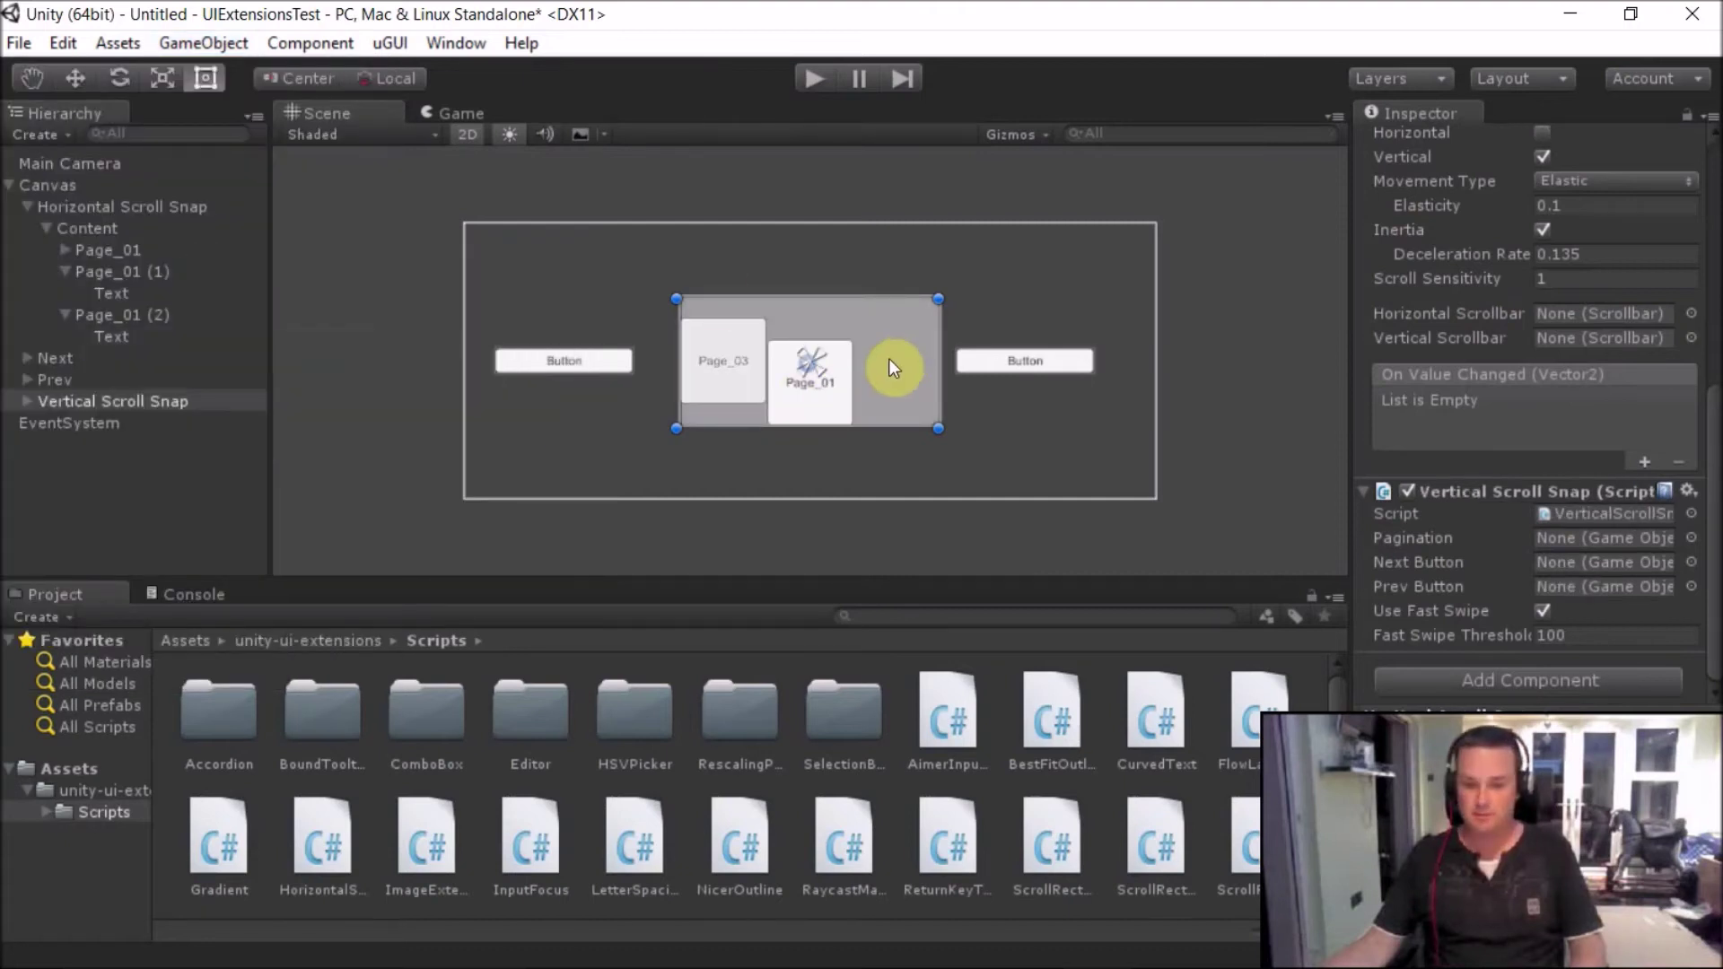
drag(894, 367, 1053, 363)
click(25, 402)
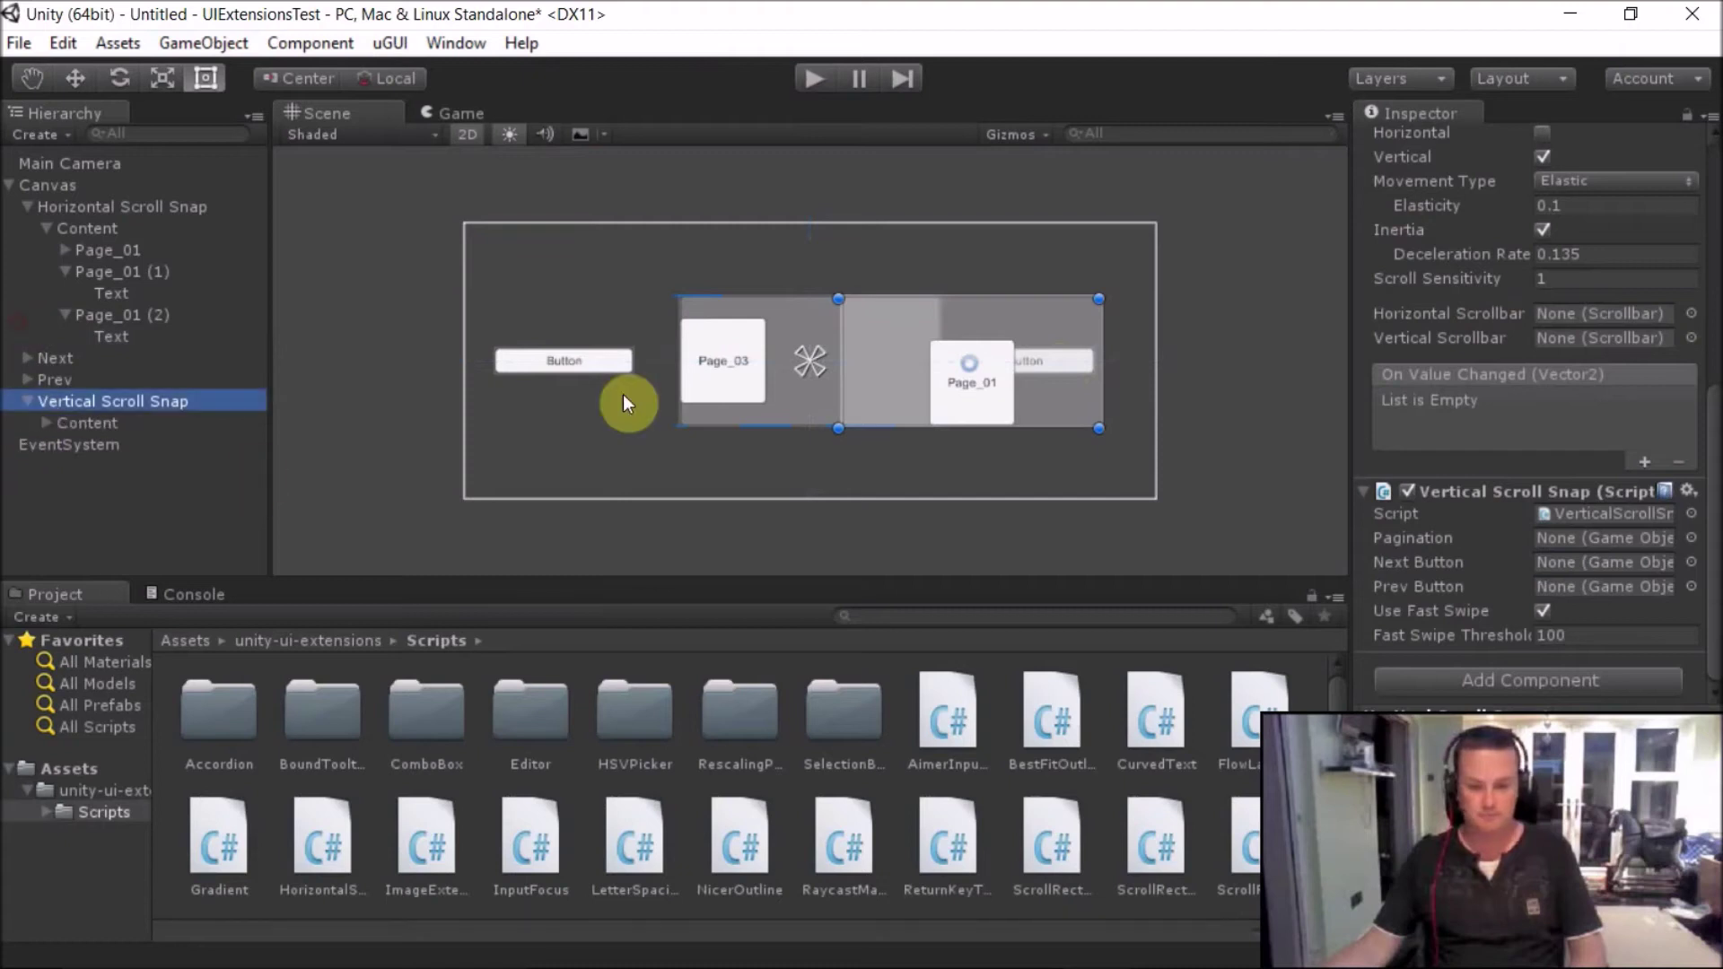
Move the horizontal snap to the canvas top-left and nudge the vertical snap up and right.
click(129, 208)
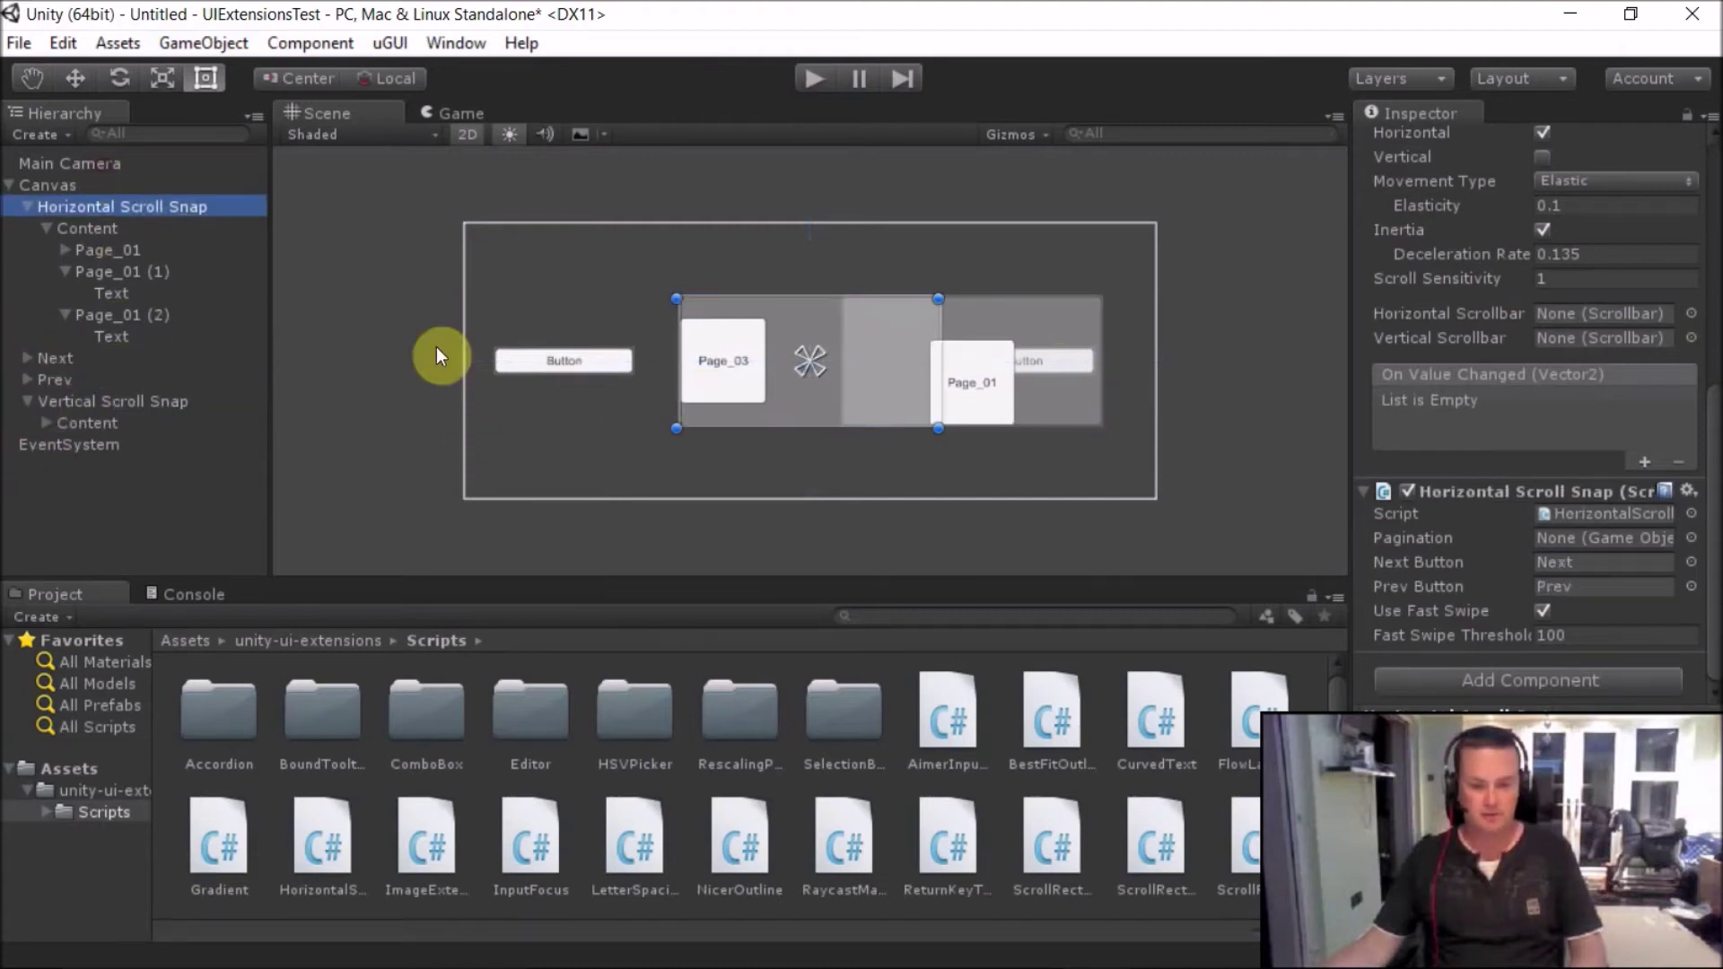
drag(806, 425, 594, 364)
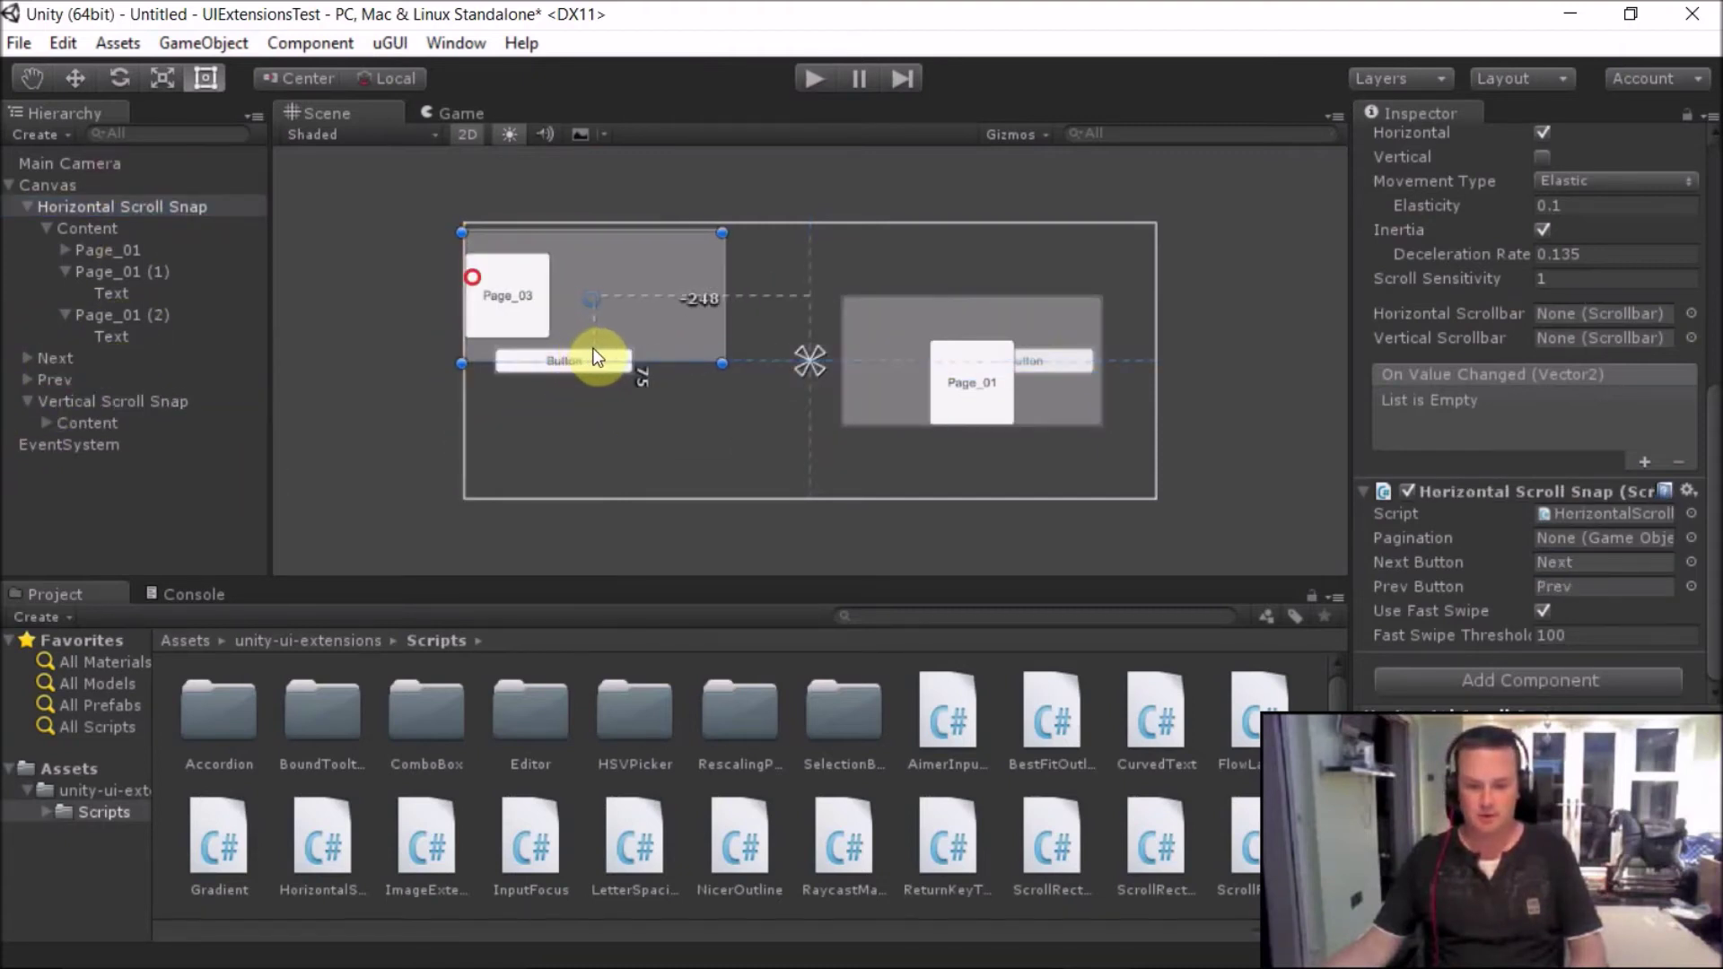
click(86, 401)
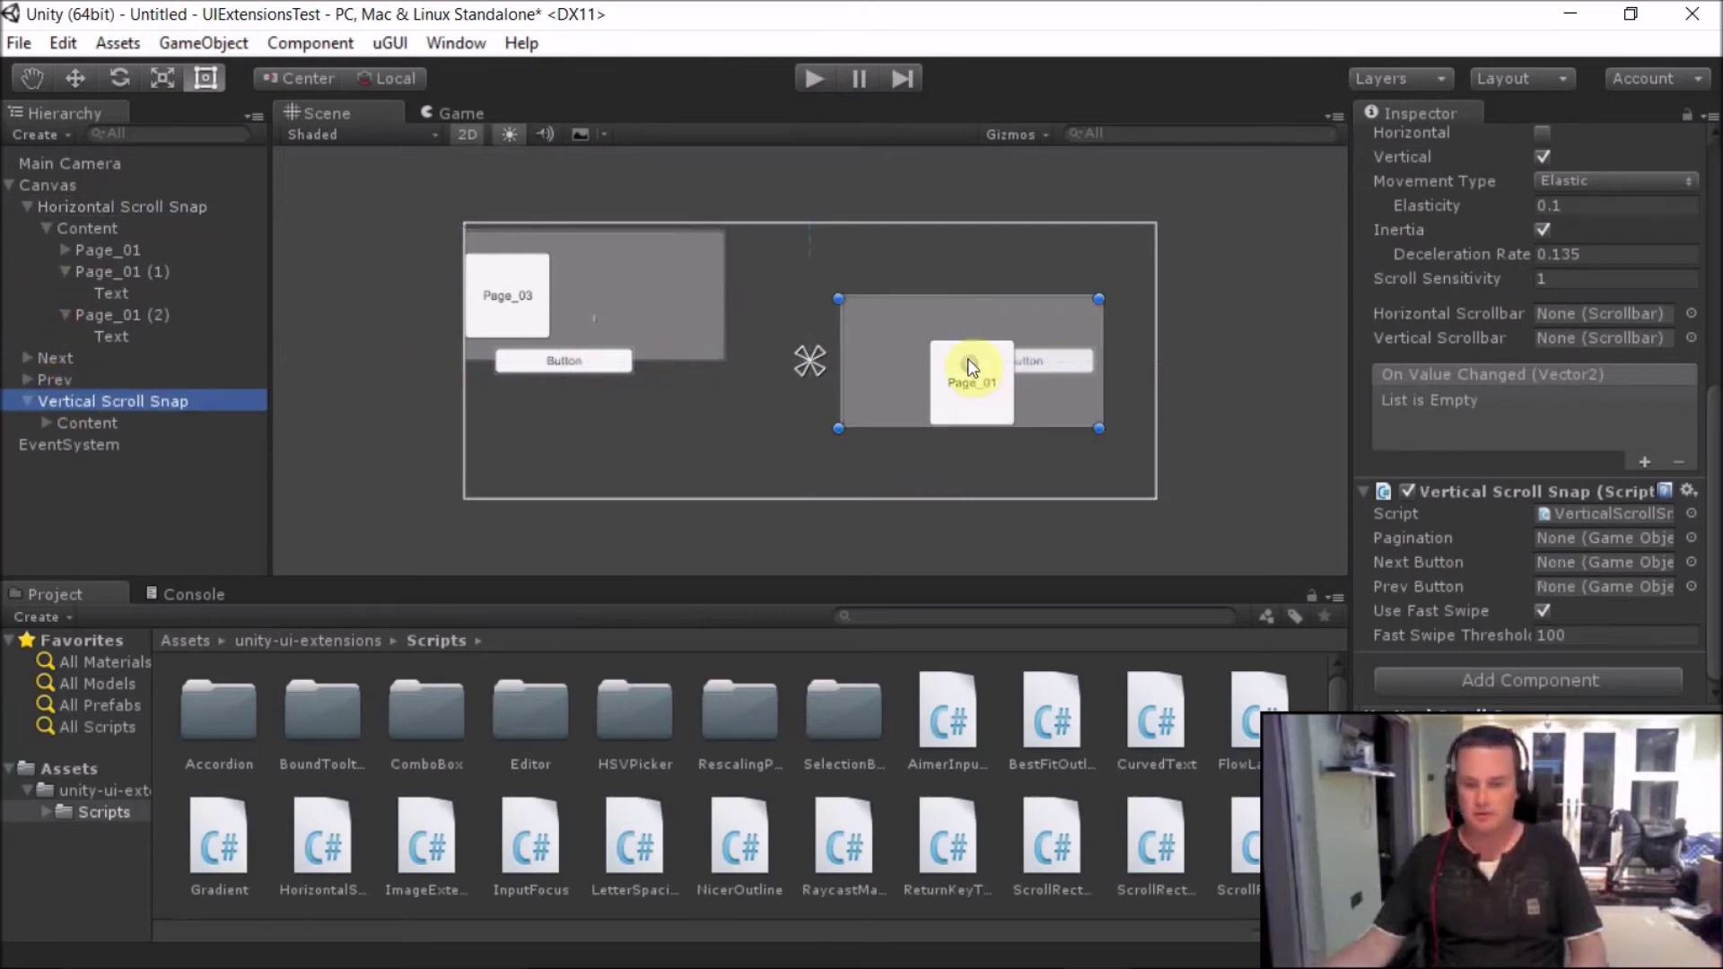
drag(919, 314, 929, 272)
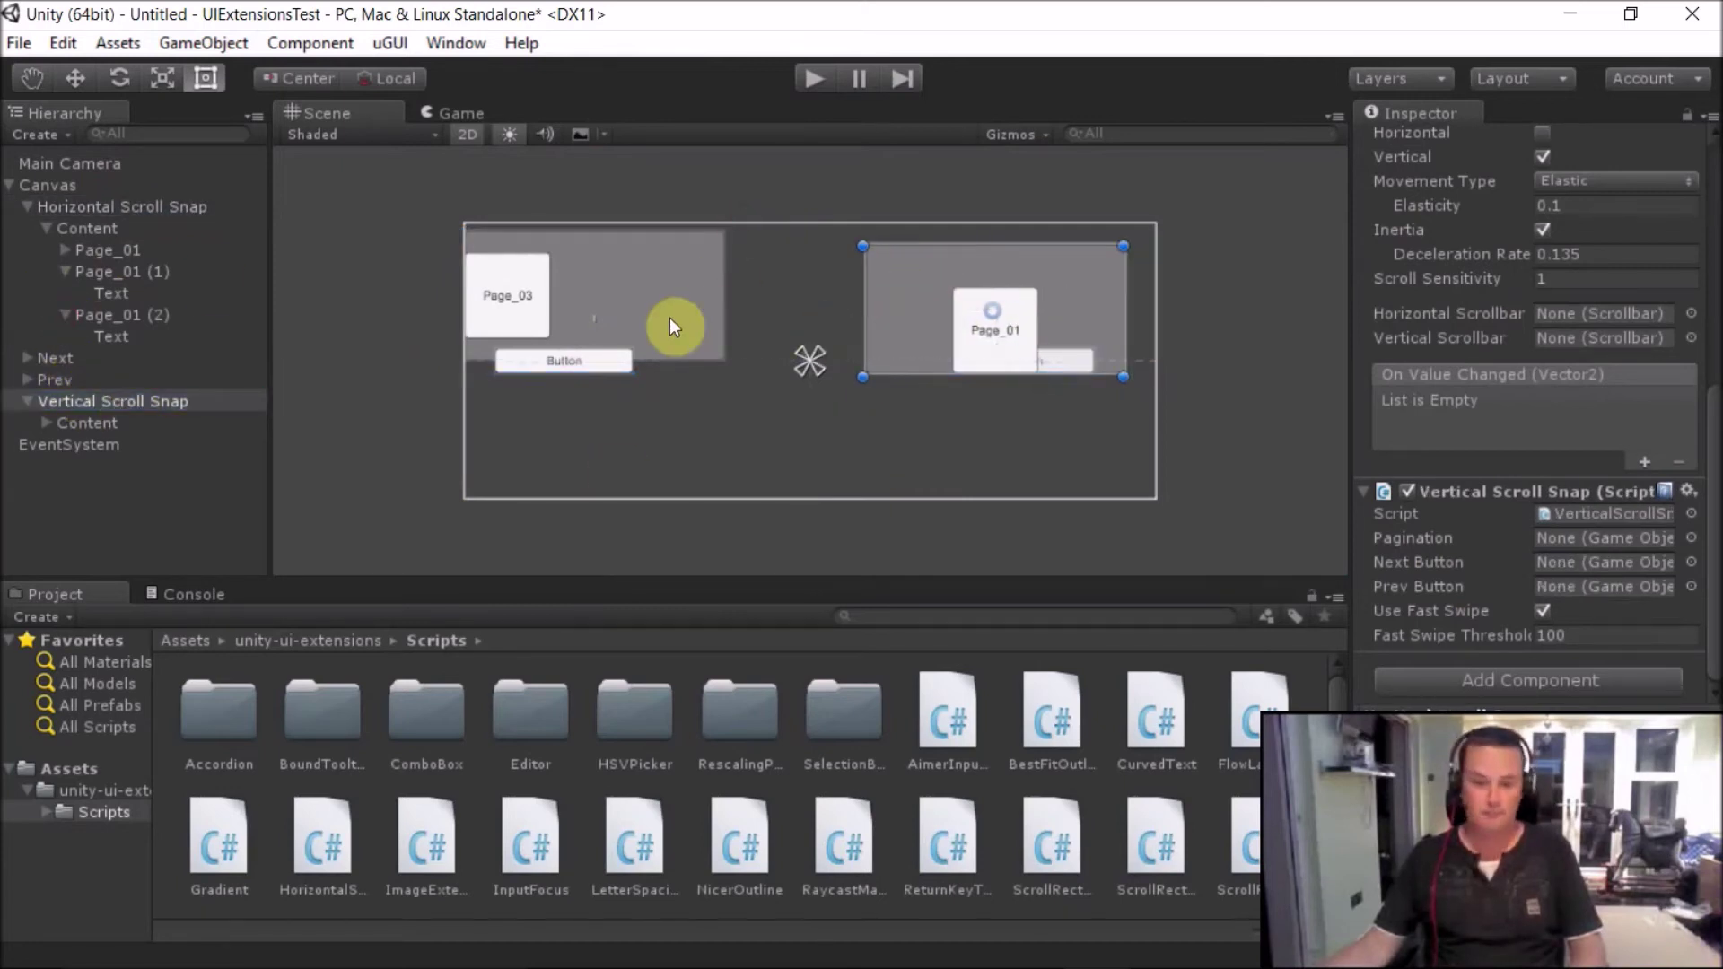
click(46, 423)
Duplicate the vertical snap's Page_01 into Page_01 (1) and Page_01 (2).
click(84, 445)
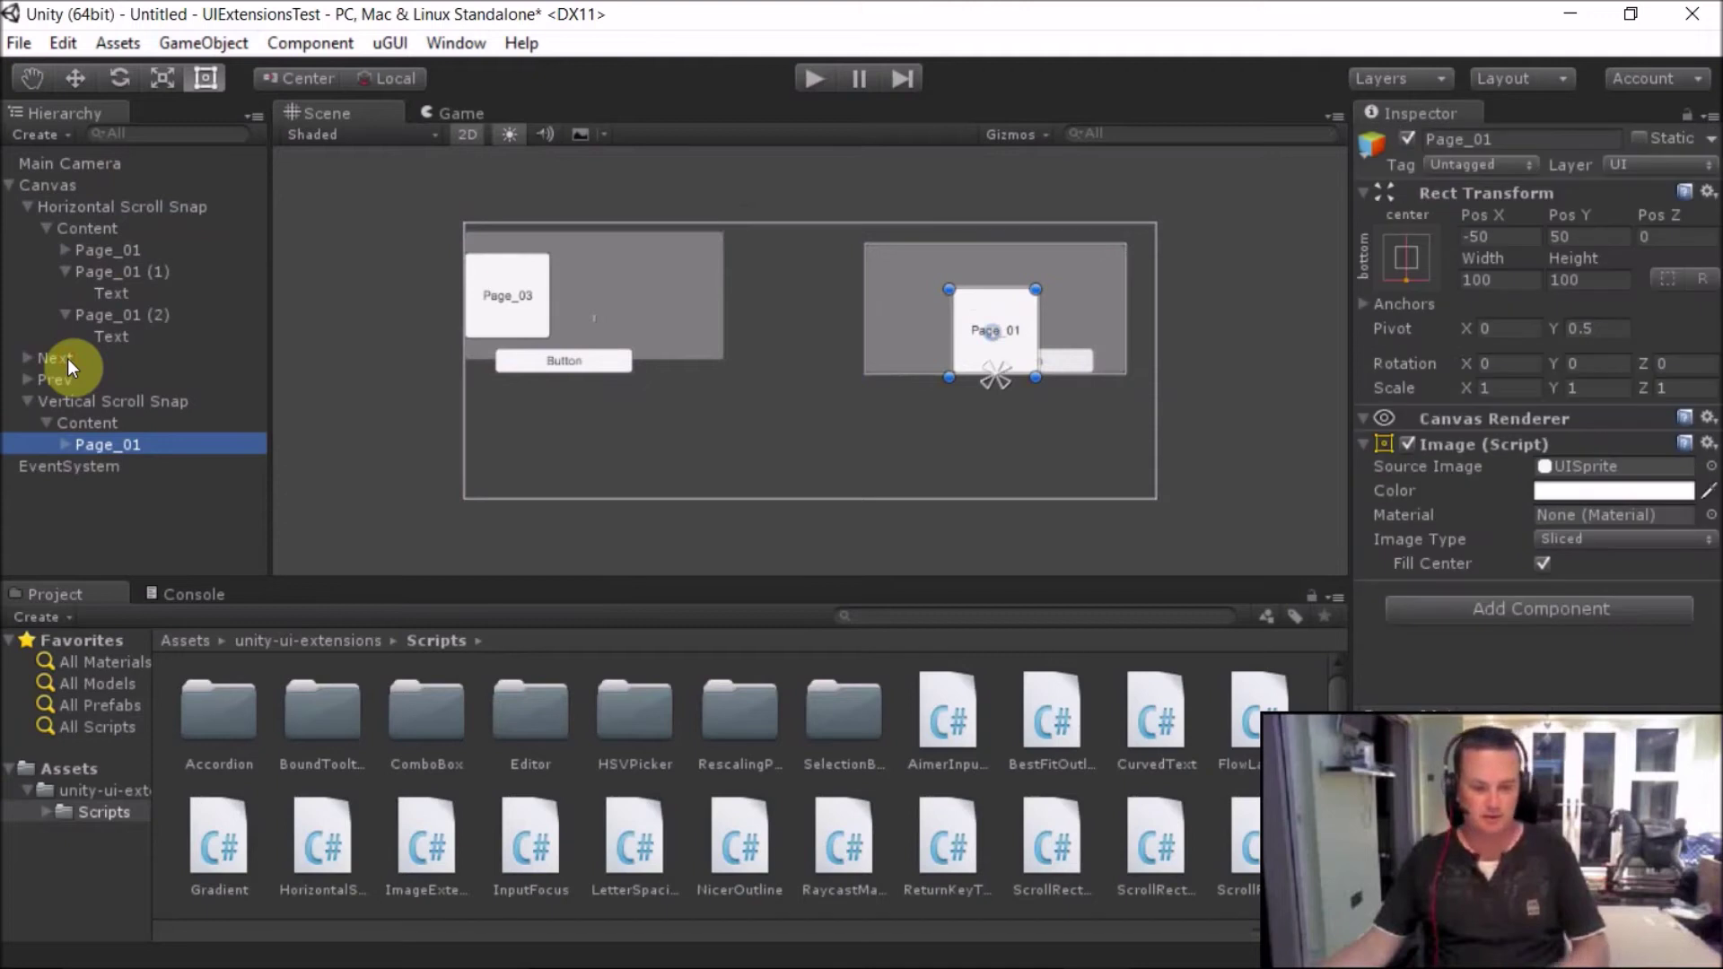
key(ctrl+d)
key(ctrl+d)
click(82, 465)
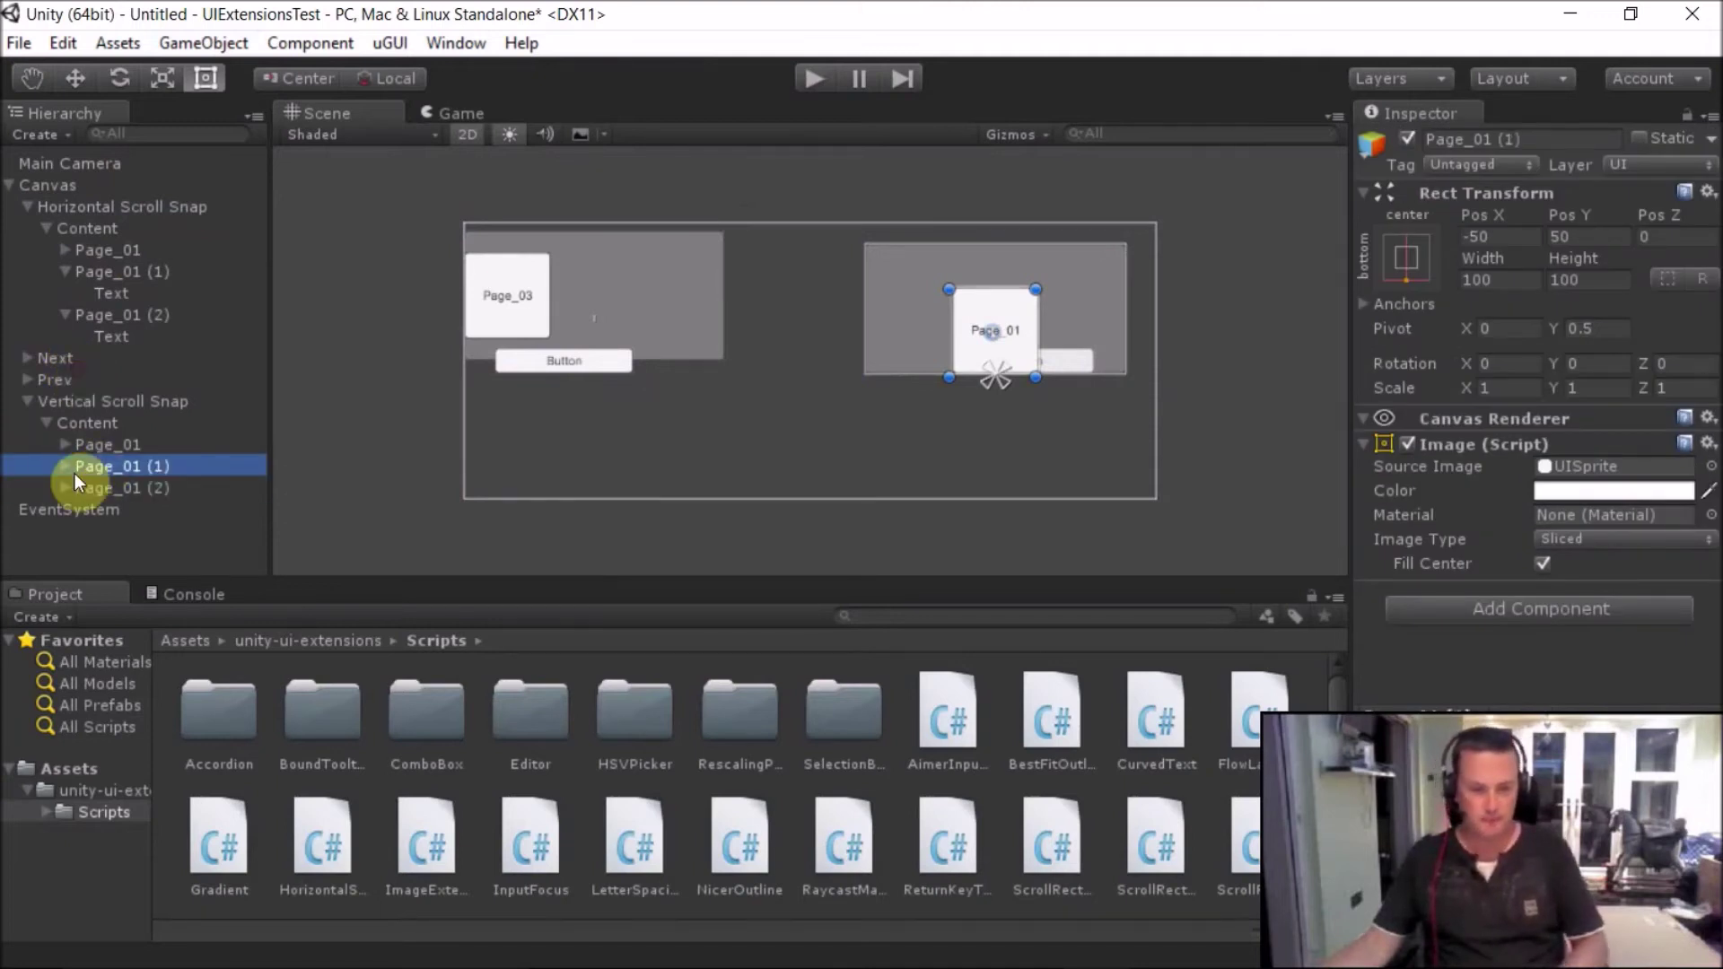
click(64, 467)
click(65, 511)
Relabel the first copy's text Page_02 and begin retyping the second as Page_03.
click(113, 489)
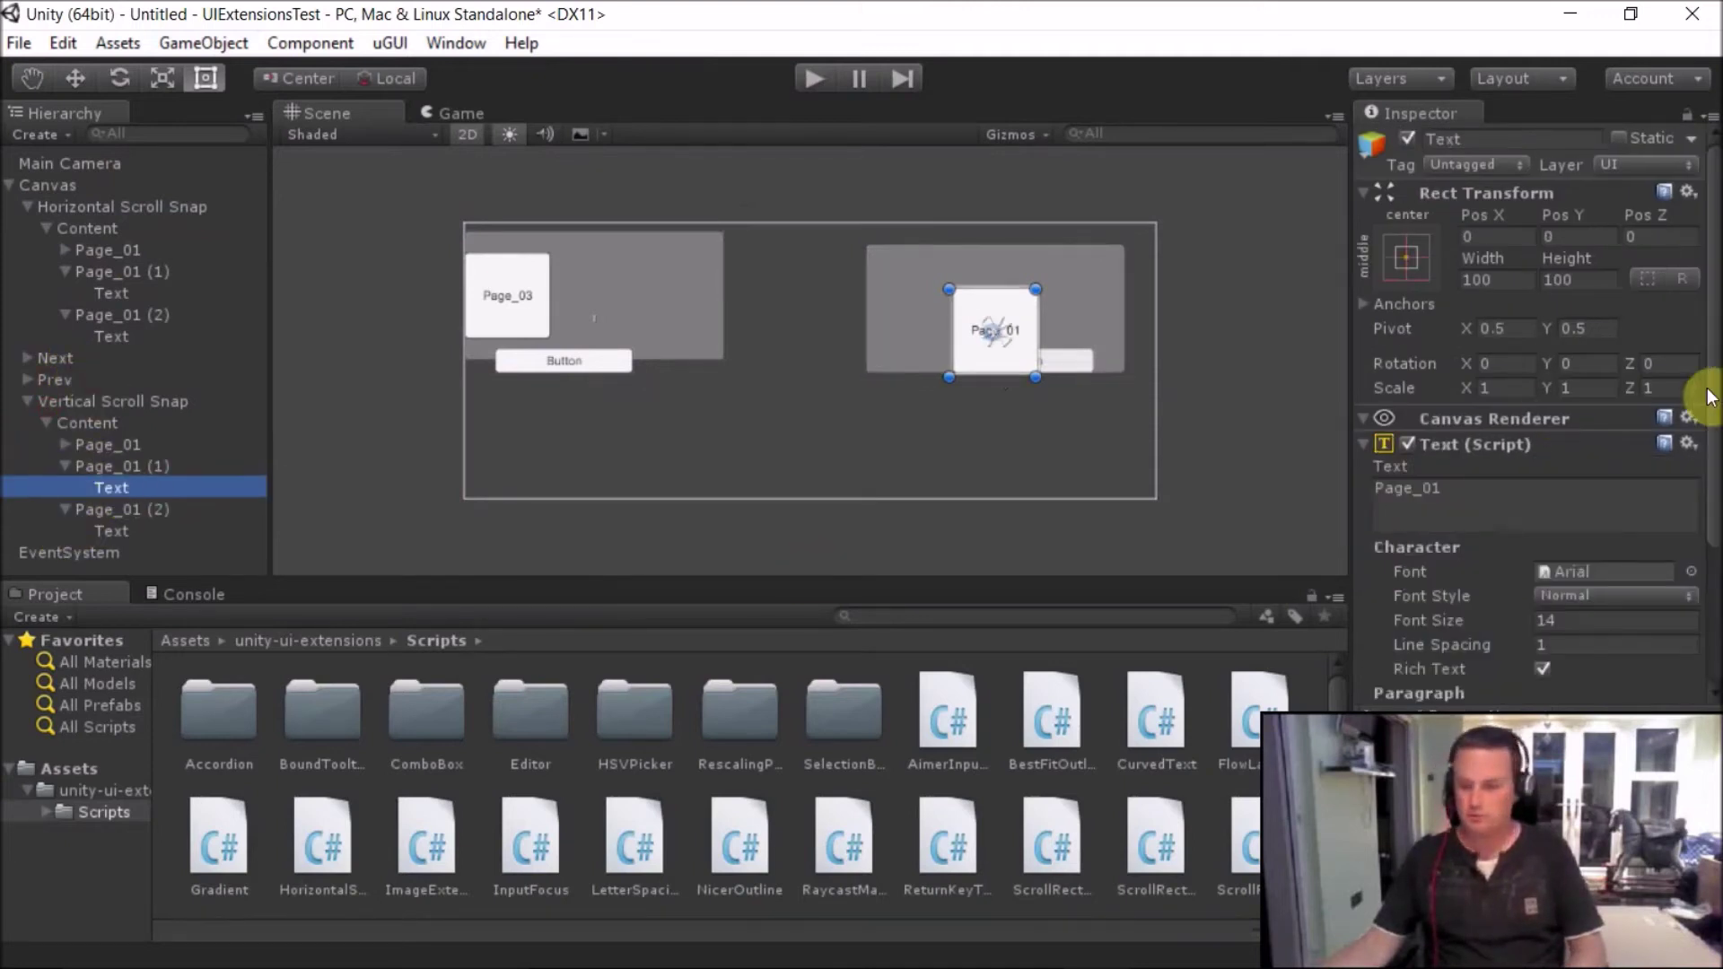
click(1534, 491)
key(End)
key(BackSpace)
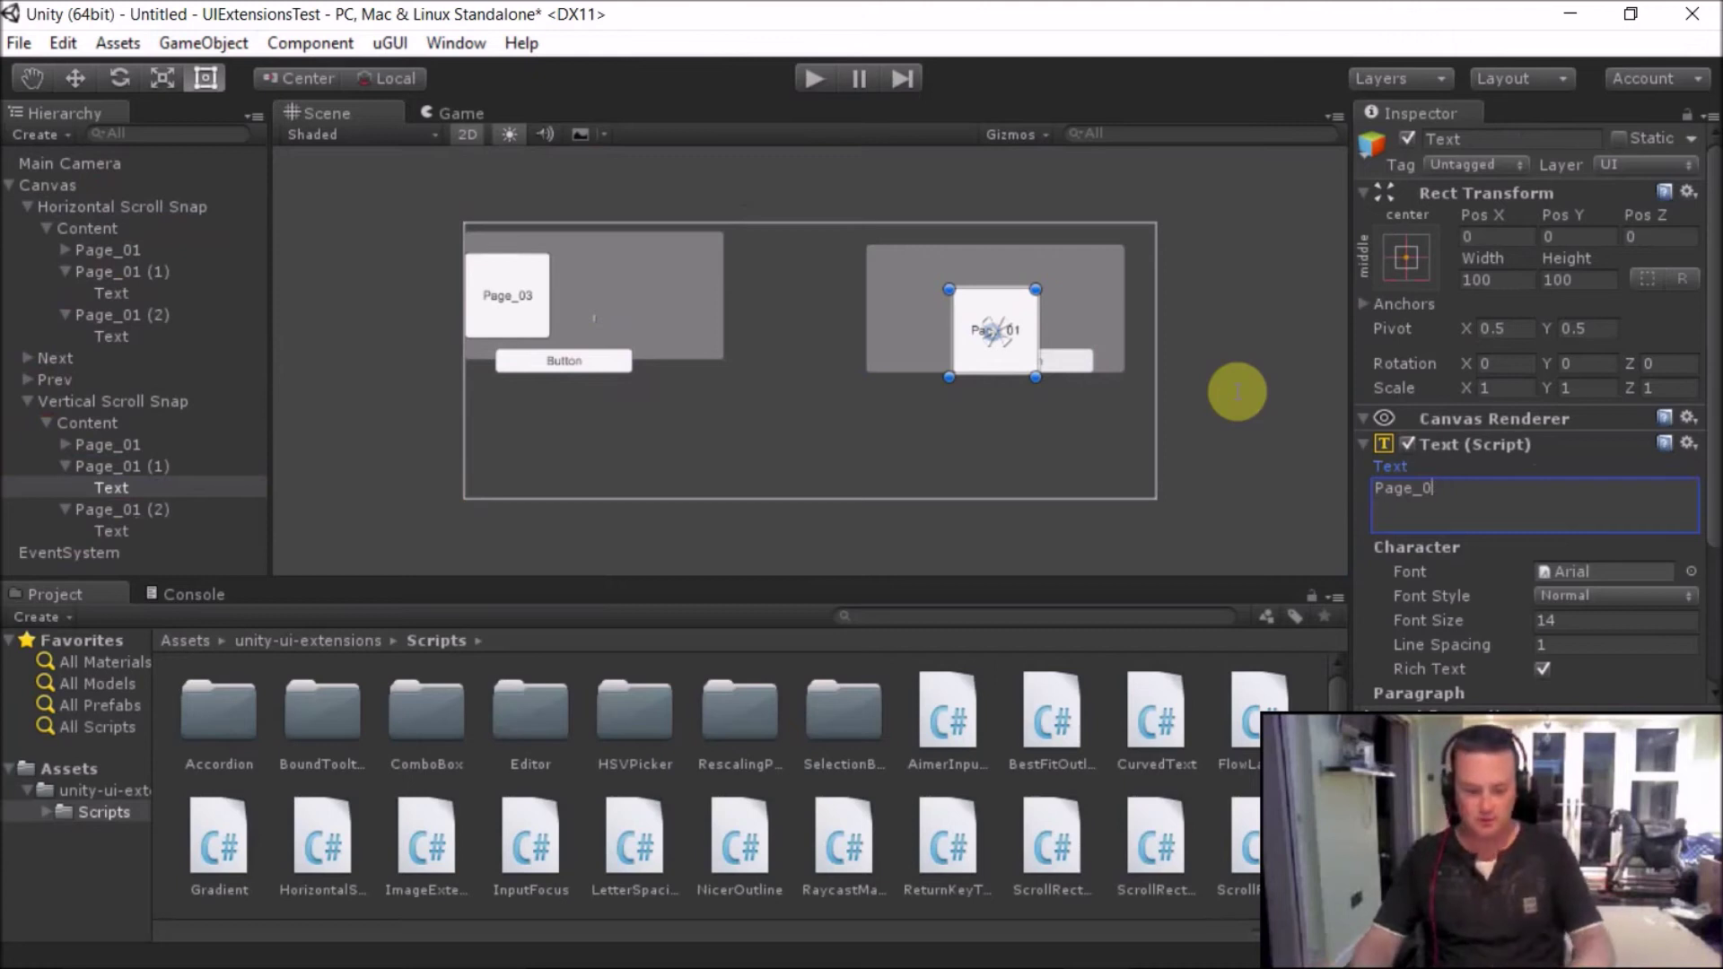
text(2)
click(111, 530)
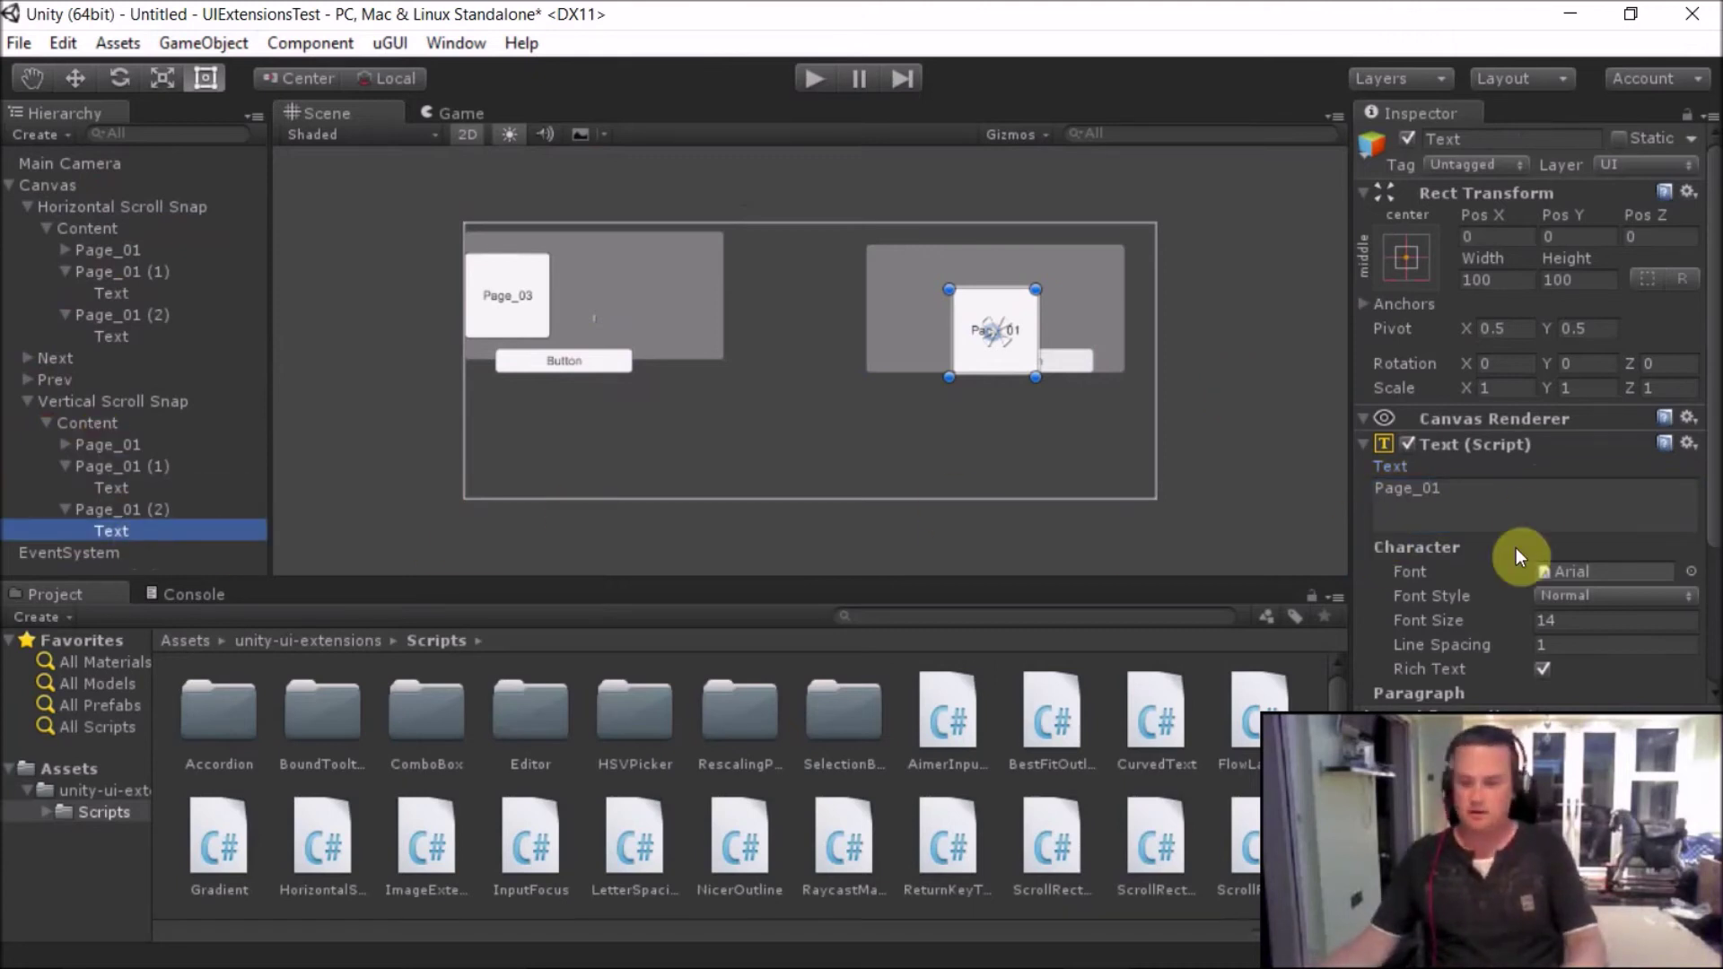
click(1526, 492)
key(BackSpace)
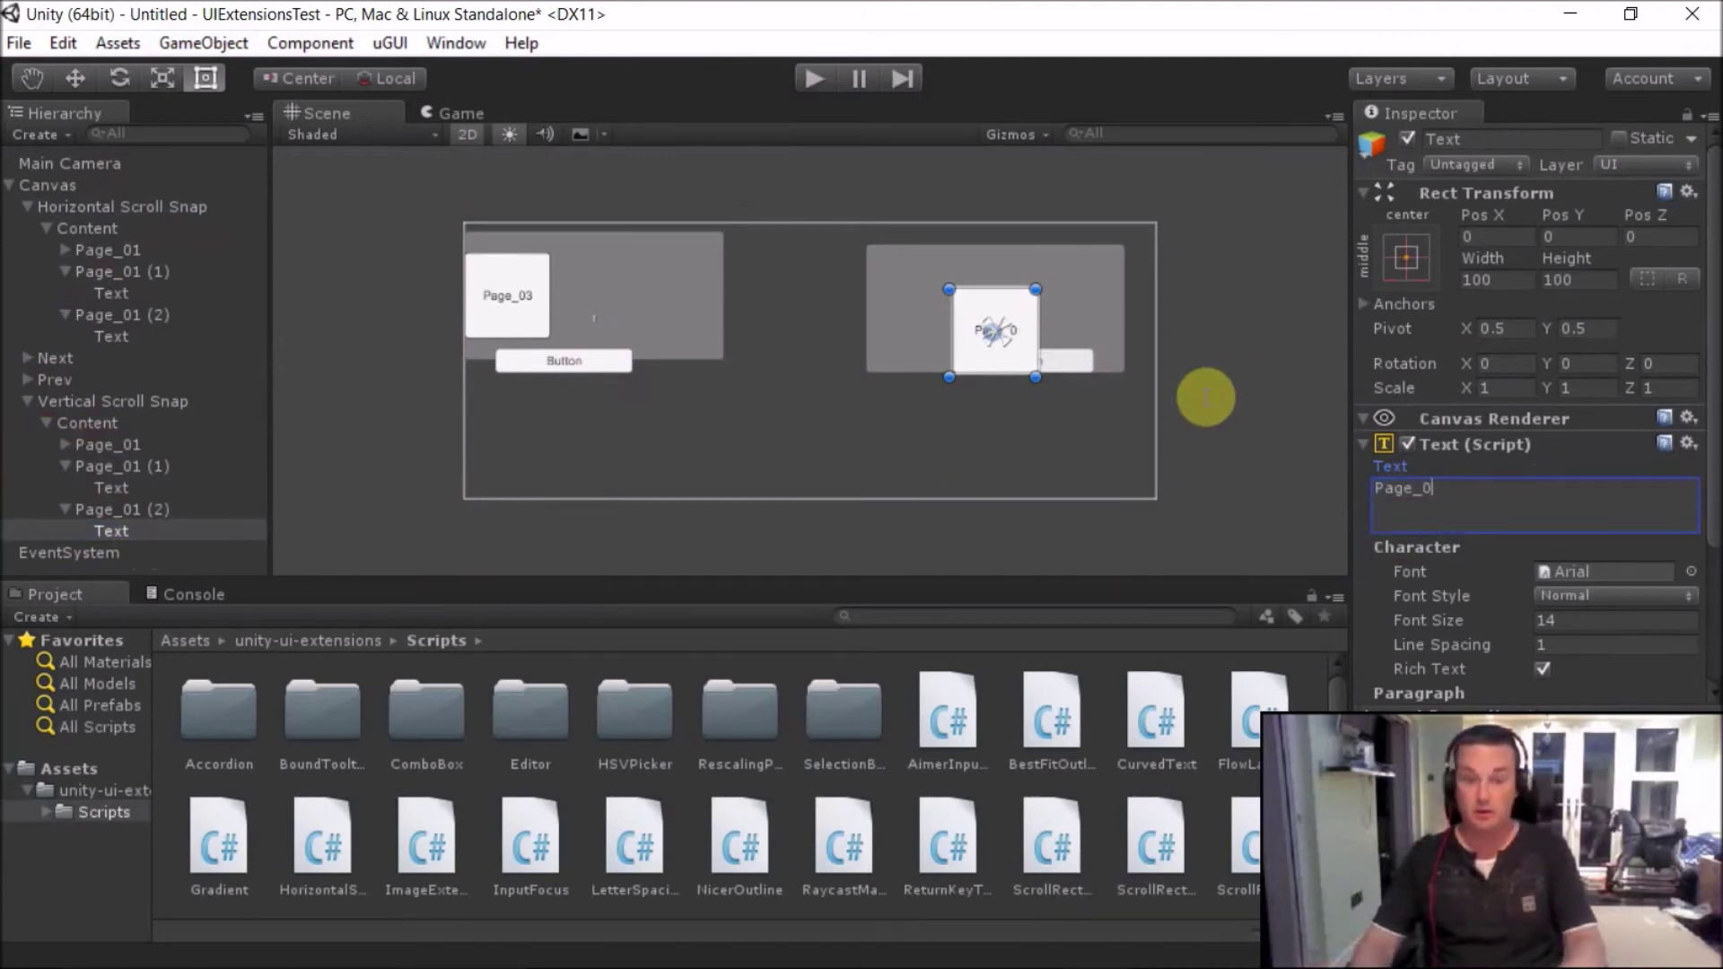
click(817, 81)
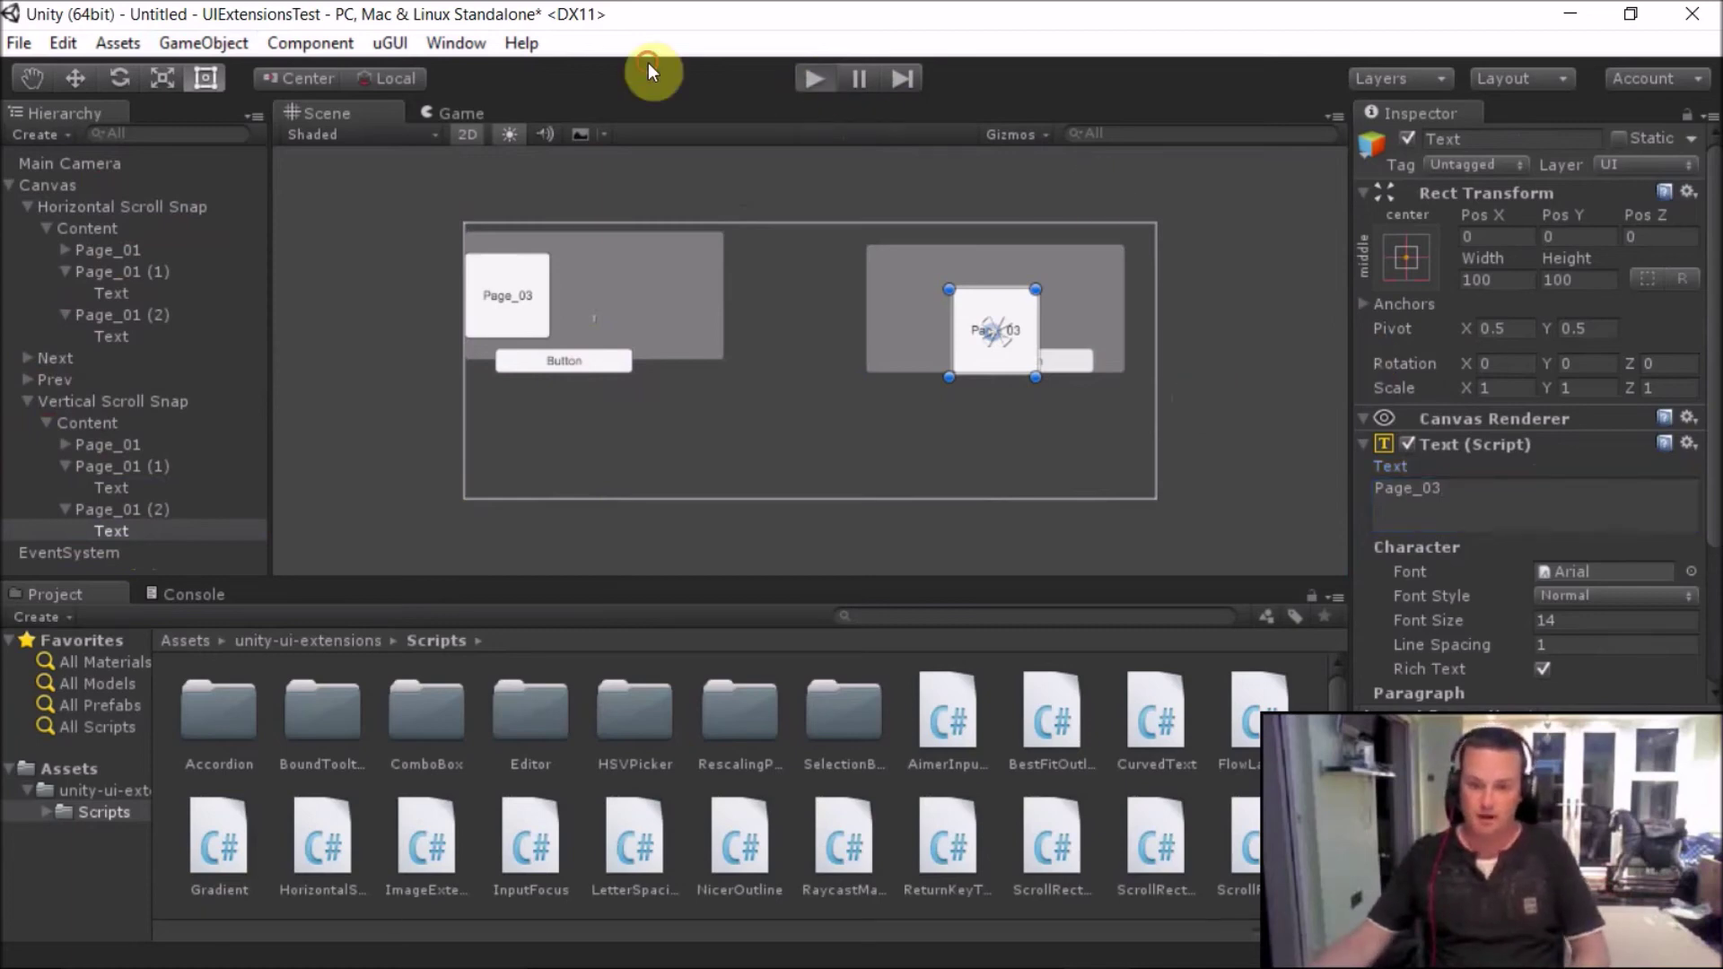
key(ctrl+p)
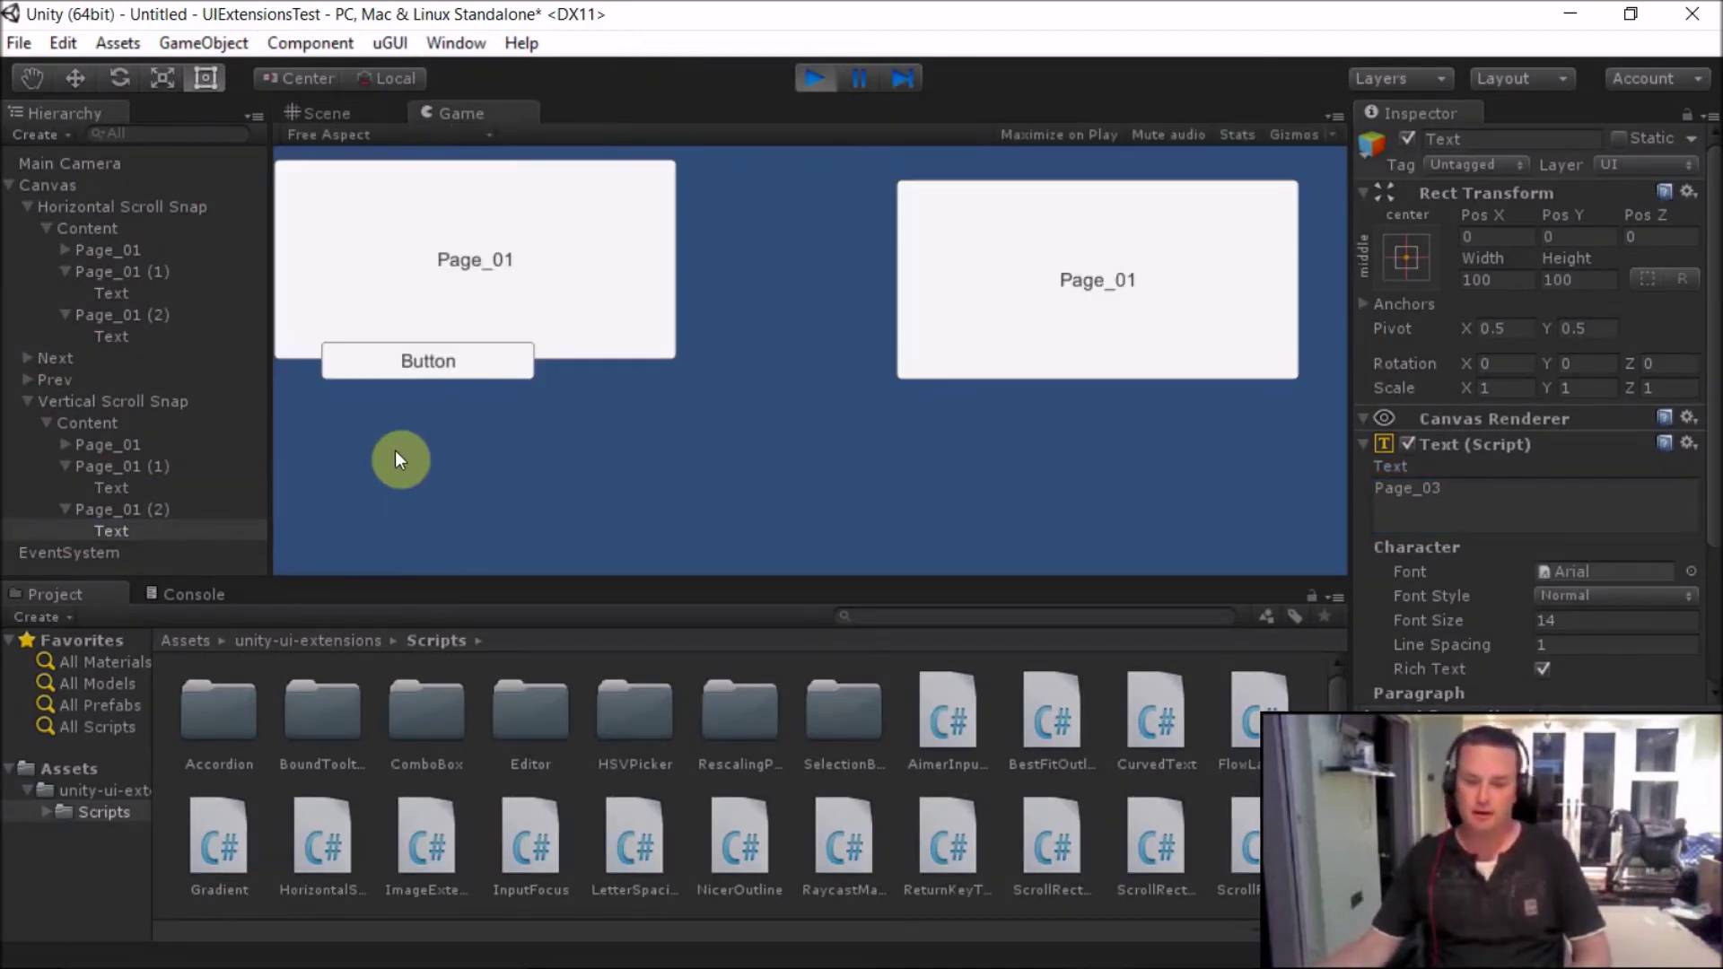
drag(404, 219, 538, 235)
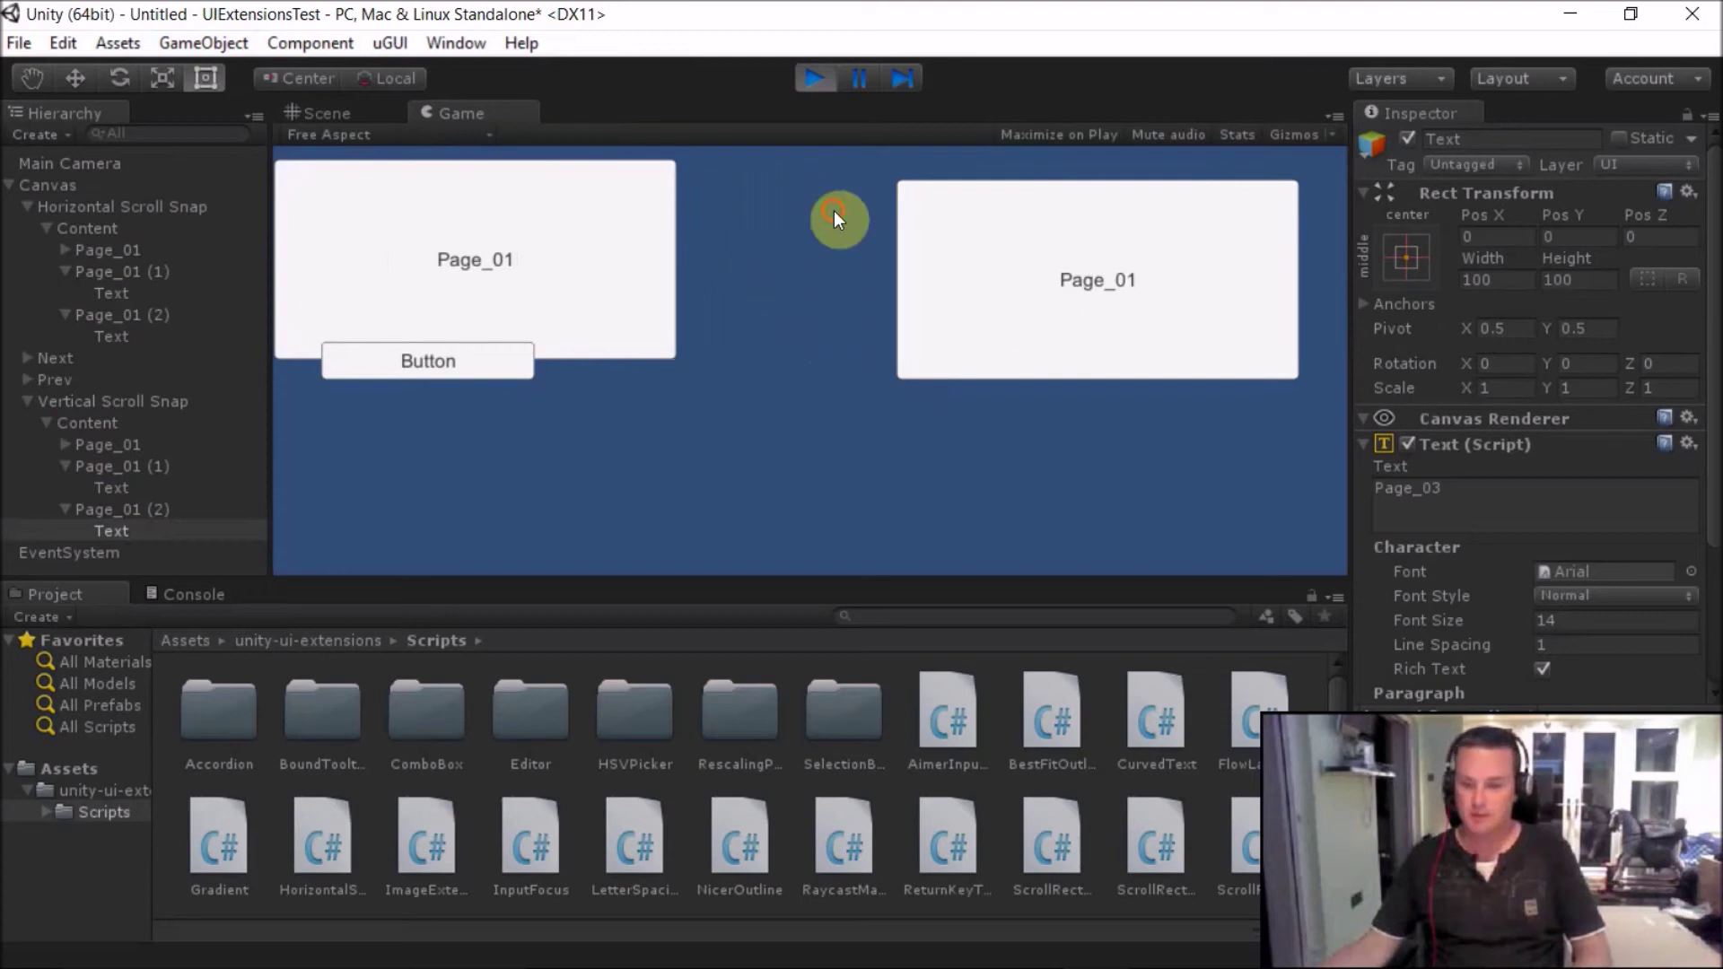
drag(1041, 332, 850, 475)
drag(1050, 326, 1039, 182)
drag(1050, 280, 1036, 50)
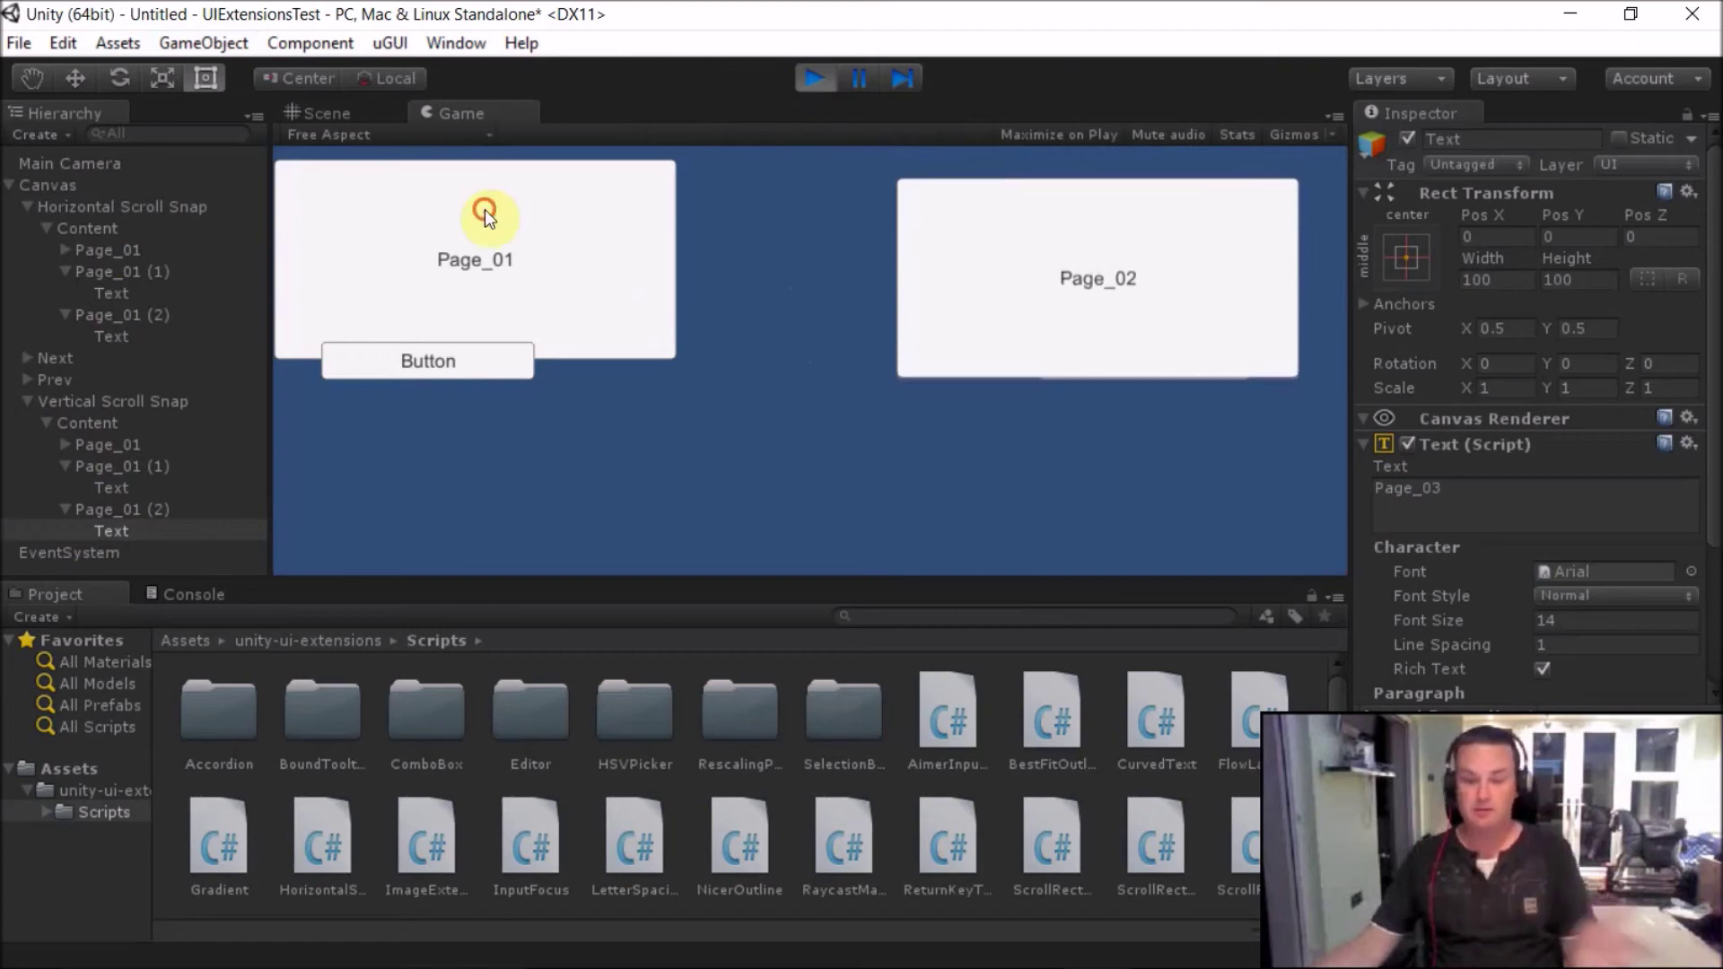
drag(481, 212, 36, 143)
drag(363, 264, 788, 296)
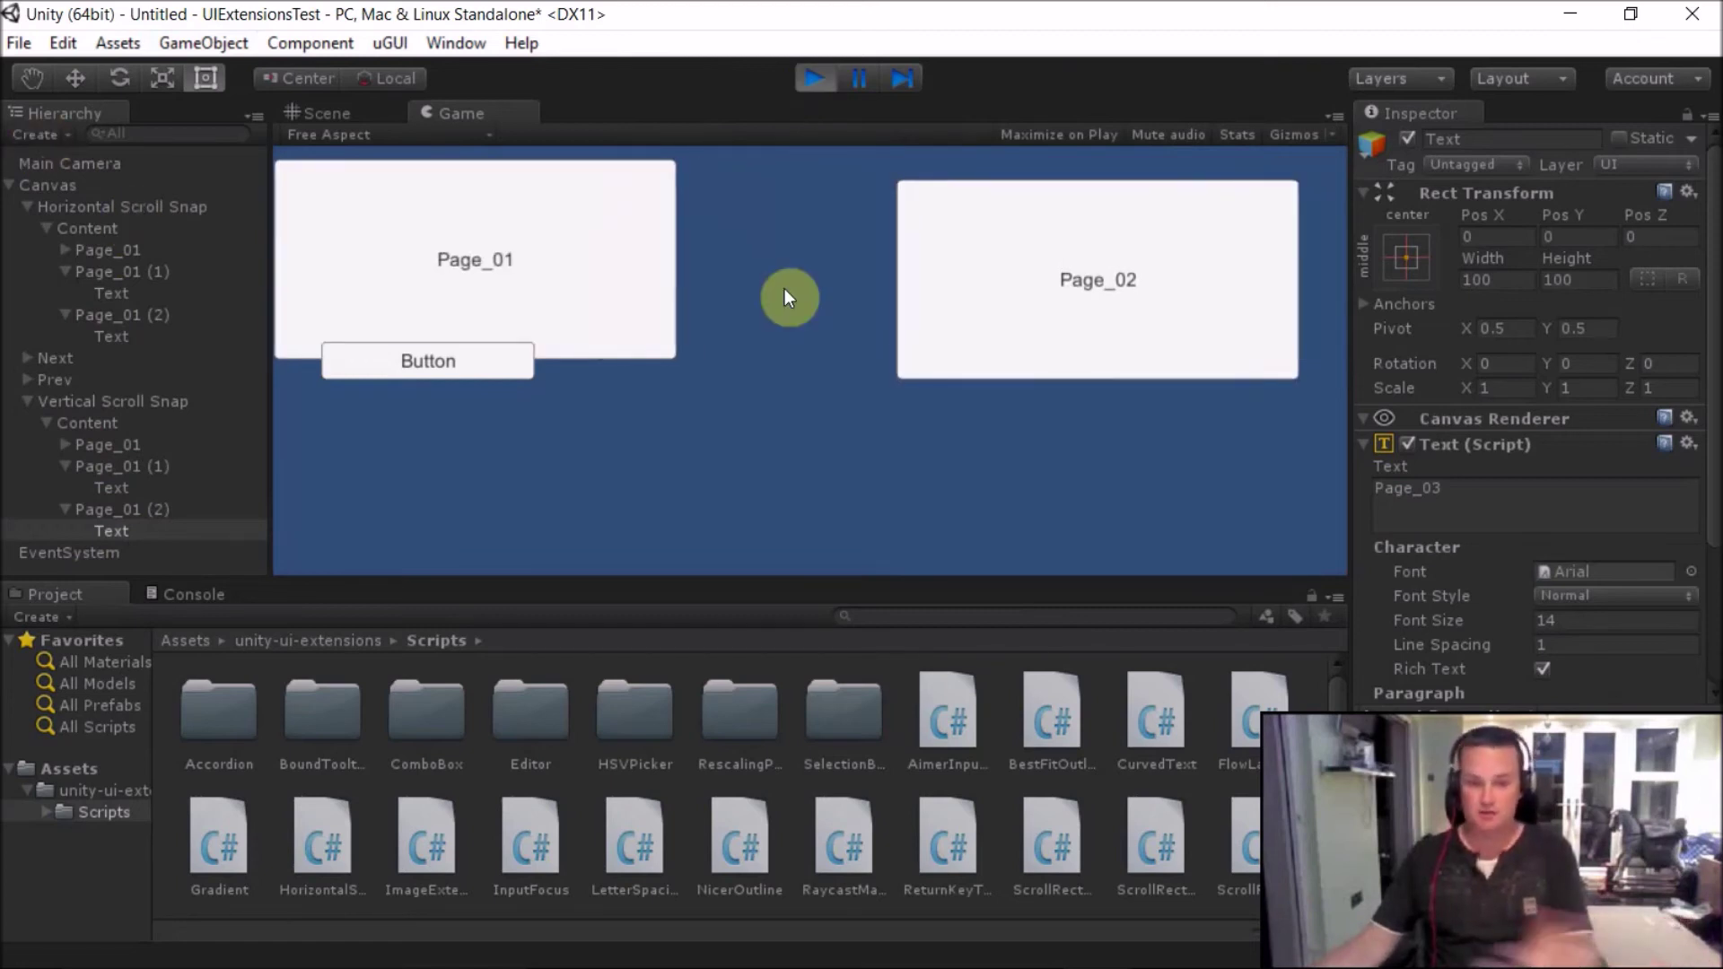
click(813, 79)
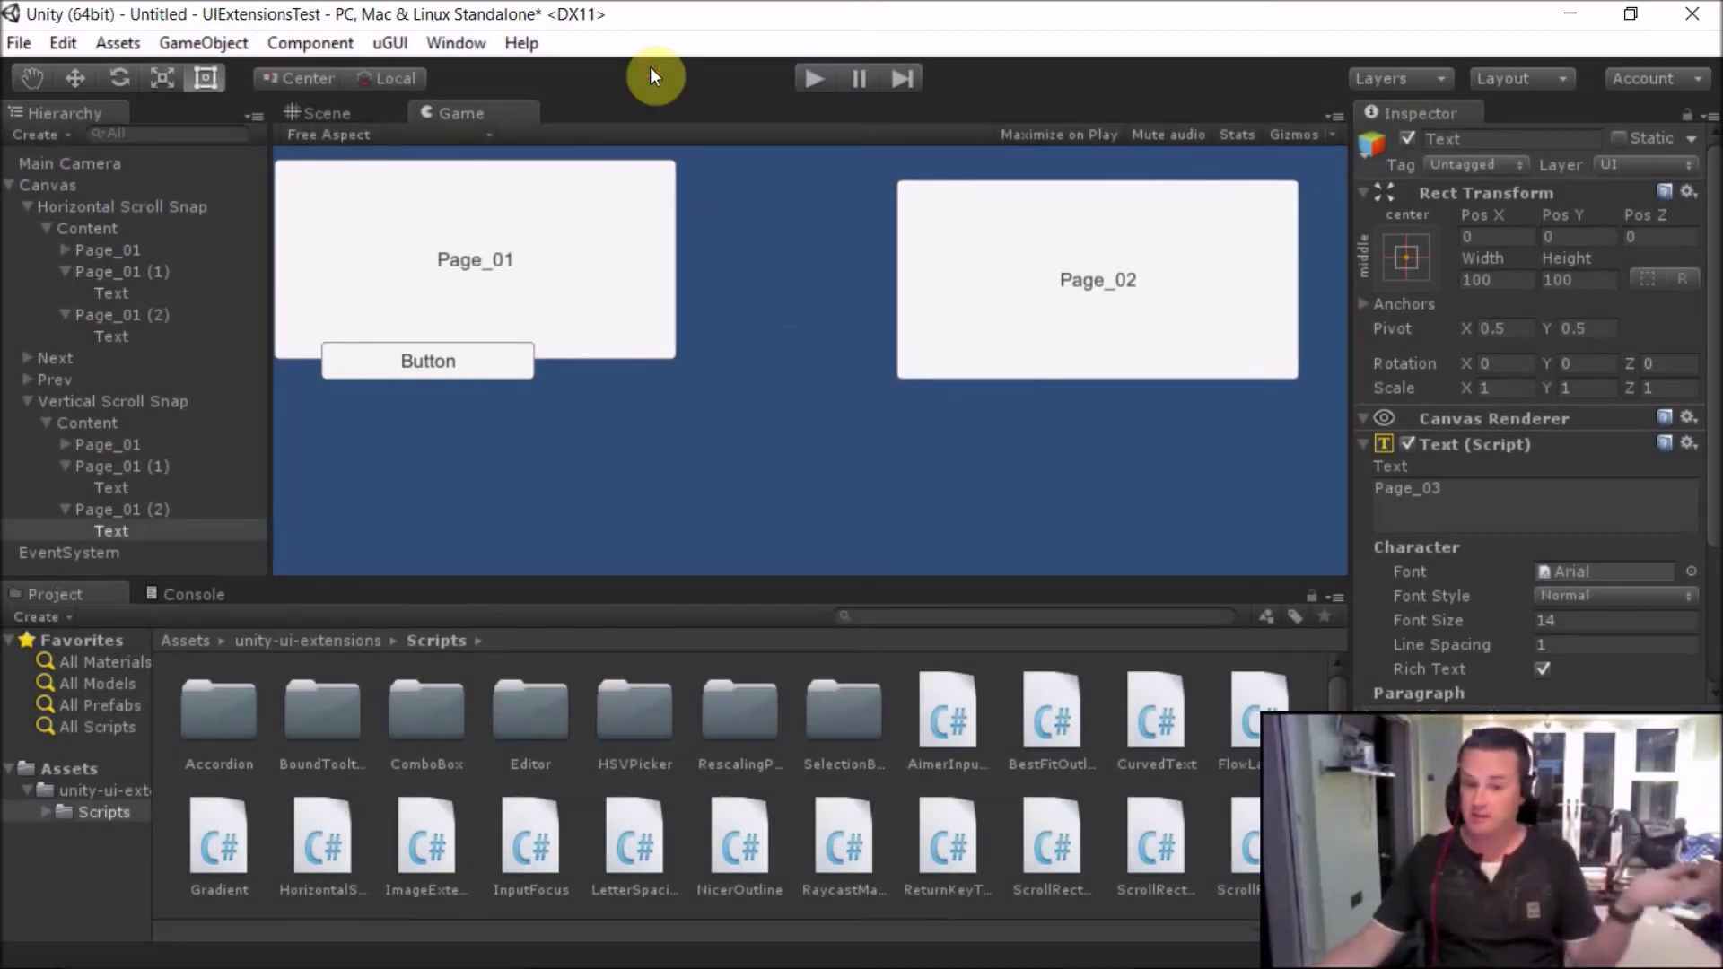
click(126, 402)
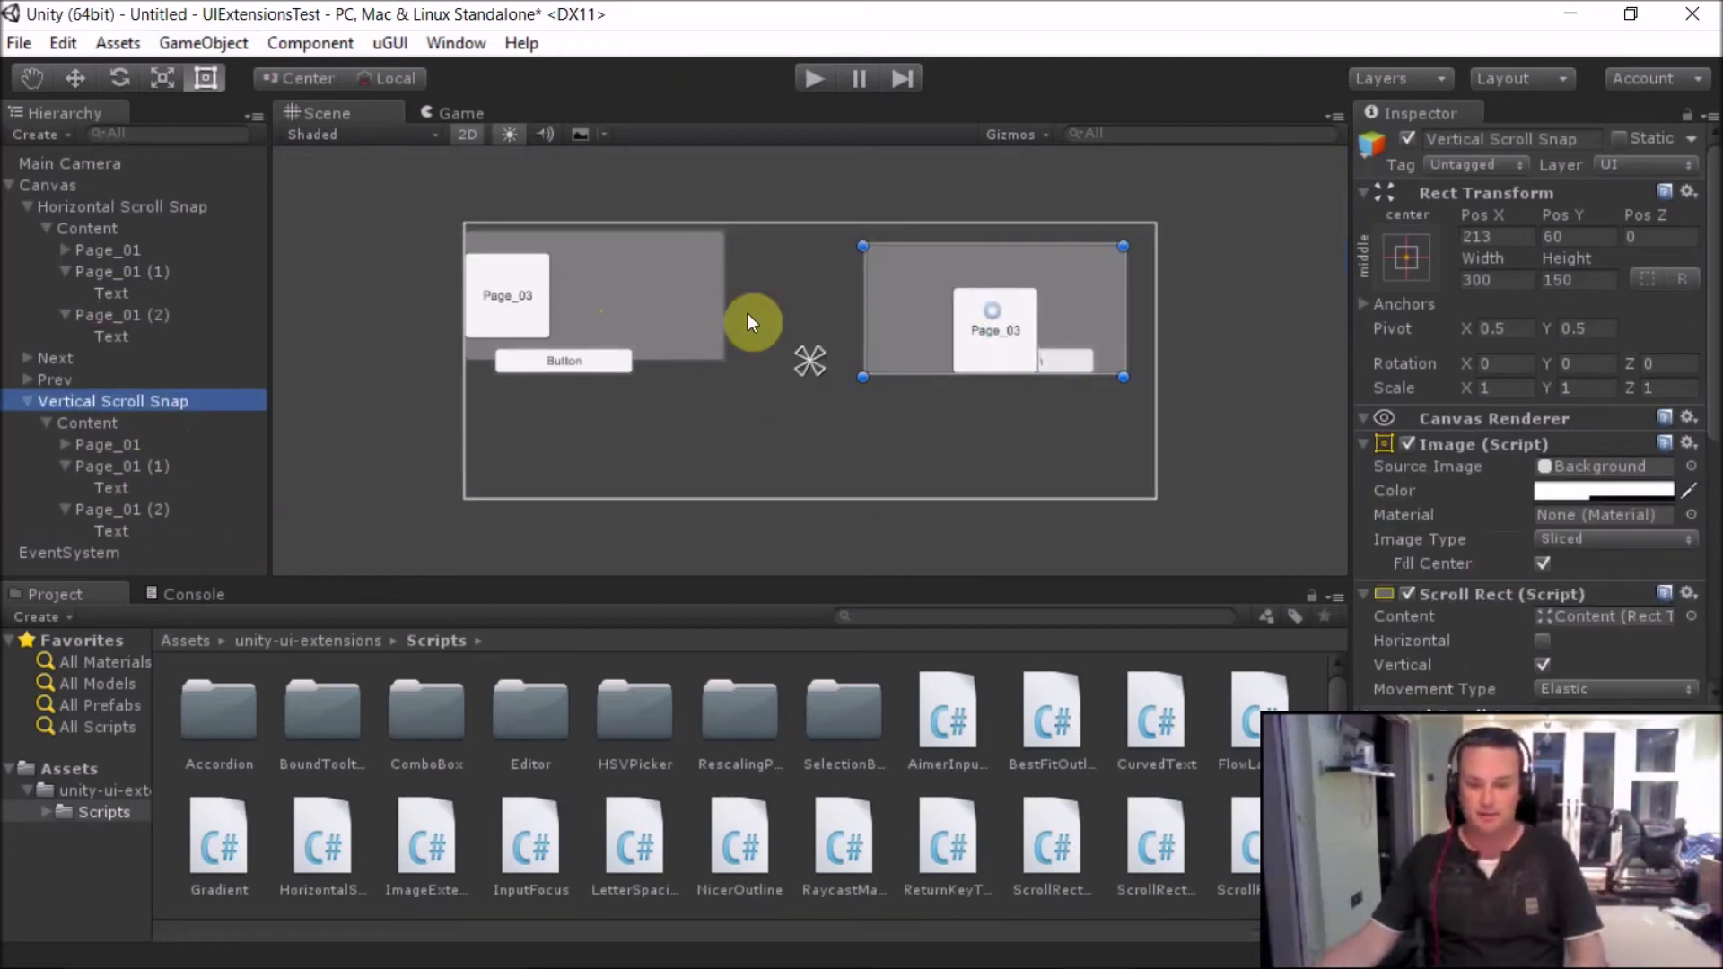
Add a Mask component to the Vertical Scroll Snap and run the scene with Ctrl+P.
click(1710, 406)
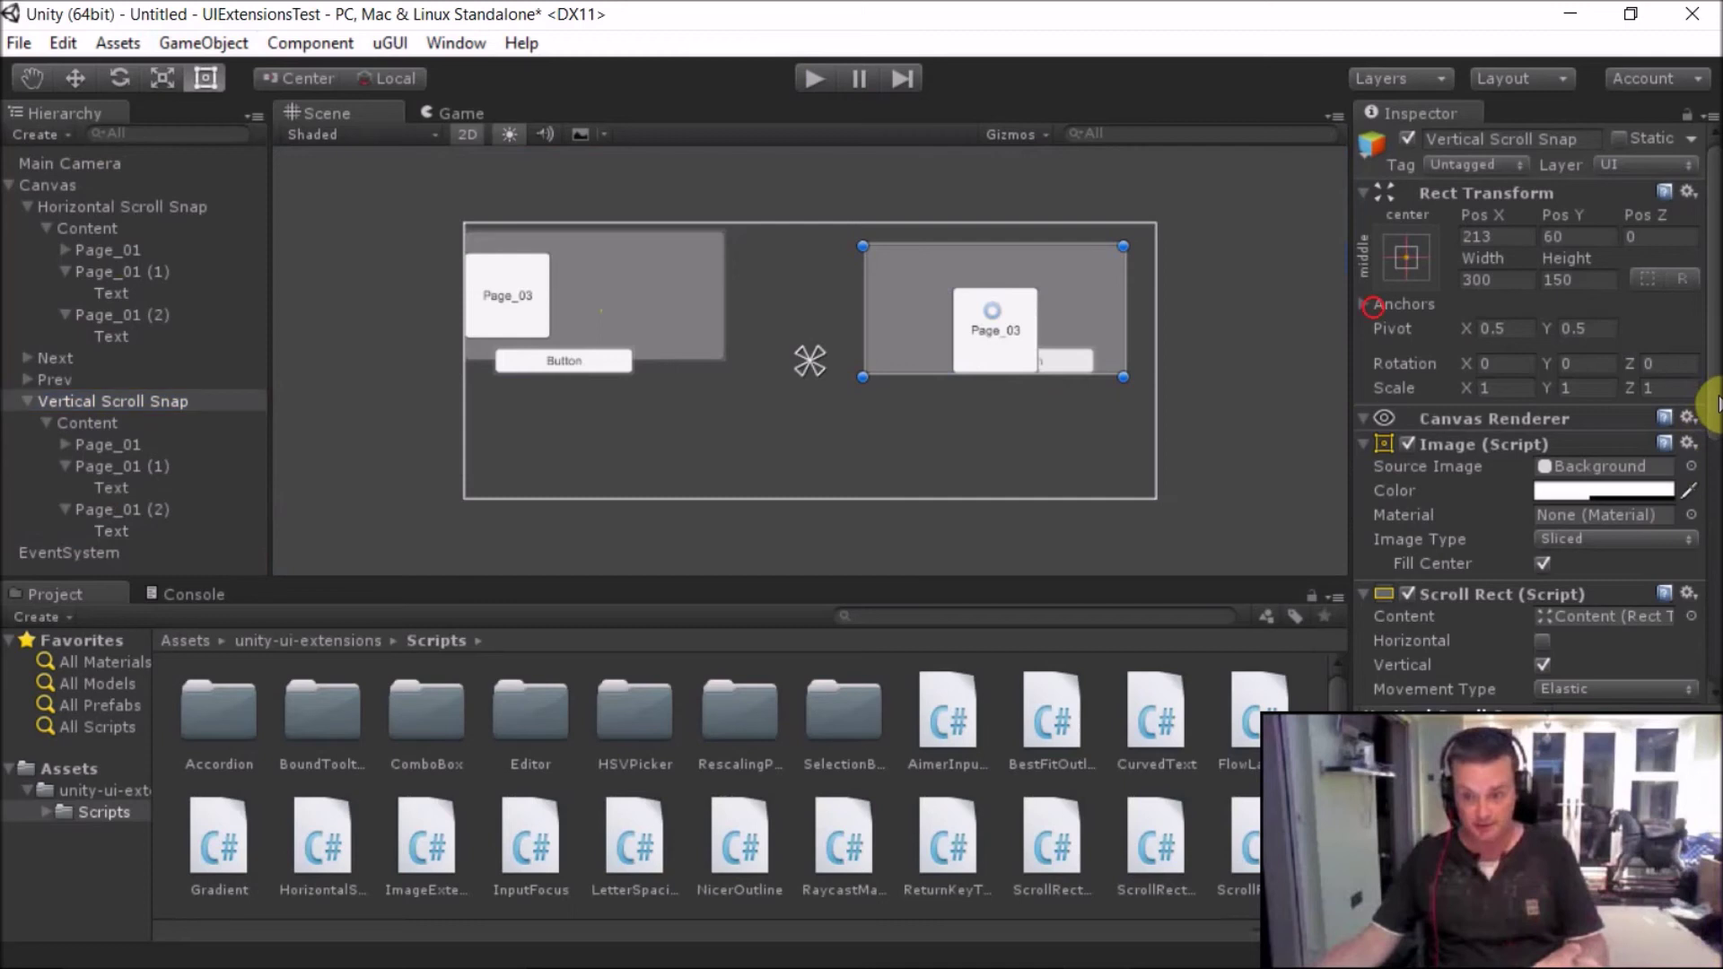
click(1519, 682)
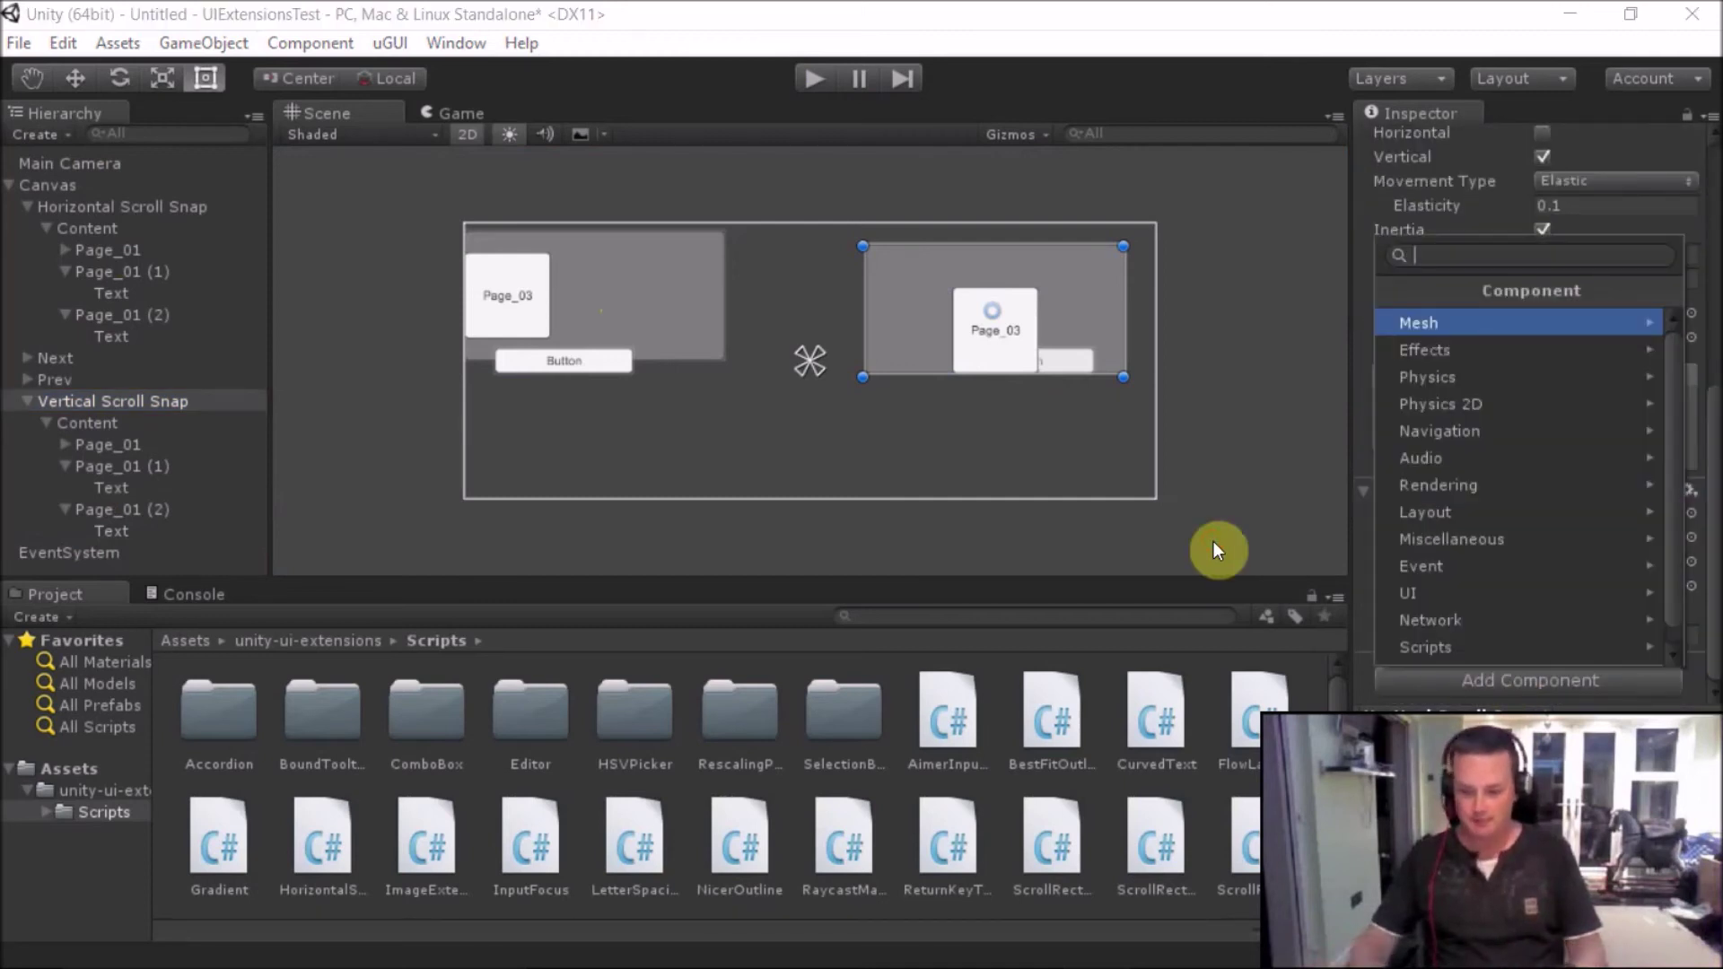
text(mas)
click(1426, 323)
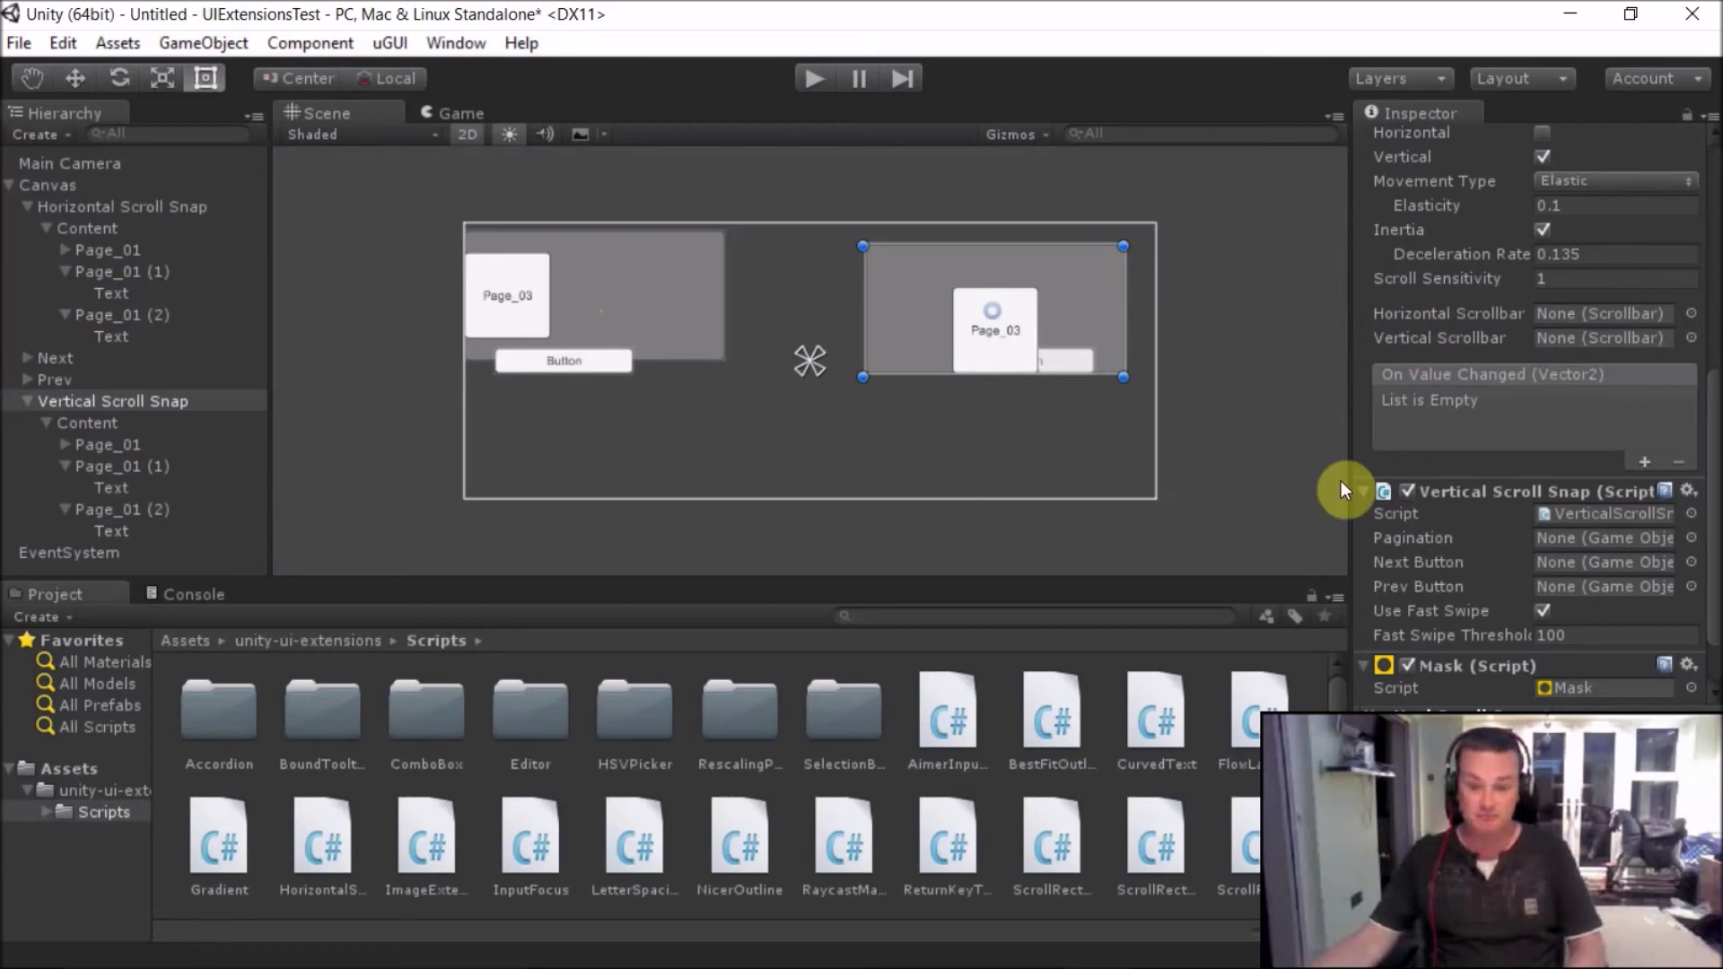
key(ctrl+p)
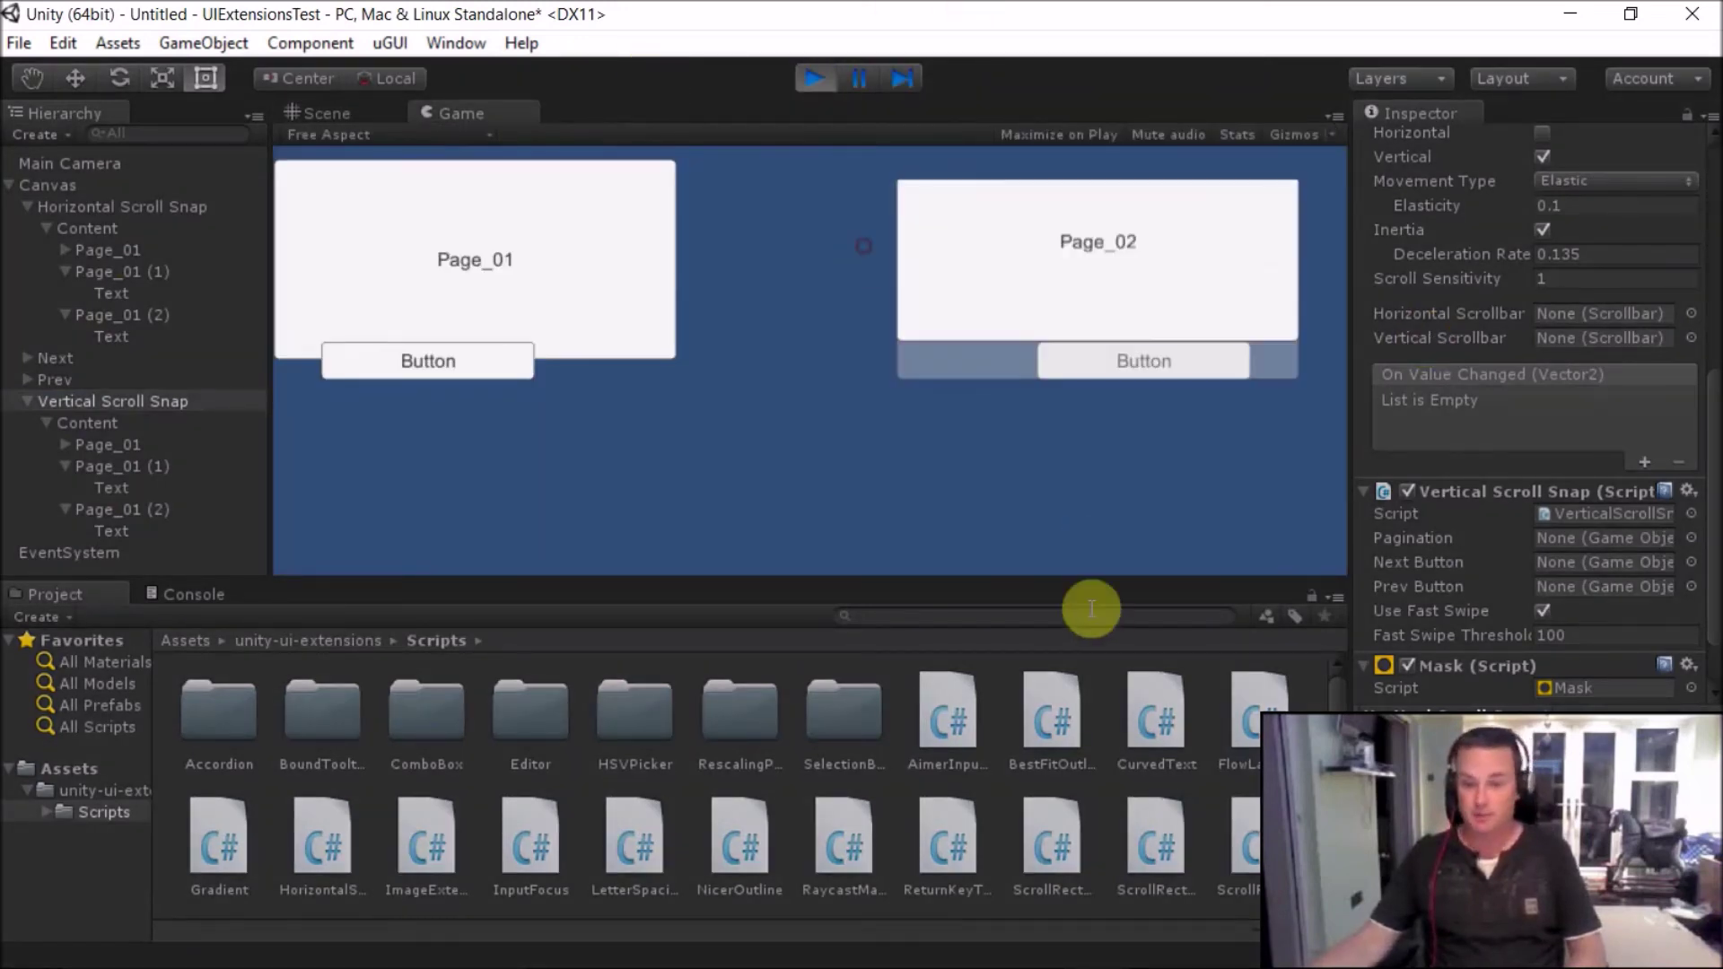
Swipe the masked vertical scroll snap upward in the Game view until it settles on Page_01.
drag(1046, 276, 1024, 3)
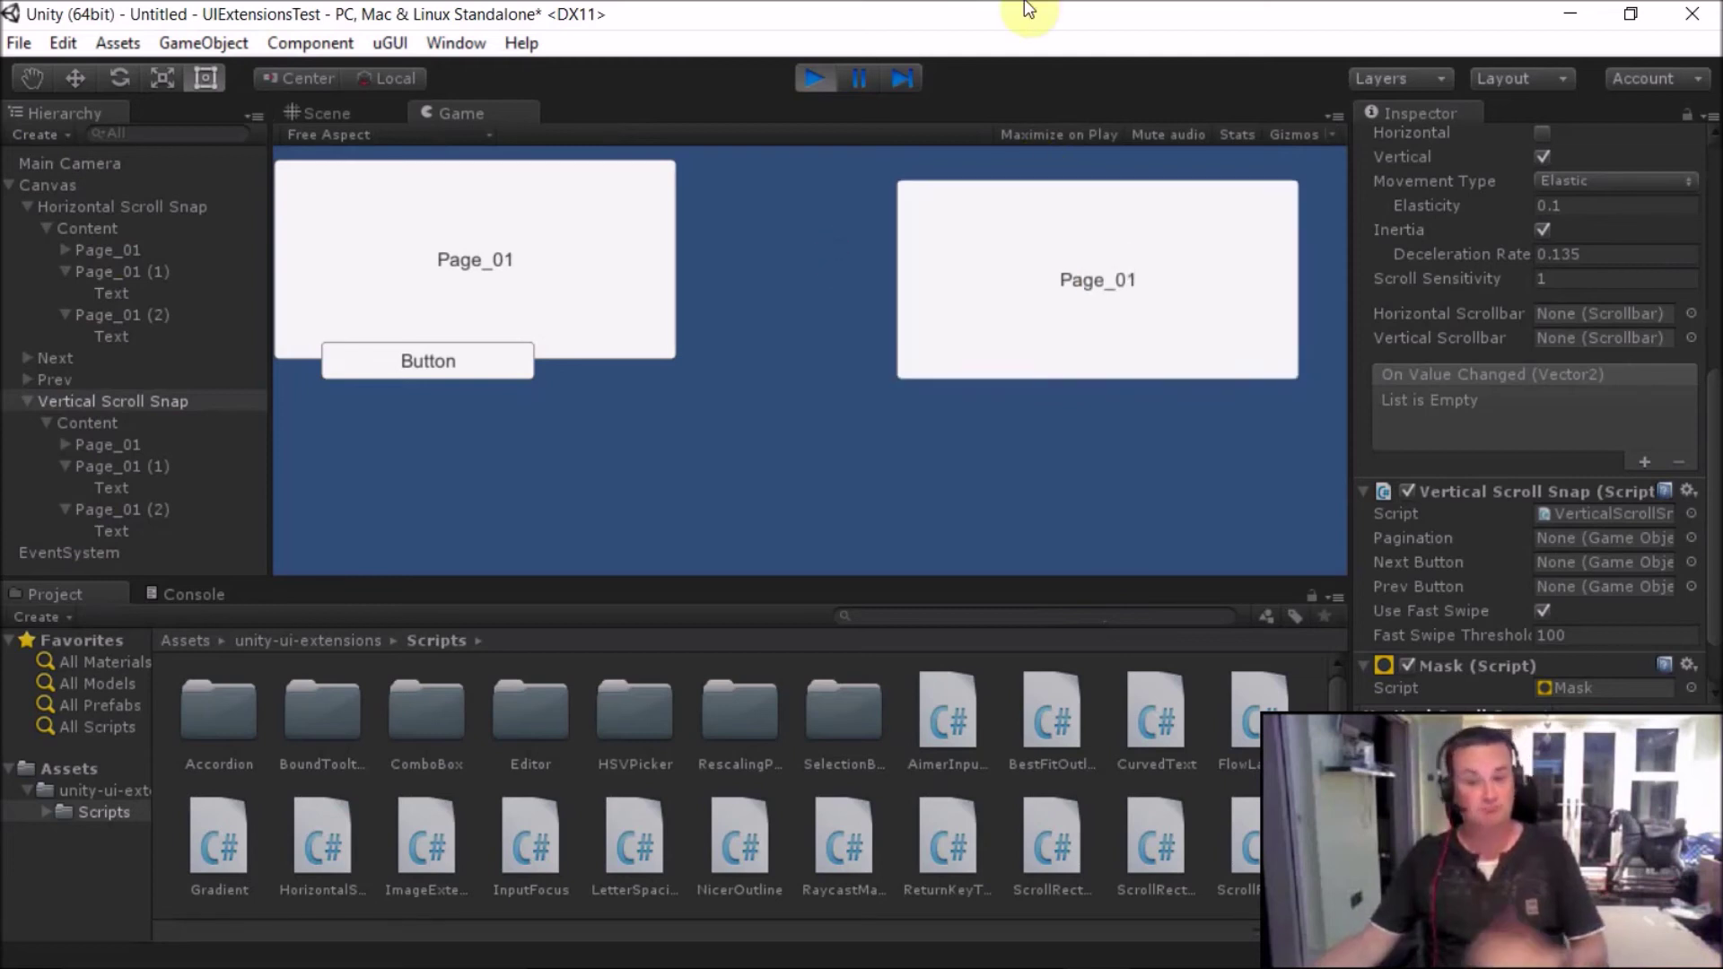